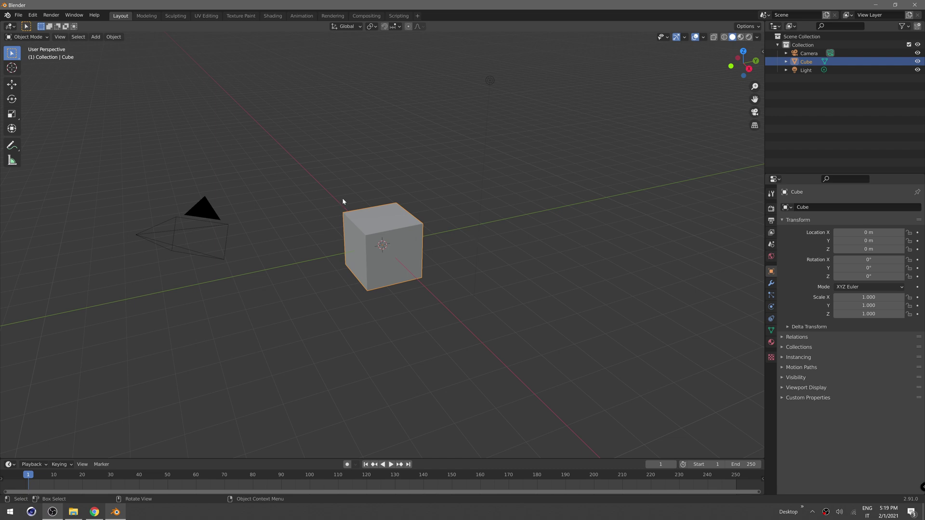
middle_click_drag(399, 245, 469, 248)
scroll(384, 254, "up", 4)
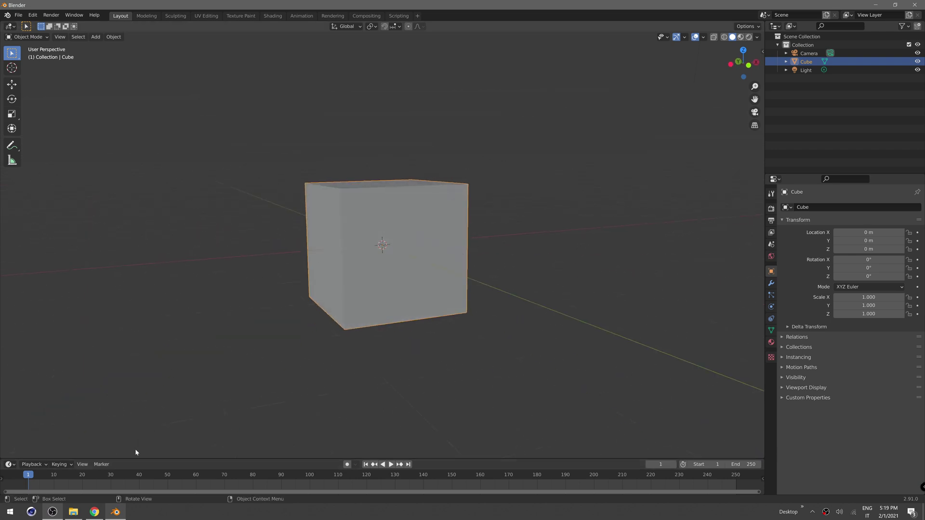
- Switch to Chrome, look through the Vectron pack N°2 page and its formula galleries, and return to the Vectron formulas page
left_click(95, 511)
scroll(270, 286, "down", 3)
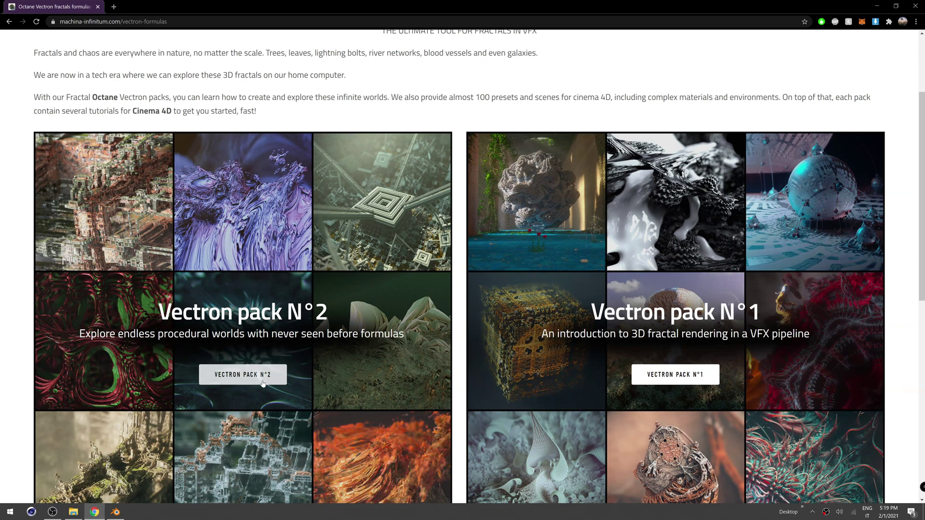
left_click(243, 375)
scroll(421, 241, "down", 12)
scroll(422, 242, "down", 4)
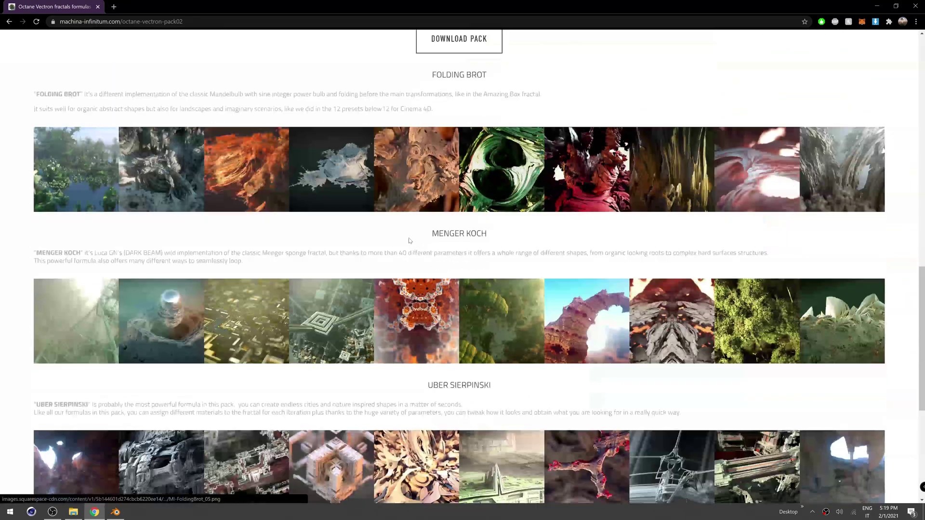
key("alt+Left")
- Examine the 3D fractals in Blender section on the Vectron formulas page, including the sample setup instructions for Octane 2020
scroll(399, 238, "down", 10)
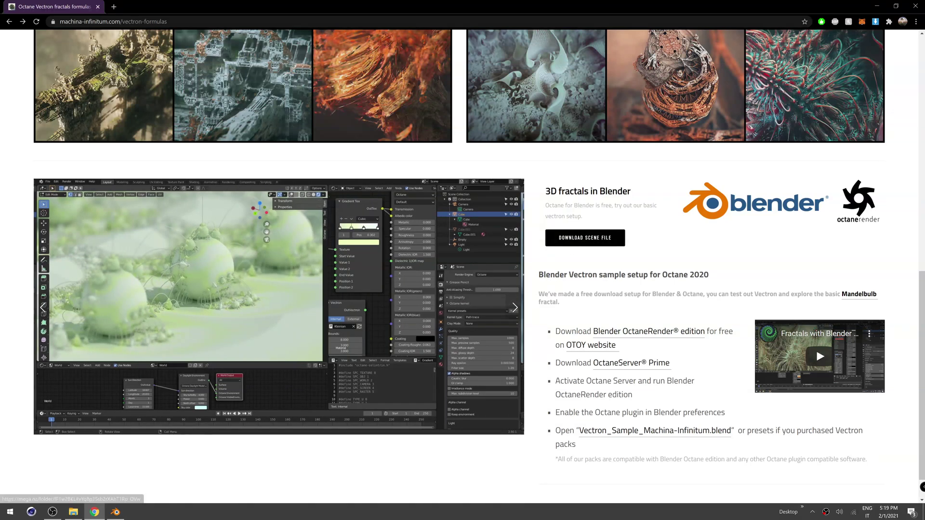
scroll(578, 270, "up", 2)
scroll(579, 284, "up", 1)
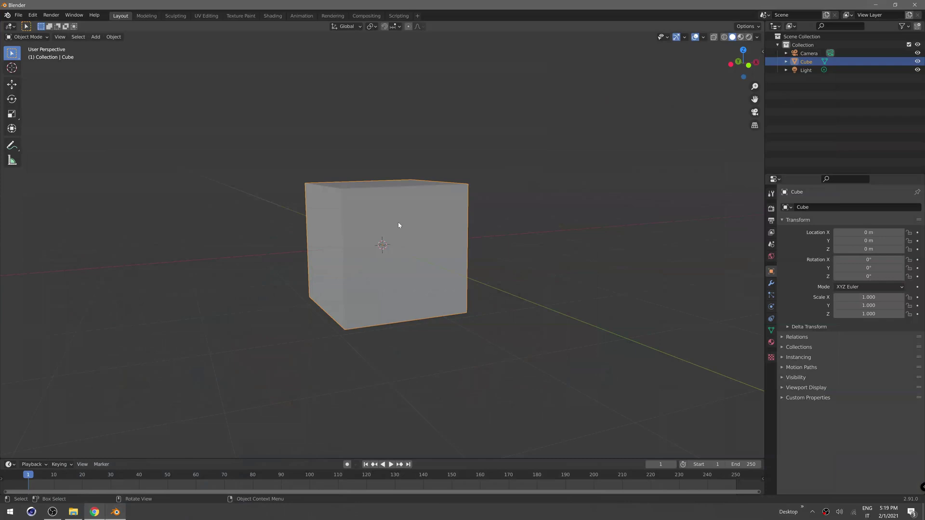
middle_click_drag(398, 225, 403, 252)
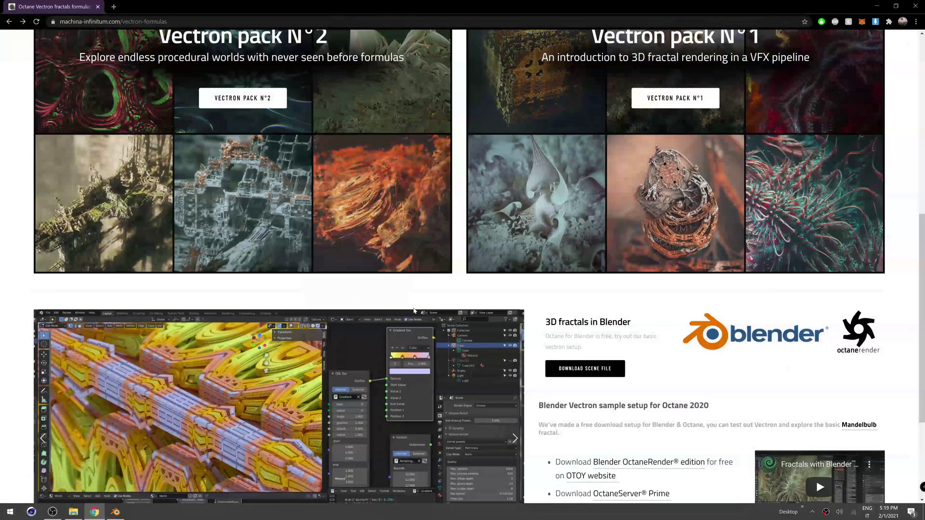
scroll(681, 231, "down", 3)
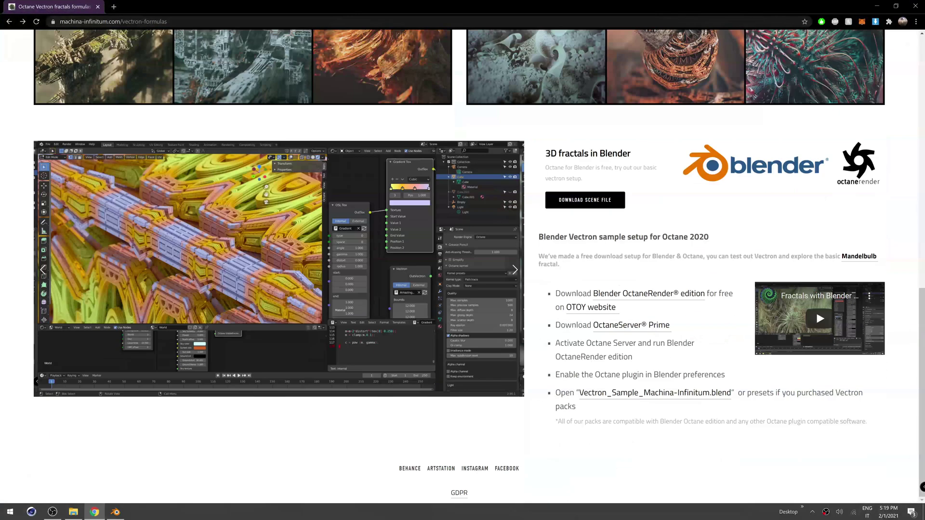
left_click_drag(550, 236, 659, 374)
left_click(672, 271)
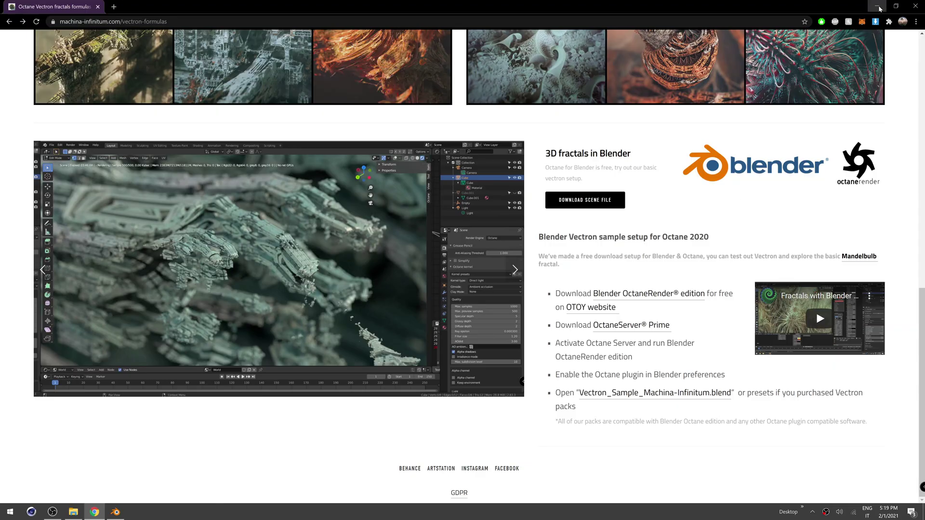
- Switch back to Blender and check the OctaneRender Engine add-on by searching the add-on preferences for "octane"
left_click(878, 6)
middle_click_drag(413, 252, 359, 226)
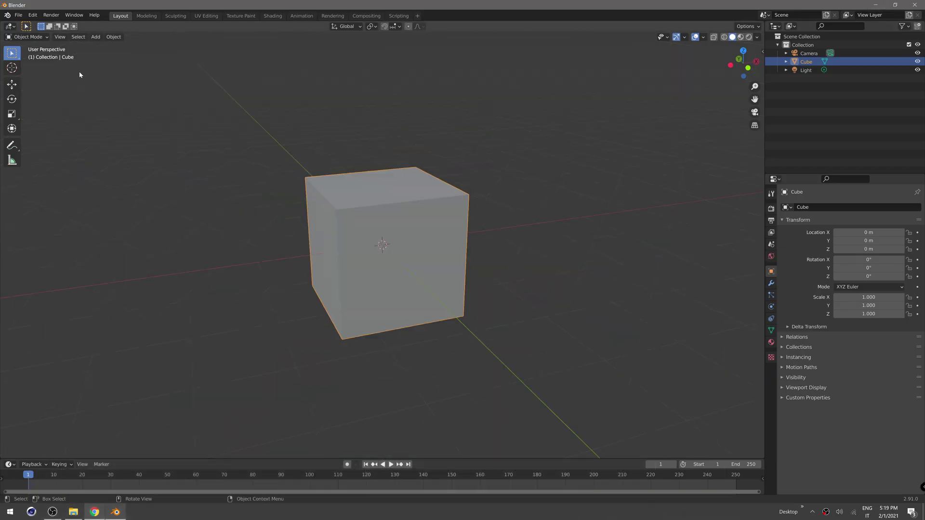
left_click(34, 15)
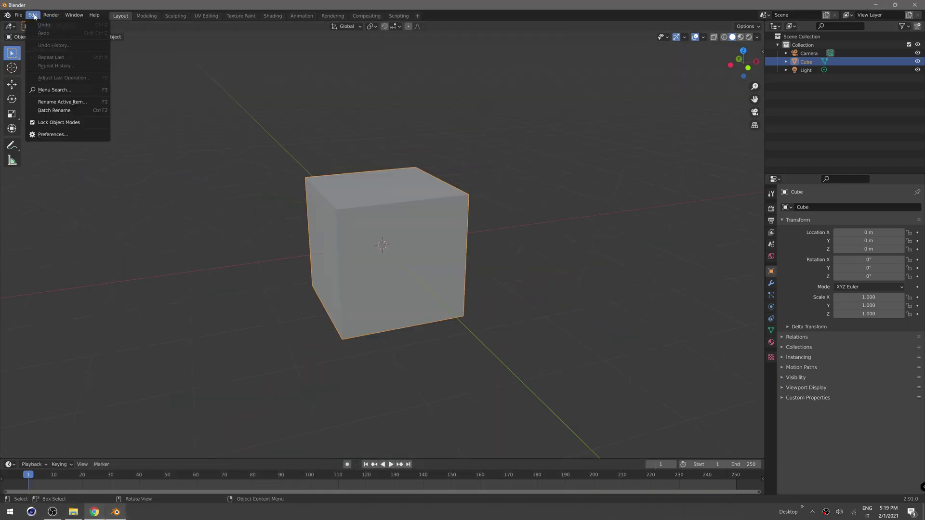
left_click(49, 137)
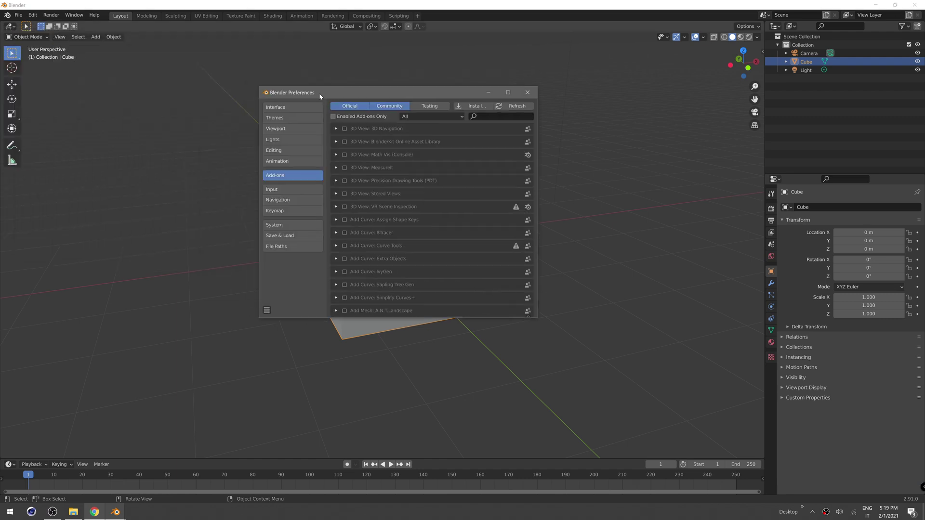
left_click(507, 116)
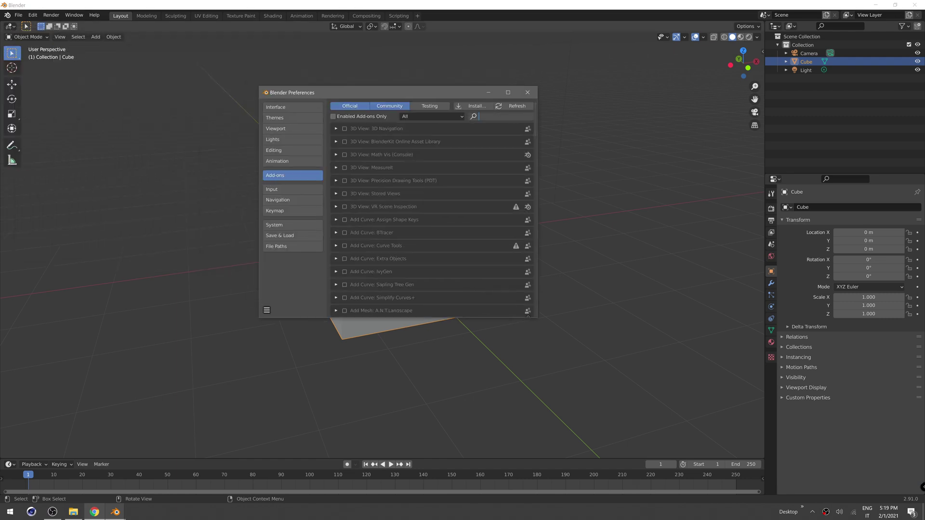
type("octane")
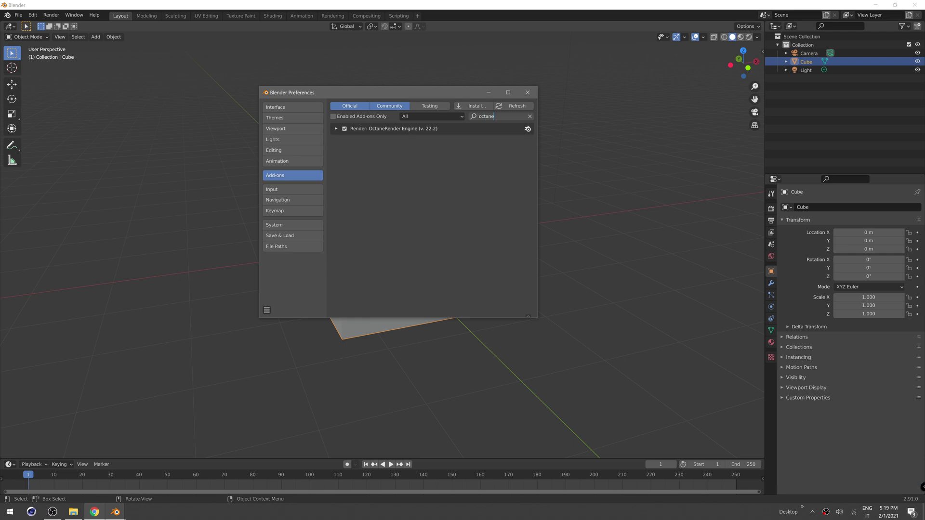
left_click(528, 93)
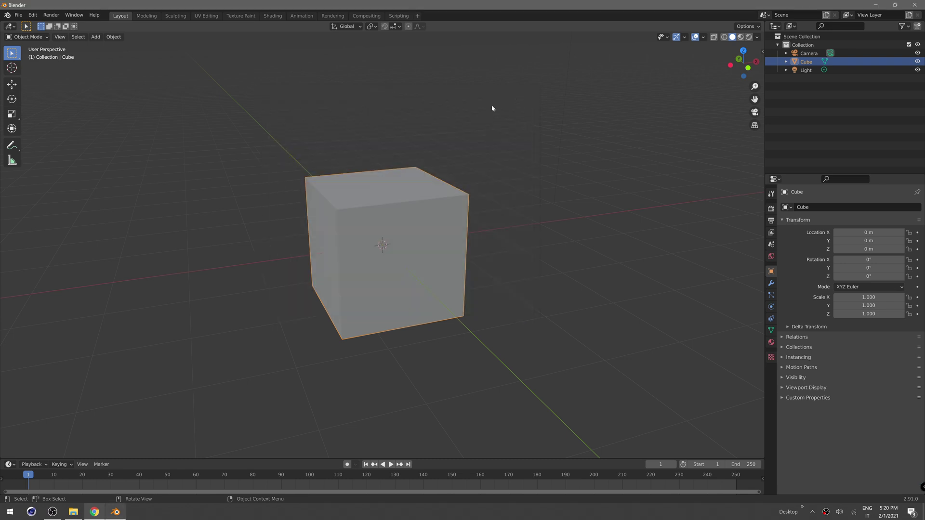
- Show the viewport in rendered shading and set the scene's render engine to Octane
left_click(749, 37)
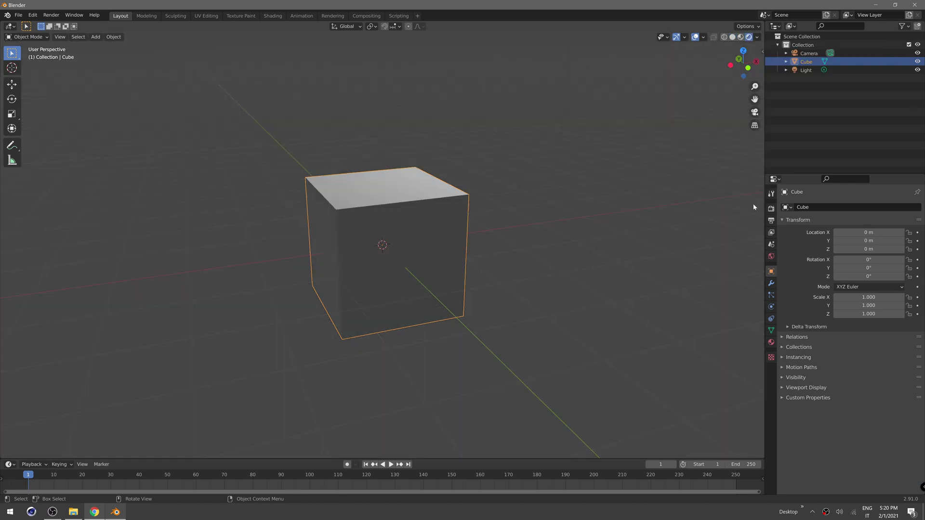
left_click(771, 209)
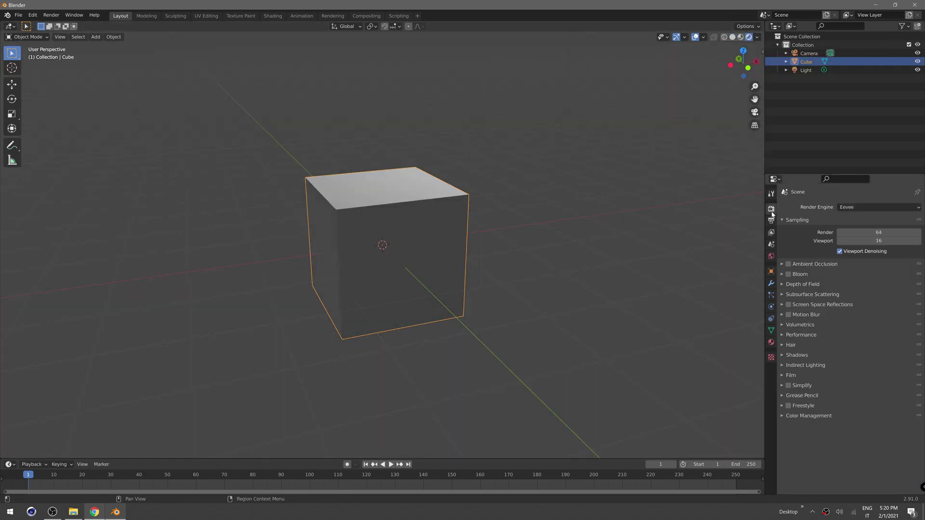
left_click(851, 211)
left_click(855, 245)
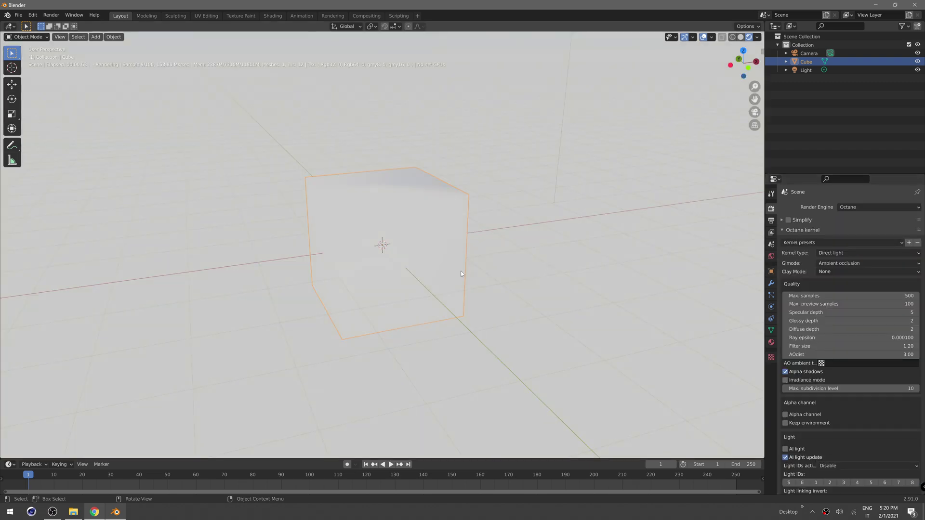
middle_click_drag(442, 270, 344, 242)
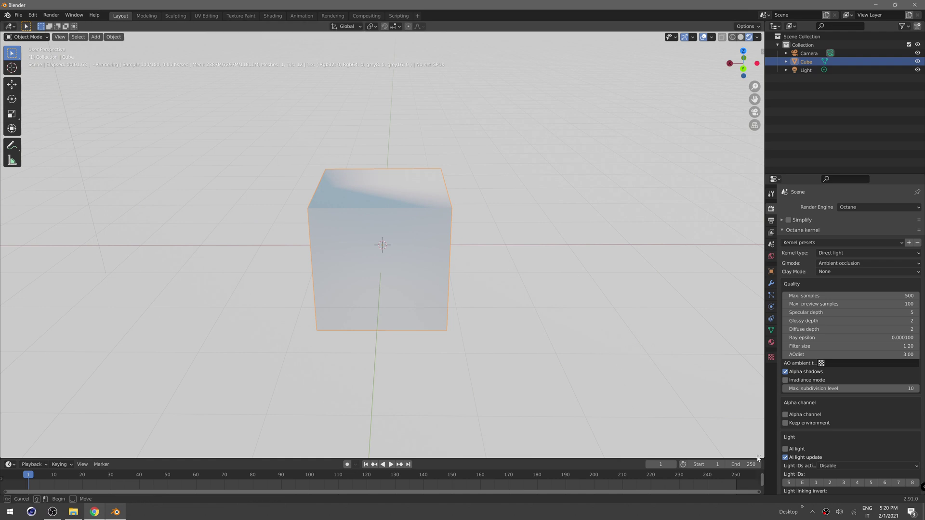
- Split the 3D viewport vertically into two halves and make the new area a Shader Editor
left_click_drag(749, 454, 381, 408)
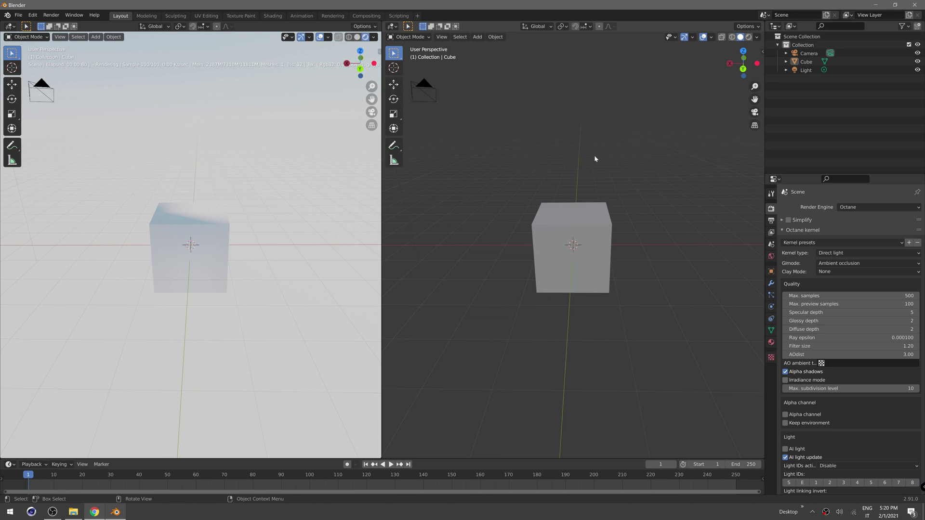
left_click(393, 26)
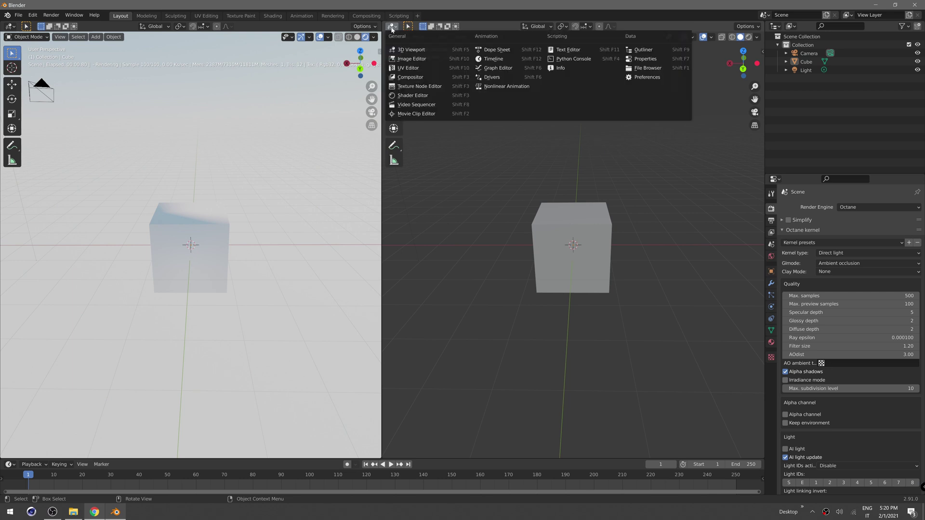
left_click(417, 96)
- Add a Vectron node above the cube material's Principled BSDF node and set its script source to External
middle_click_drag(510, 186, 525, 230)
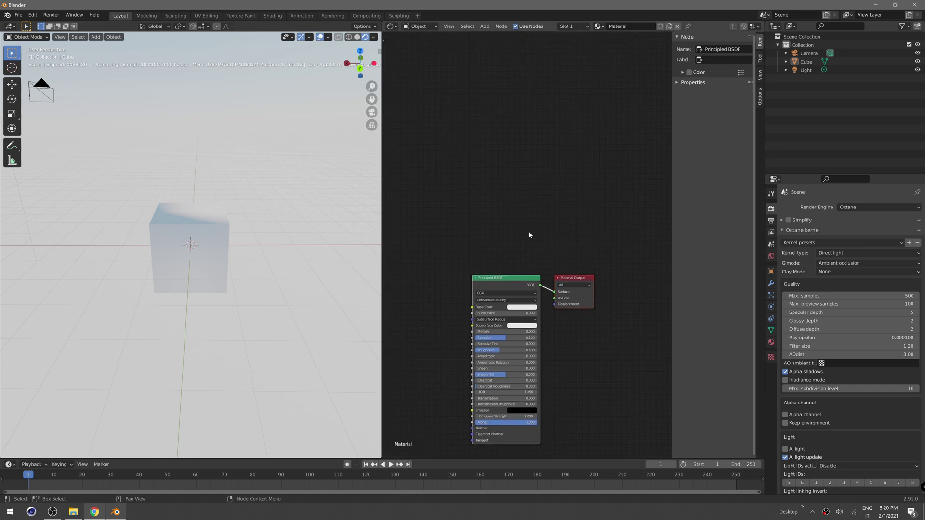
scroll(534, 241, "up", 5)
middle_click_drag(553, 276, 547, 183)
left_click_drag(485, 208, 479, 240)
middle_click_drag(502, 152, 490, 235)
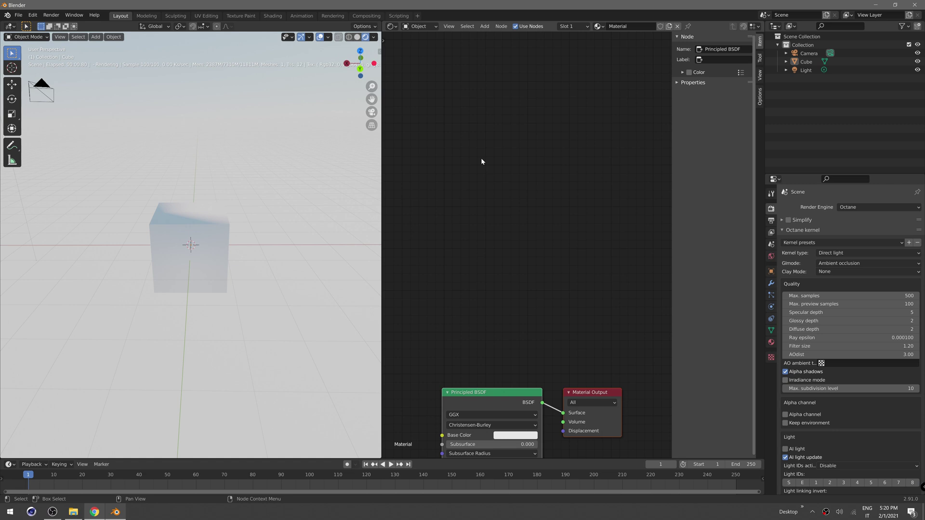
key("F3")
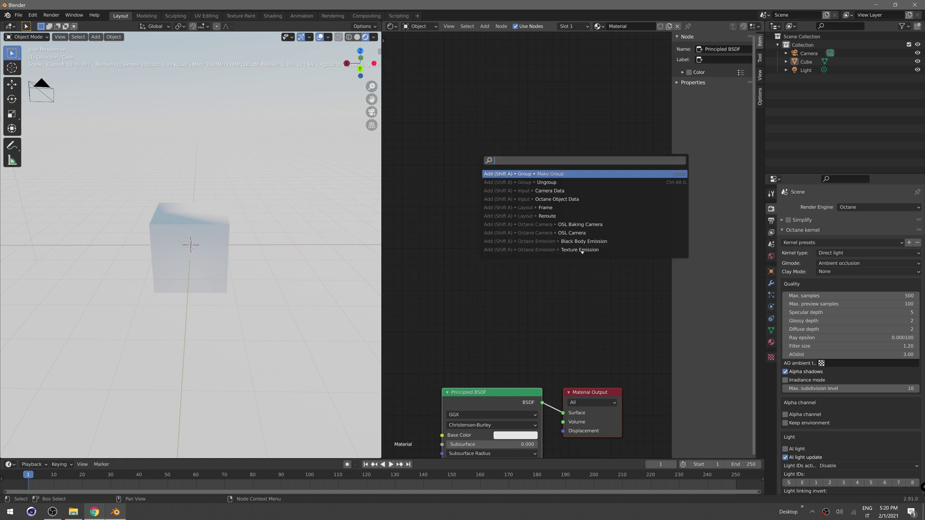
type("vectron")
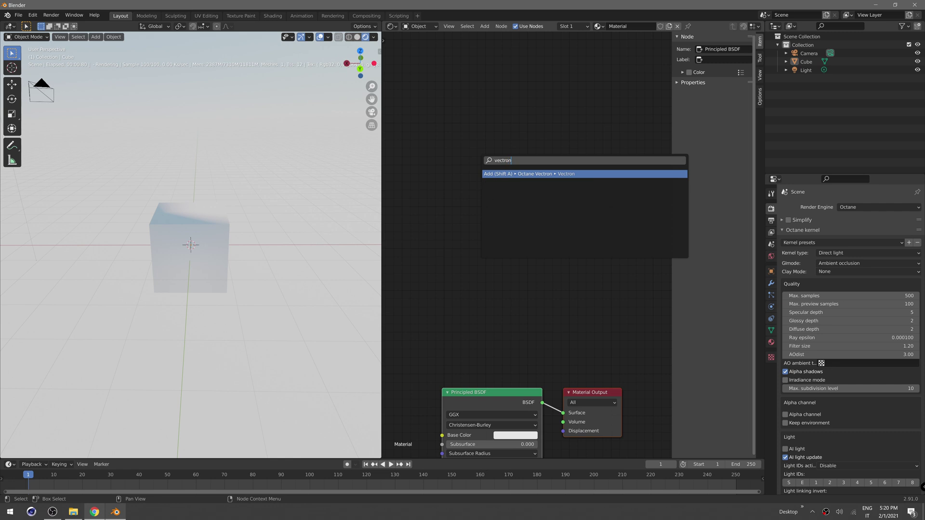
key("Return")
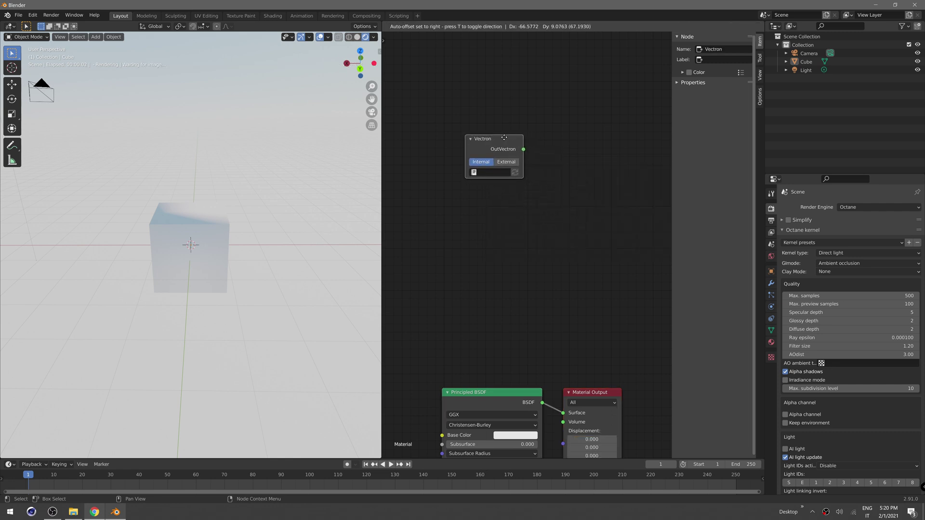
left_click(510, 145)
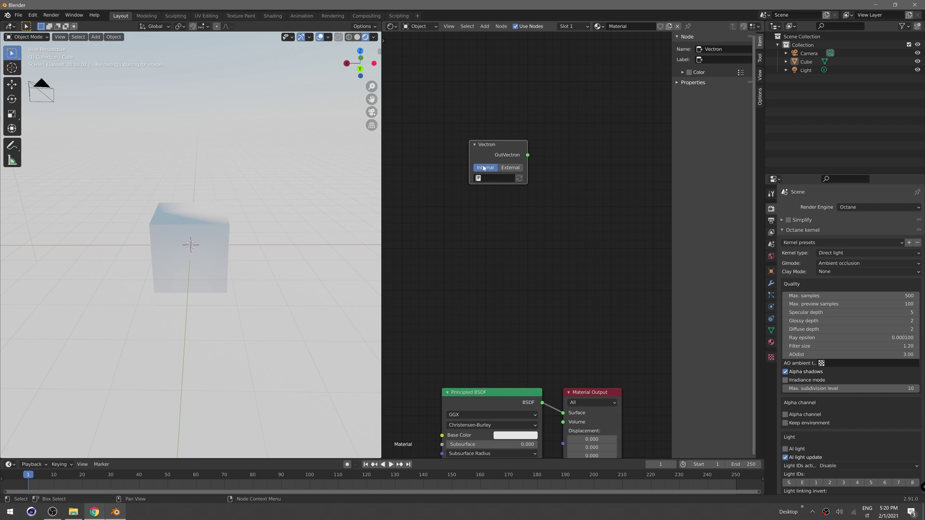
left_click(510, 167)
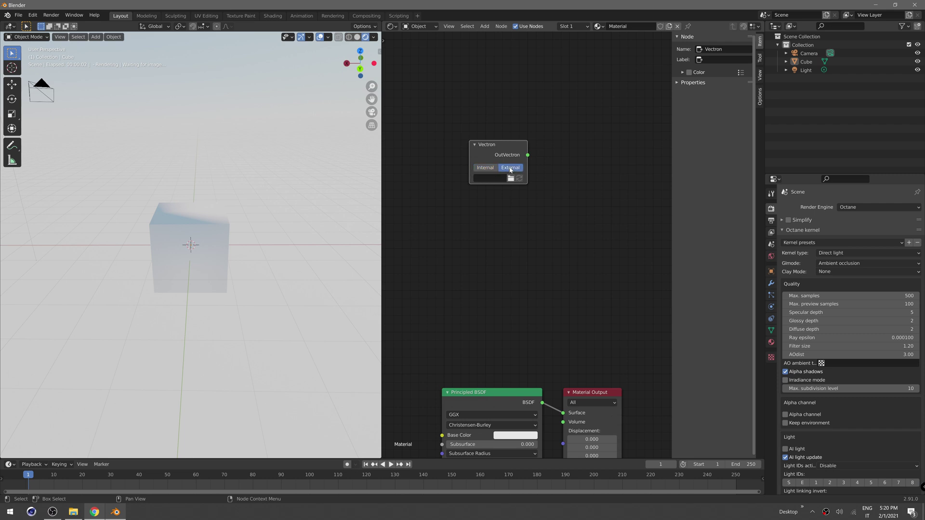
left_click(491, 178)
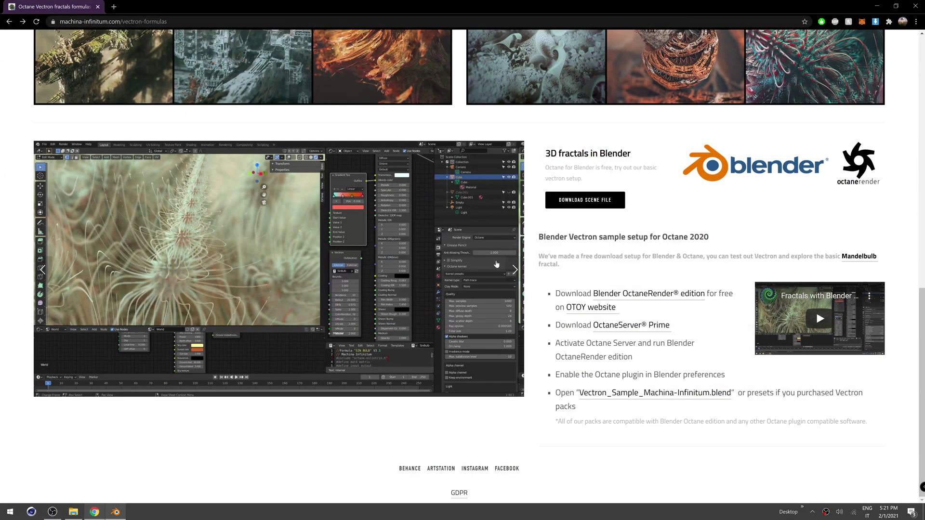
- Switch to Chrome, open the Vectron pack N°2 page and go to its formula preview galleries
scroll(241, 107, "up", 4)
left_click(241, 99)
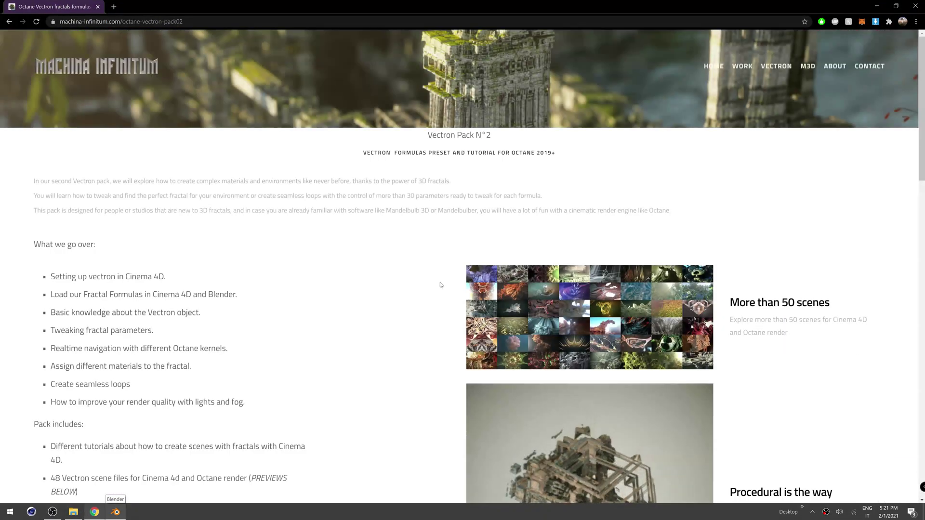
scroll(419, 281, "down", 4)
scroll(420, 282, "down", 10)
scroll(407, 265, "down", 2)
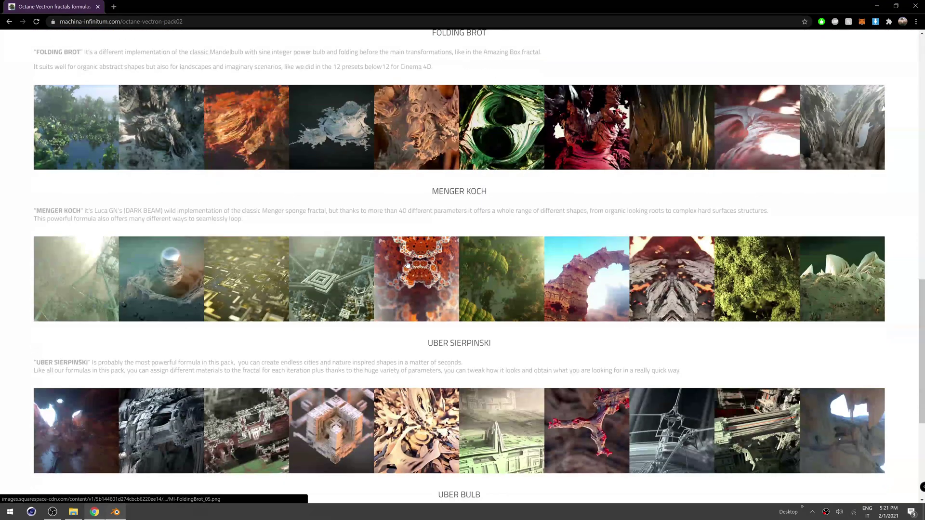
- View enlarged previews of one Folding Brot and two Uber Sierpinski fractal renders, closing each one after viewing
left_click(329, 156)
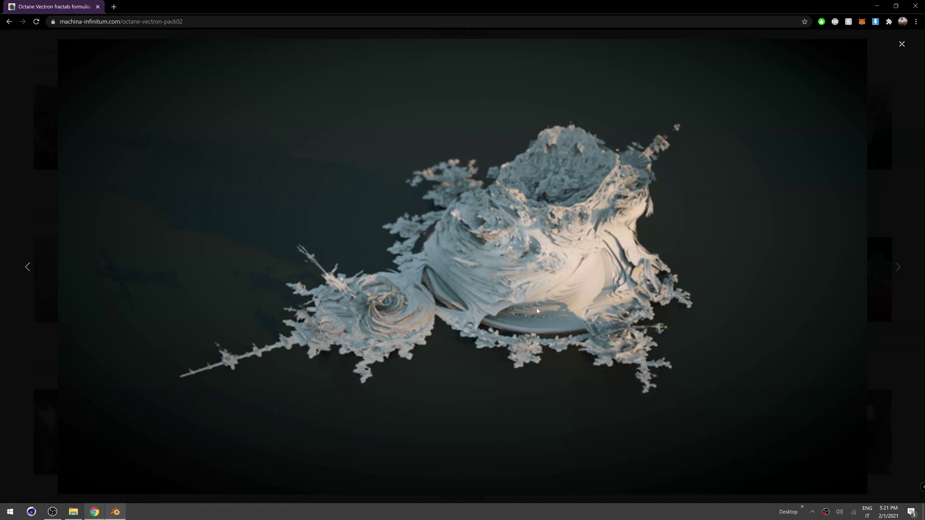
left_click(899, 51)
scroll(245, 261, "down", 3)
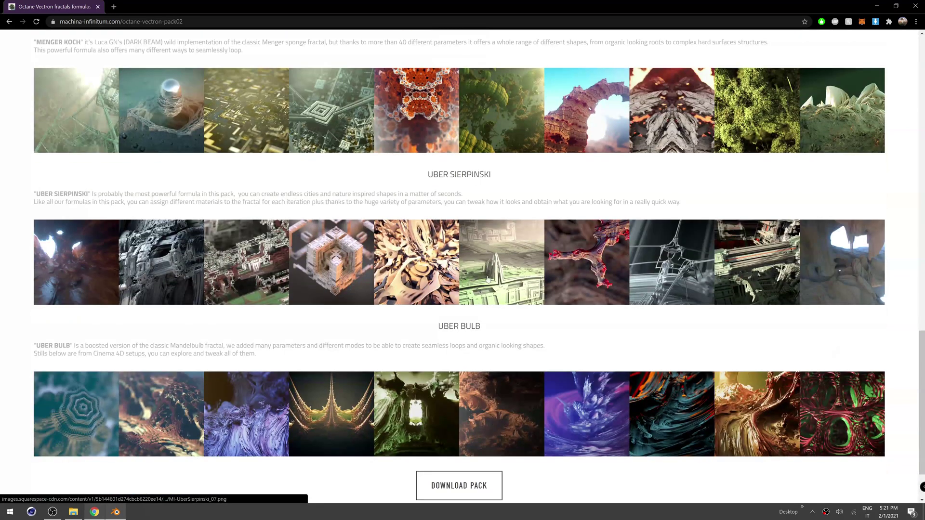
left_click(244, 261)
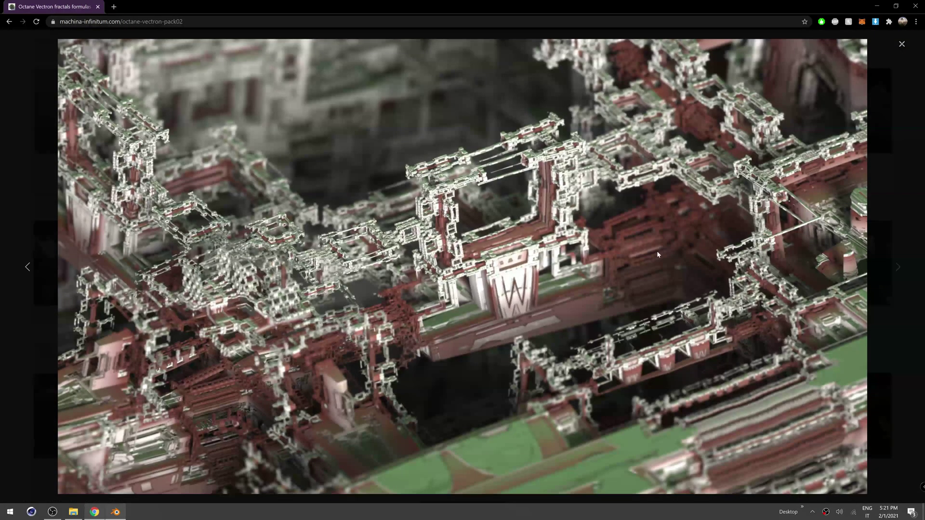
left_click(901, 45)
left_click(161, 280)
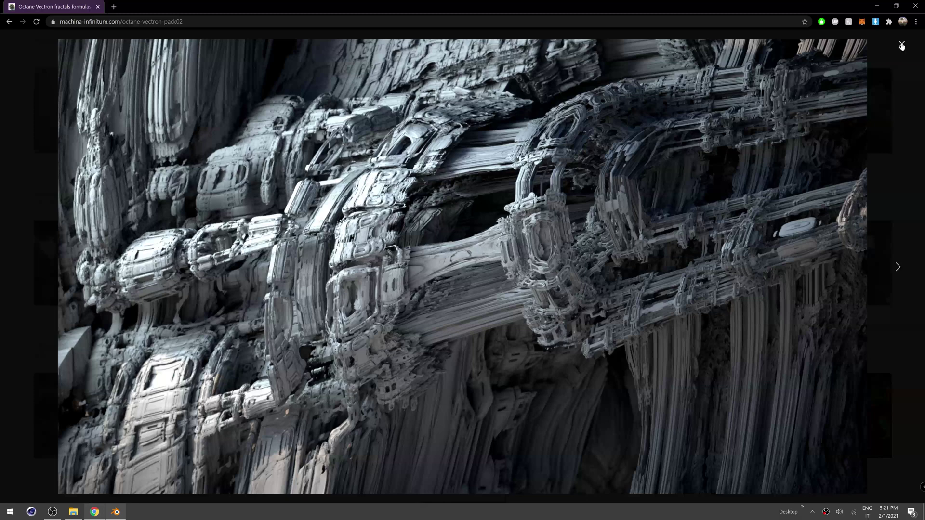
left_click(901, 45)
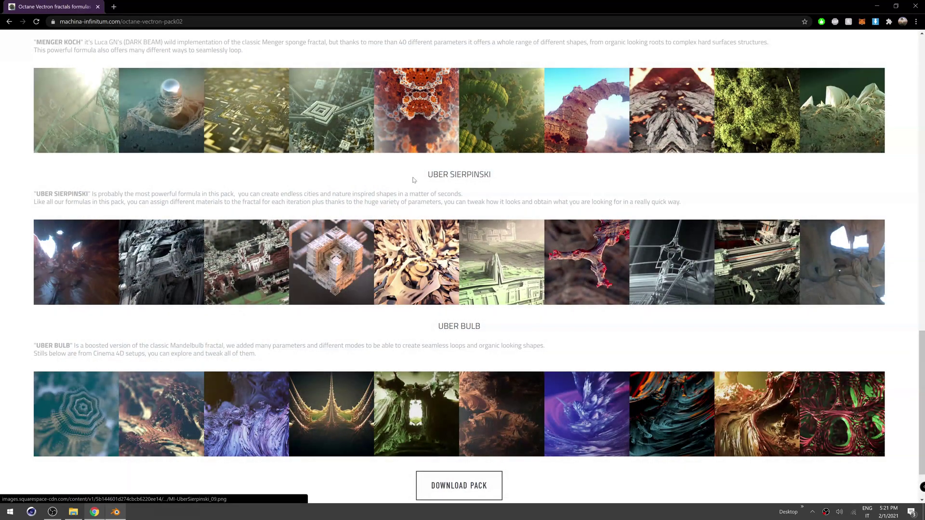
- Look at the Uber Bulb preview section of the pack page and return to Blender
scroll(559, 329, "down", 2)
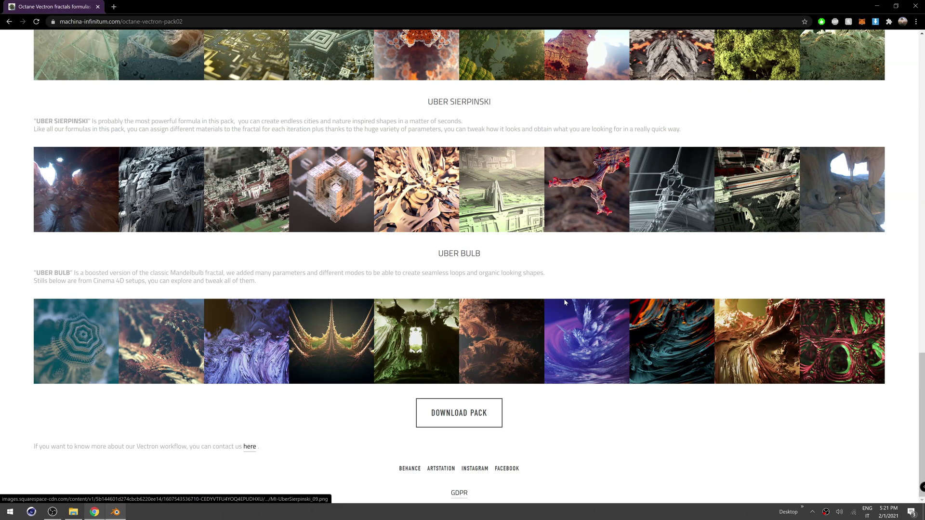
left_click_drag(438, 254, 471, 253)
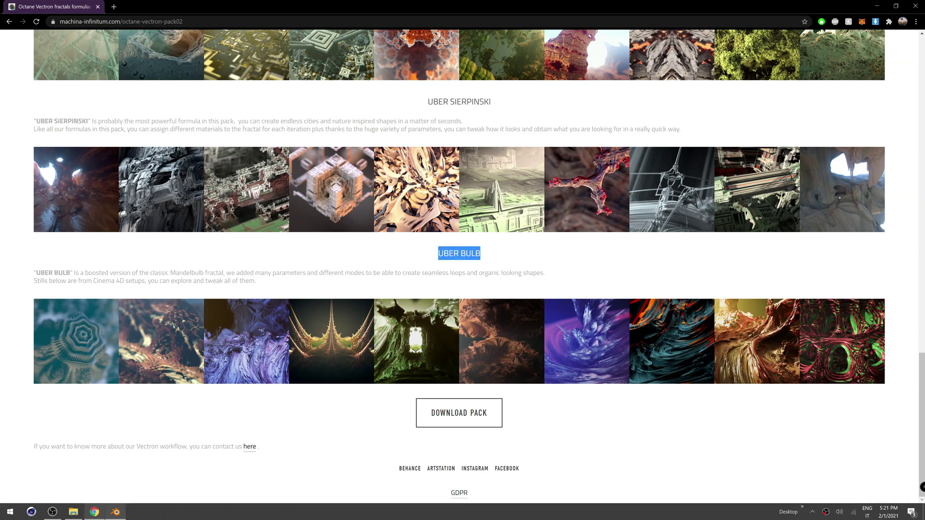
left_click(515, 257)
left_click(872, 8)
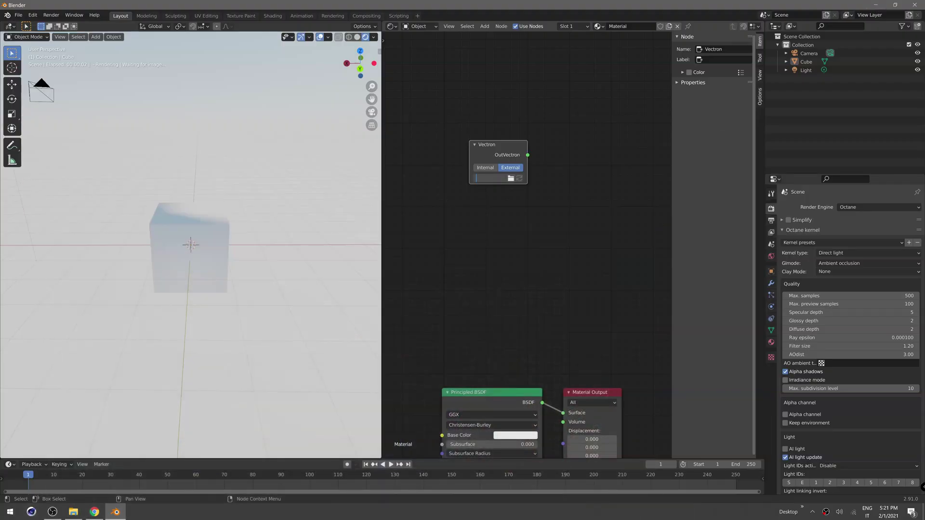
- Load MI-UberBulb.txt from the favorite Formulas folder as the Vectron node's external script
left_click(511, 179)
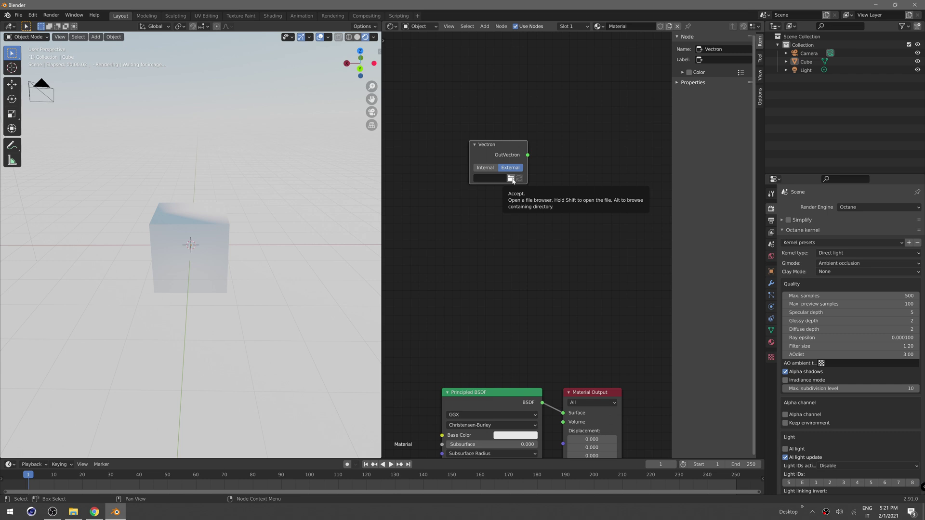
left_click(511, 179)
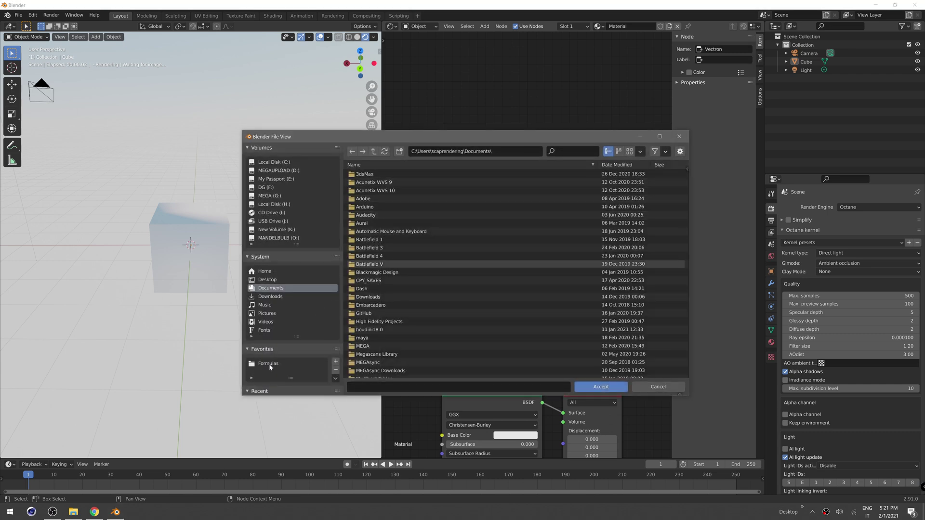
left_click(269, 364)
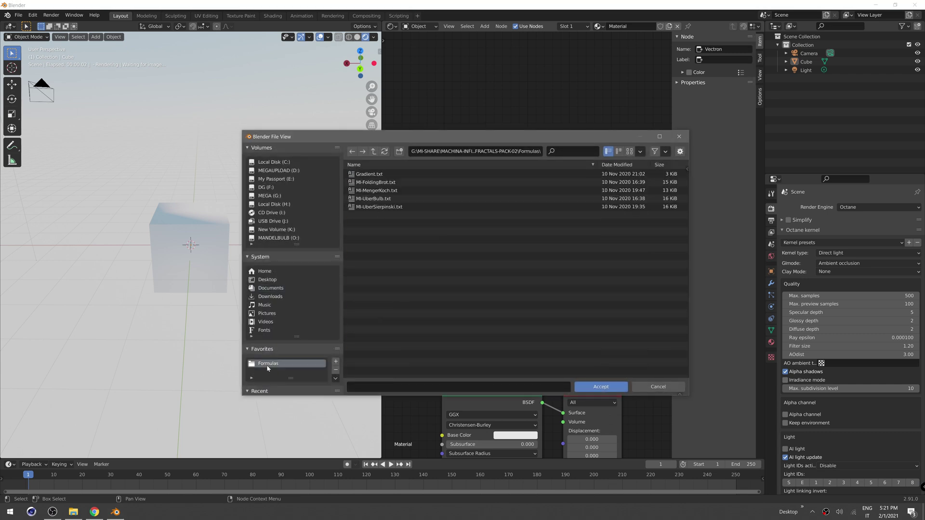
left_click(373, 199)
left_click(601, 387)
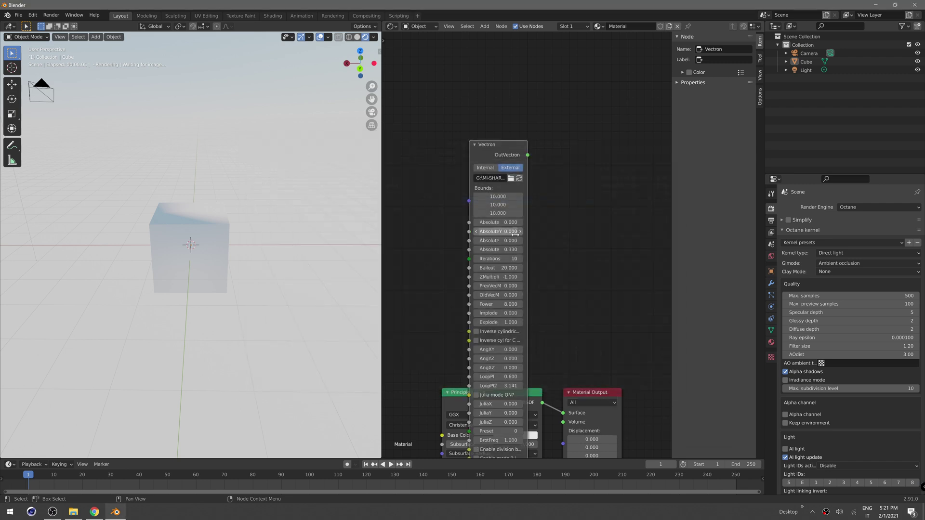
- Move the Vectron node up and away from the Principled BSDF node to make room for its parameters
left_click_drag(491, 147, 466, 93)
middle_click_drag(118, 241, 308, 231)
scroll(190, 245, "up", 3)
left_click_drag(474, 106, 448, 74)
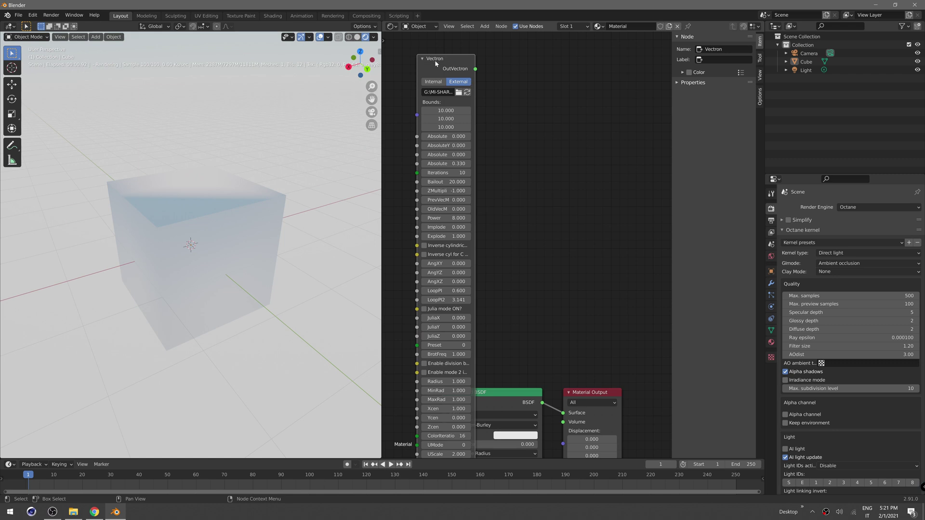
- Expand the Cube hierarchy down to its mesh, select its material and show the cube's object data properties
left_click(786, 62)
left_click(795, 70)
left_click(819, 79)
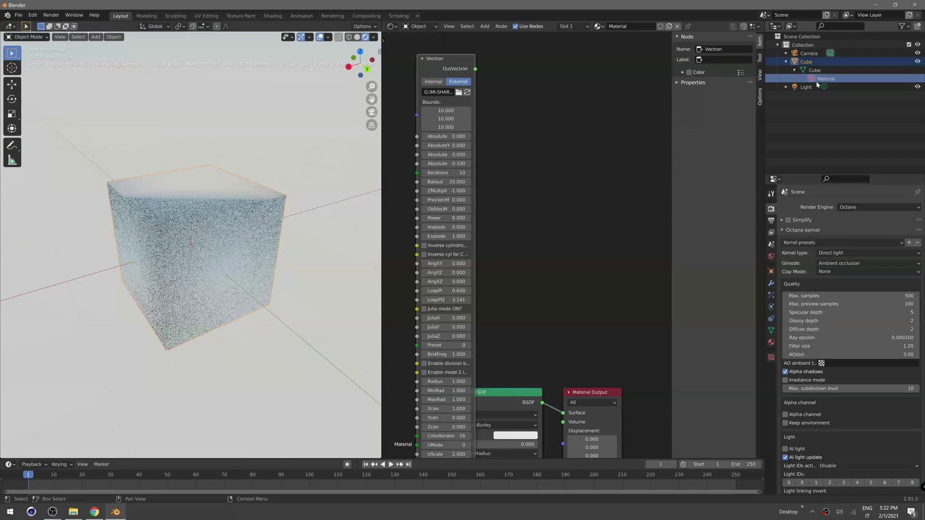
left_click(771, 331)
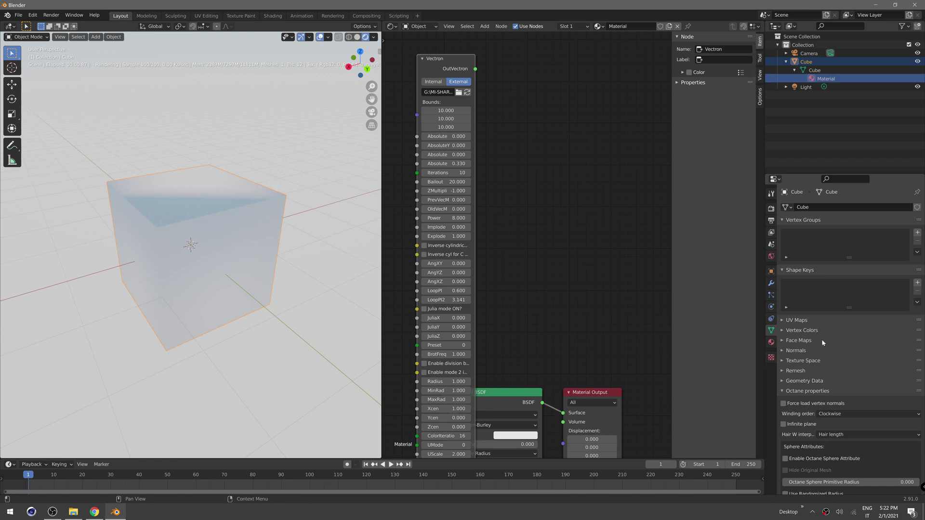
- Set the cube's Octane Geometric Node to use the Material node graph and the Vectron node
scroll(836, 349, "down", 5)
scroll(866, 351, "down", 6)
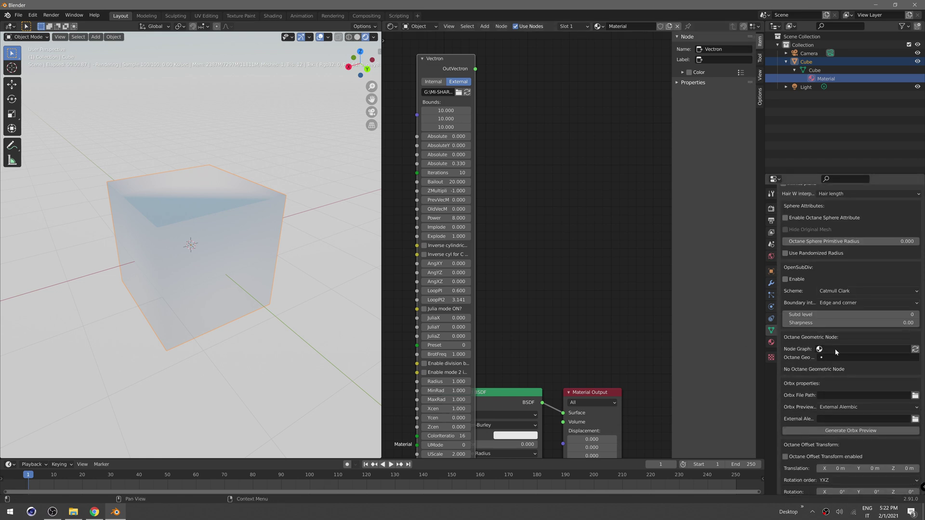
left_click(836, 349)
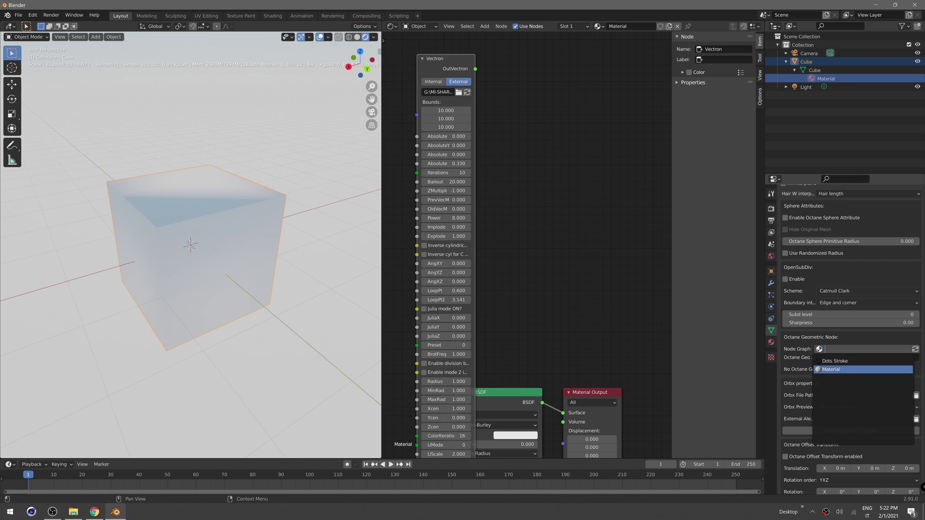
left_click(832, 370)
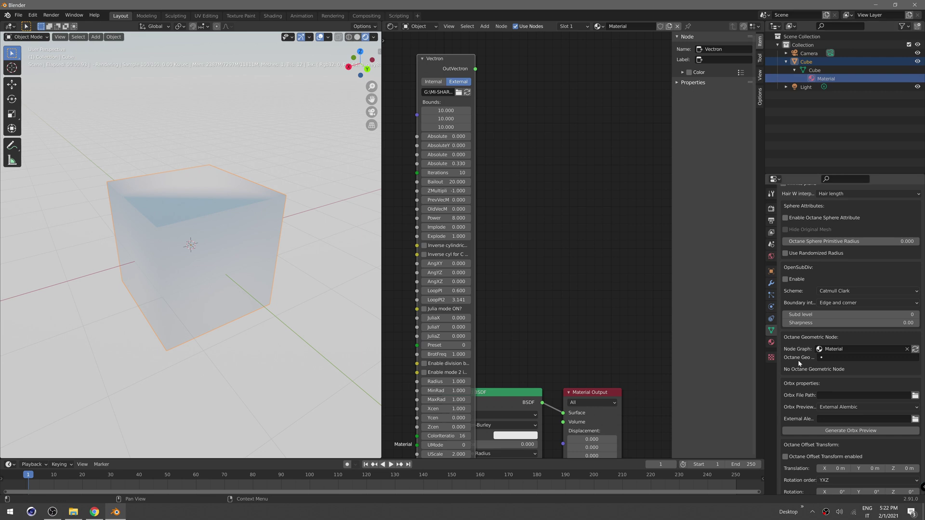
left_click(839, 358)
left_click(842, 369)
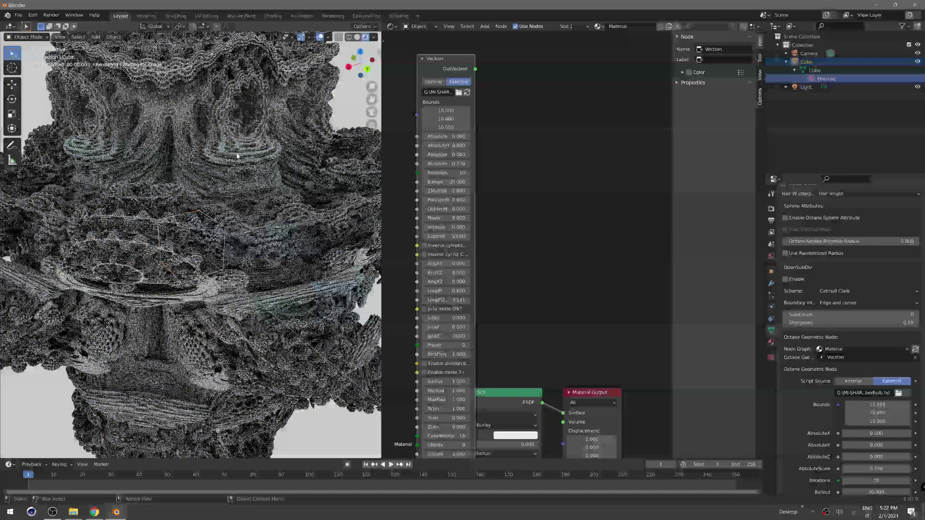
- Inspect the Uber Bulb fractal from several angles and distances, and nudge the Vectron node slightly upward
scroll(220, 218, "down", 5)
middle_click_drag(185, 218, 225, 235)
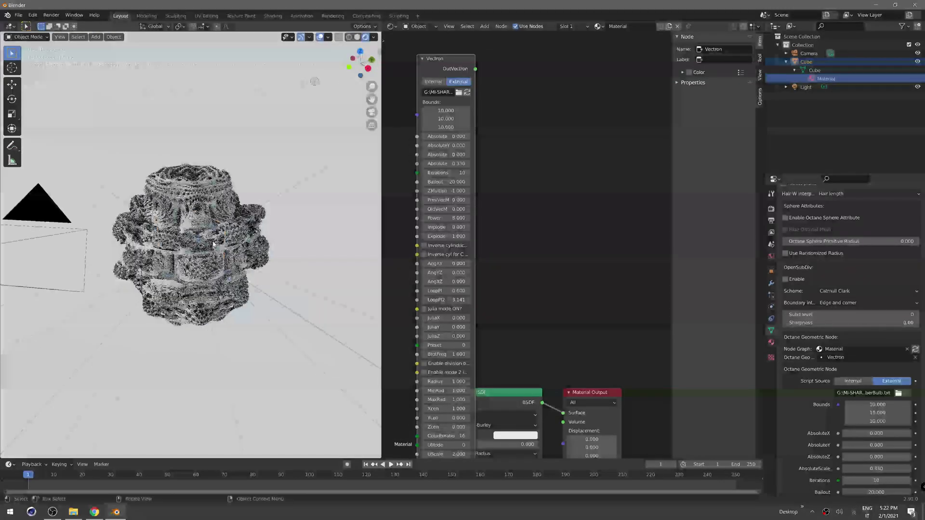
scroll(227, 231, "up", 3)
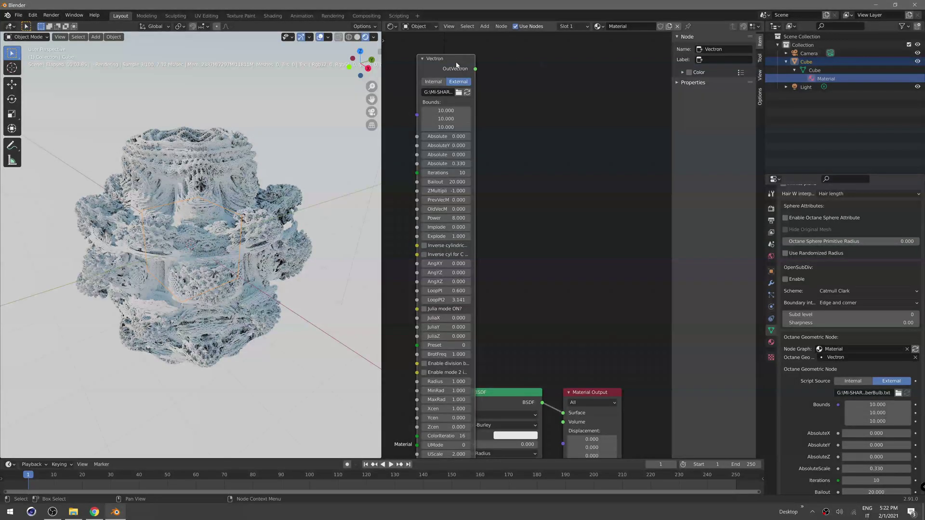
left_click_drag(450, 65, 451, 55)
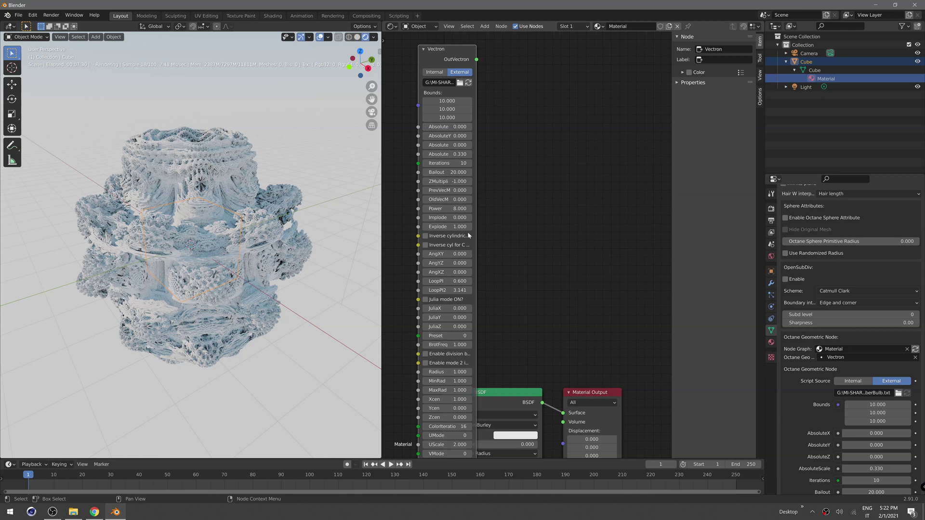
scroll(175, 237, "up", 1)
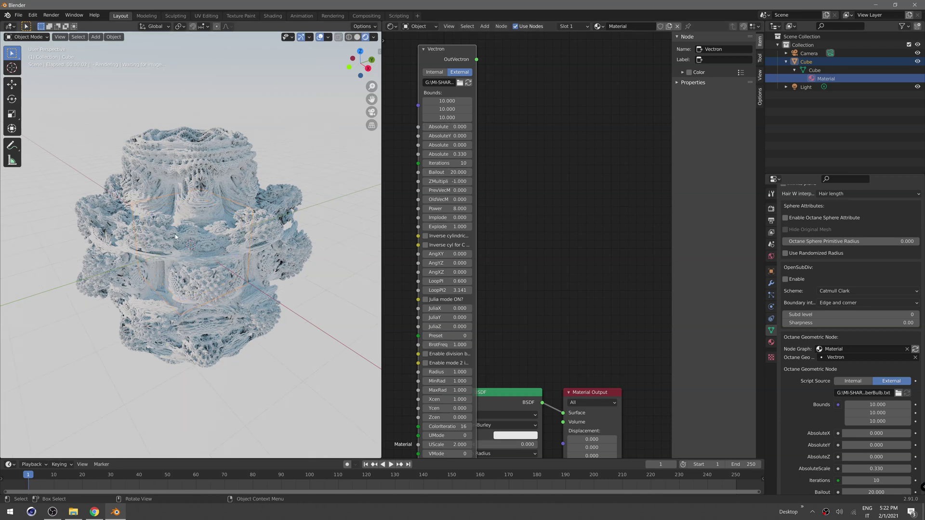
scroll(176, 237, "up", 1)
middle_click_drag(175, 237, 228, 212)
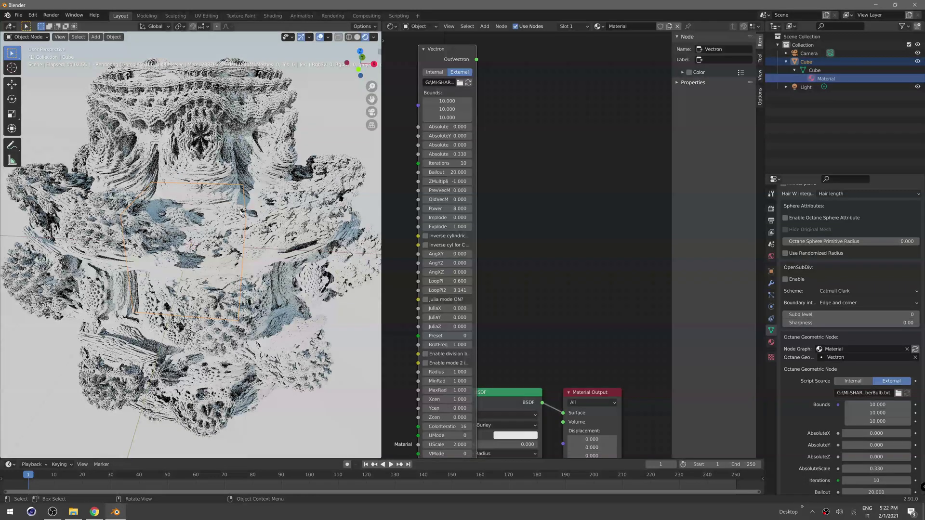
- Set the Octane kernel type to Info-channel in the render settings and inspect the fractal's surface detail up close and from a distance
left_click(770, 212)
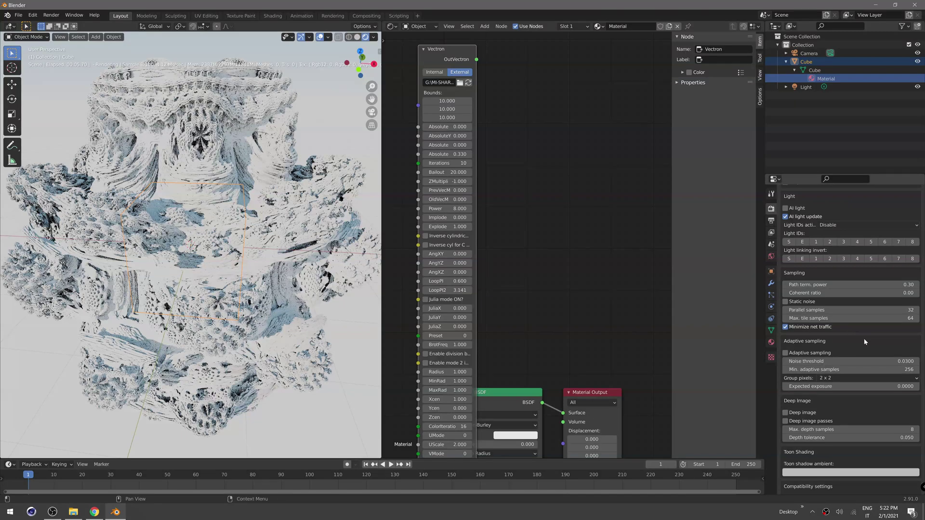
scroll(863, 338, "up", 2)
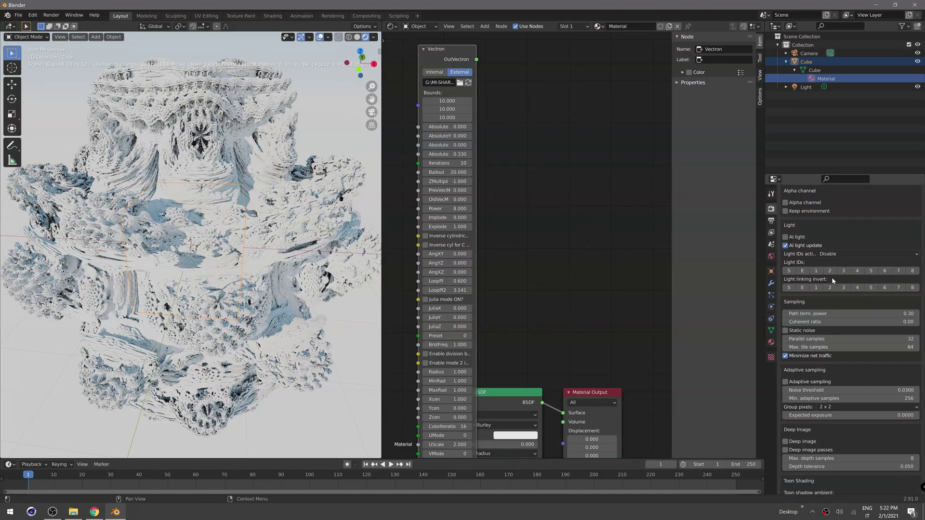
scroll(838, 273, "up", 2)
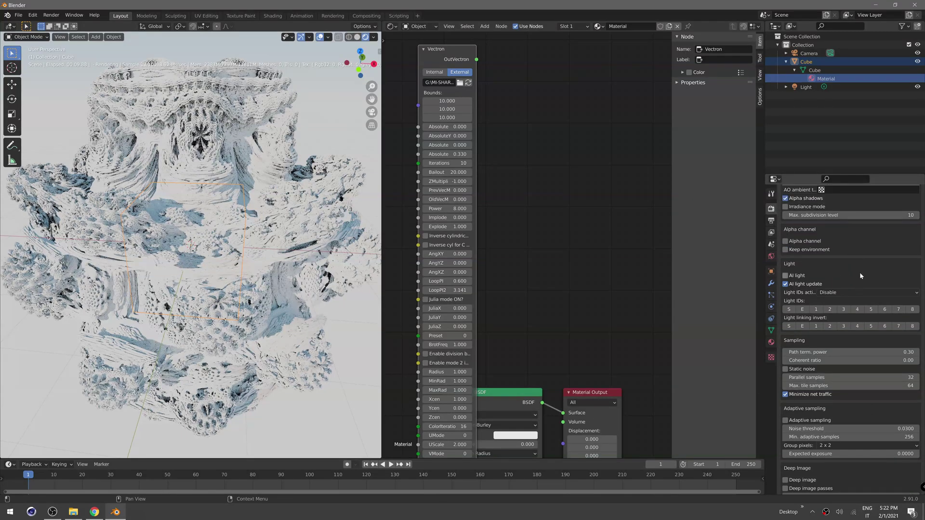
scroll(860, 290, "up", 6)
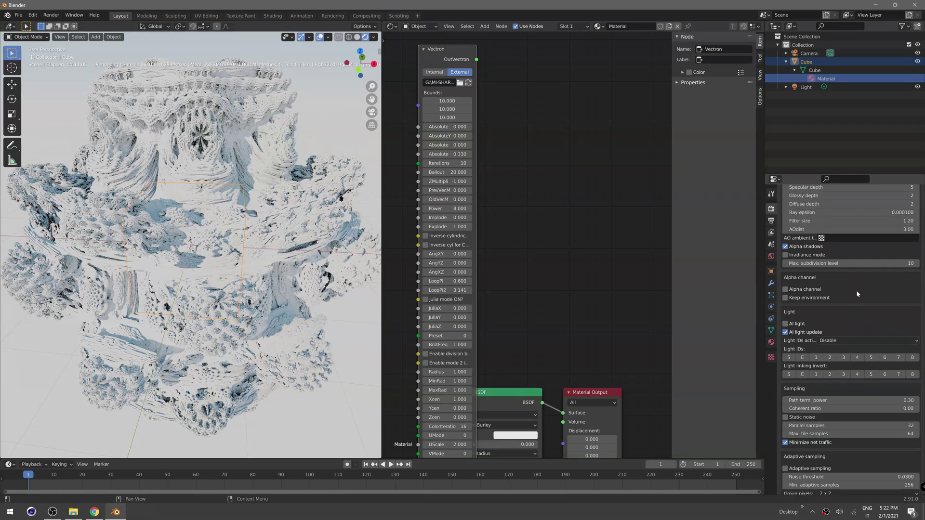
scroll(858, 348, "up", 2)
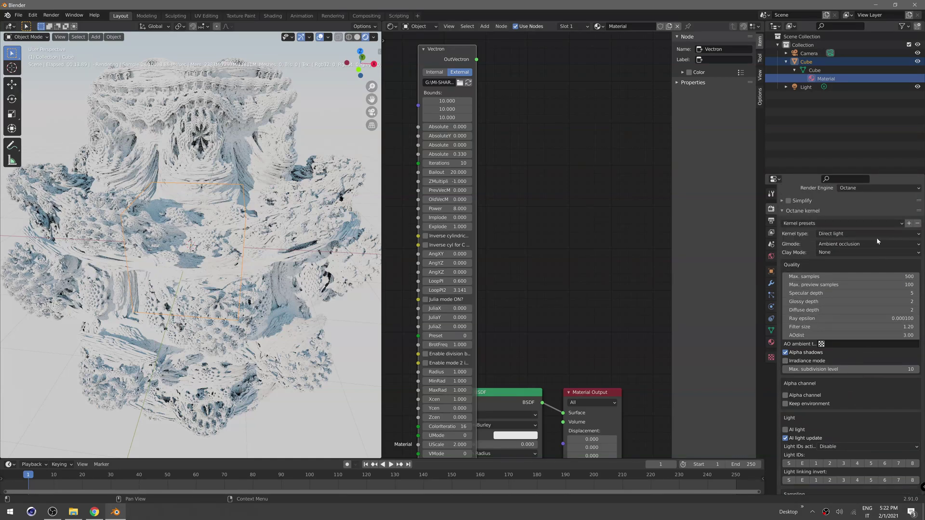
left_click(848, 235)
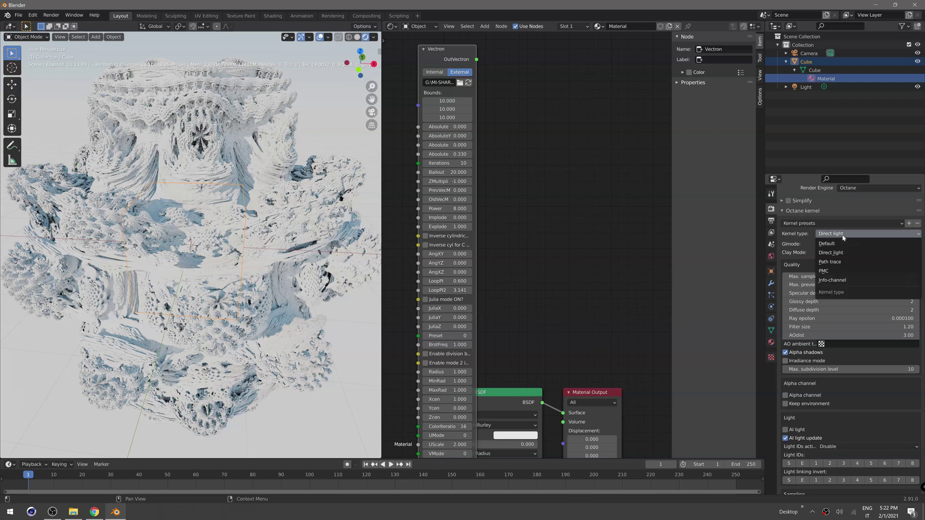
left_click(840, 281)
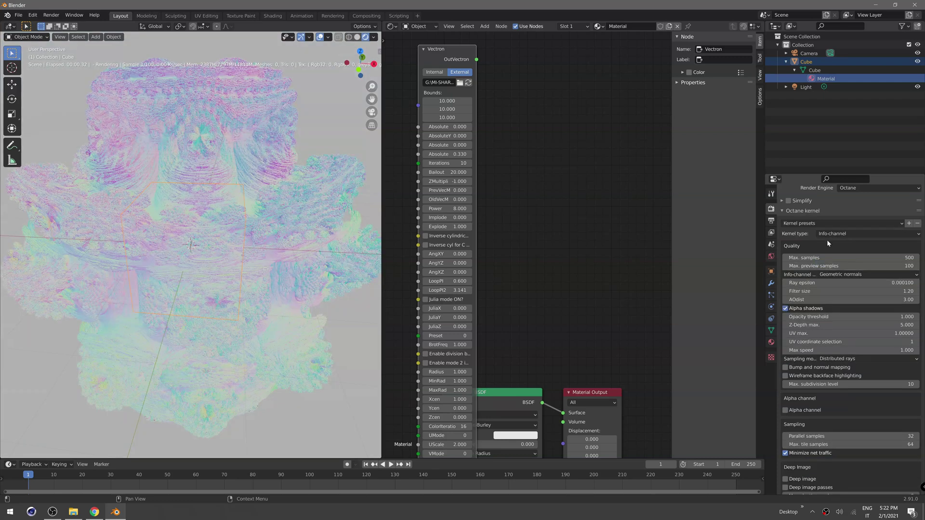
middle_click_drag(178, 181, 198, 189)
scroll(172, 170, "up", 4)
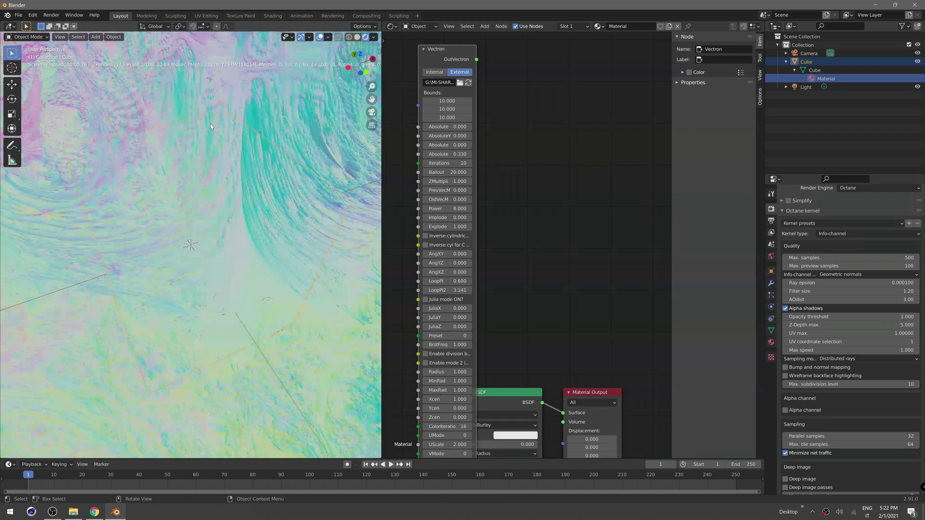
scroll(204, 196, "down", 5)
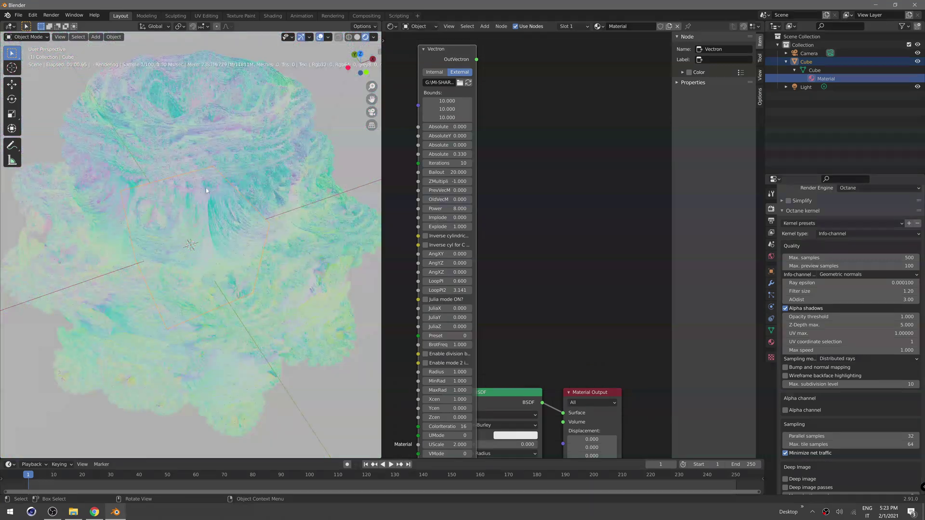
middle_click_drag(210, 192, 247, 187)
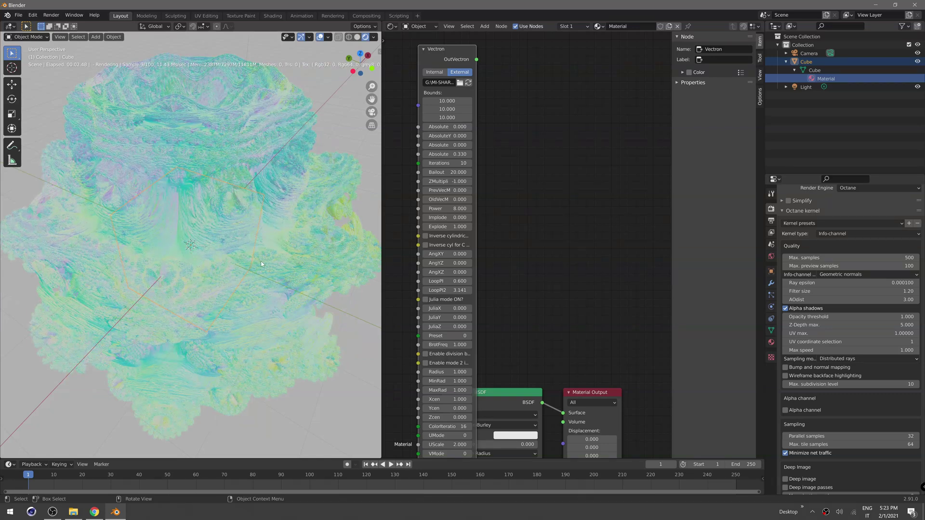
- Set the Octane kernel type to Direct light and view the fractal from another angle
left_click(843, 234)
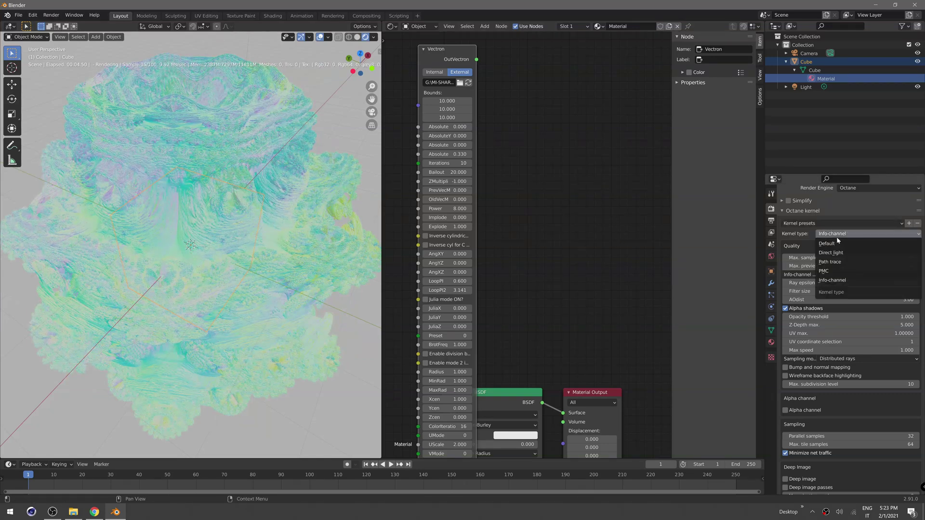
left_click(840, 252)
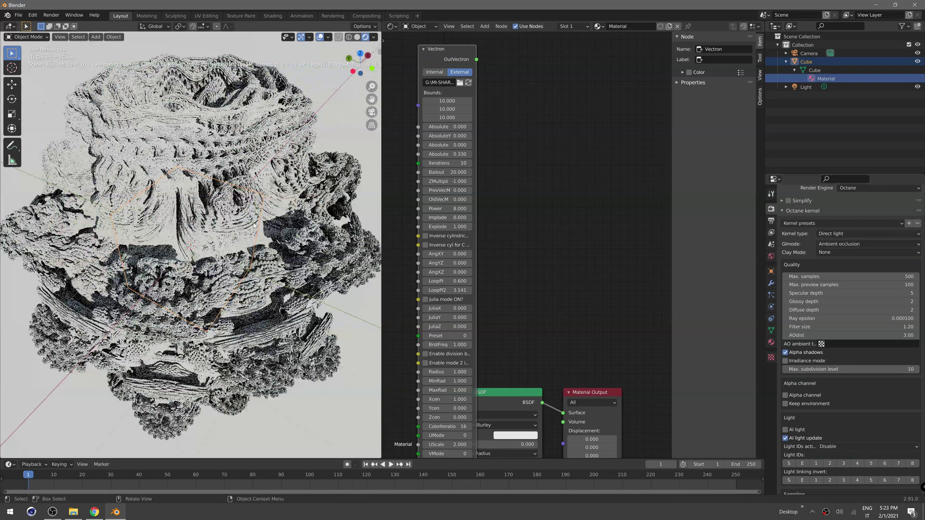
middle_click_drag(253, 225, 232, 233)
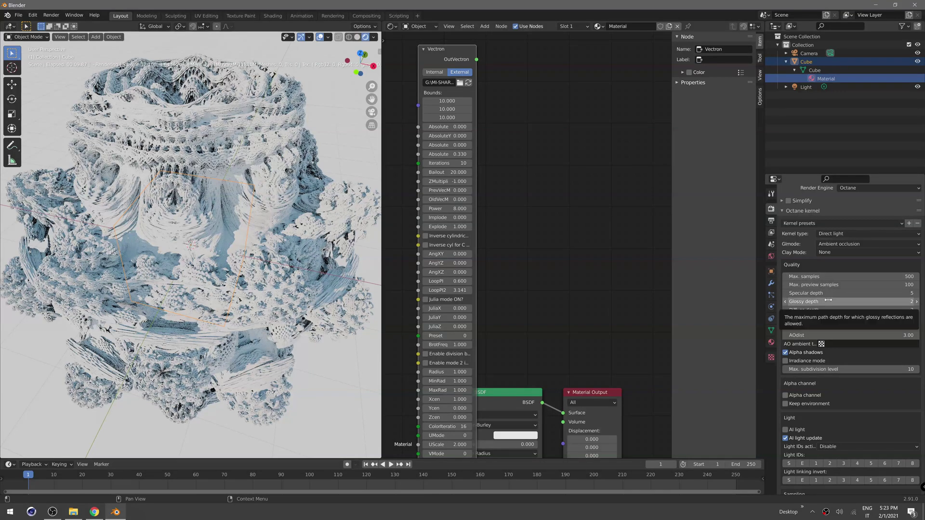
- Set the kernel's ray epsilon to 0.001 and check the whole fractal from a new angle
left_click(847, 321)
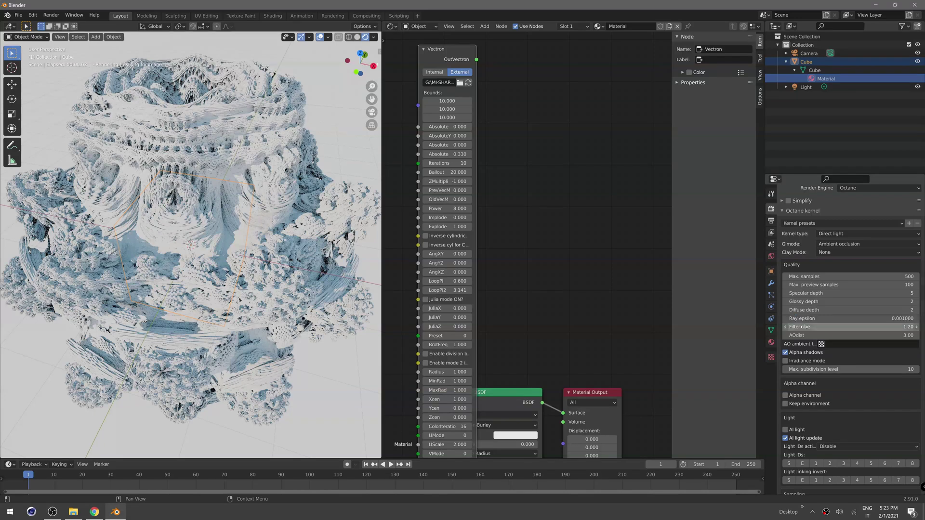
key("Return")
middle_click_drag(306, 256, 267, 256)
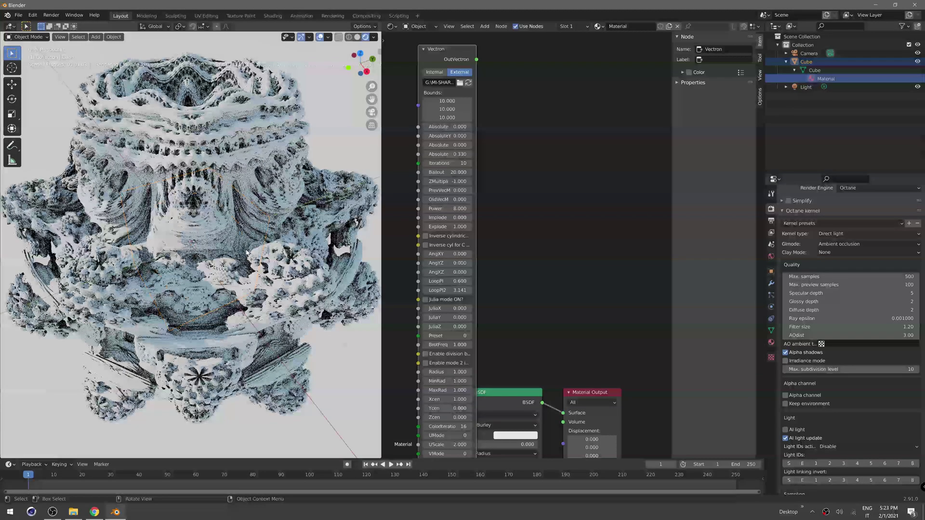
scroll(267, 256, "down", 5)
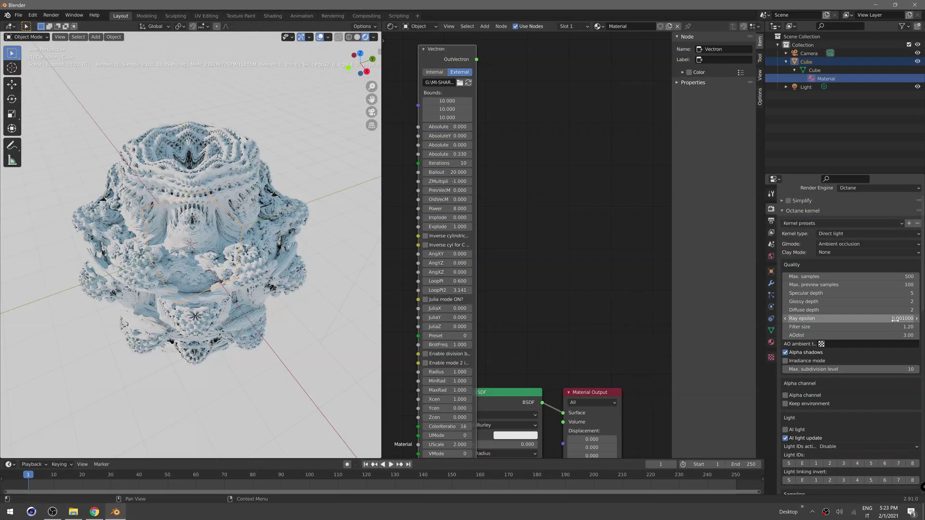
- Move the Vectron node clear of the Principled BSDF and Material Output nodes
scroll(210, 265, "up", 1)
scroll(211, 265, "up", 4)
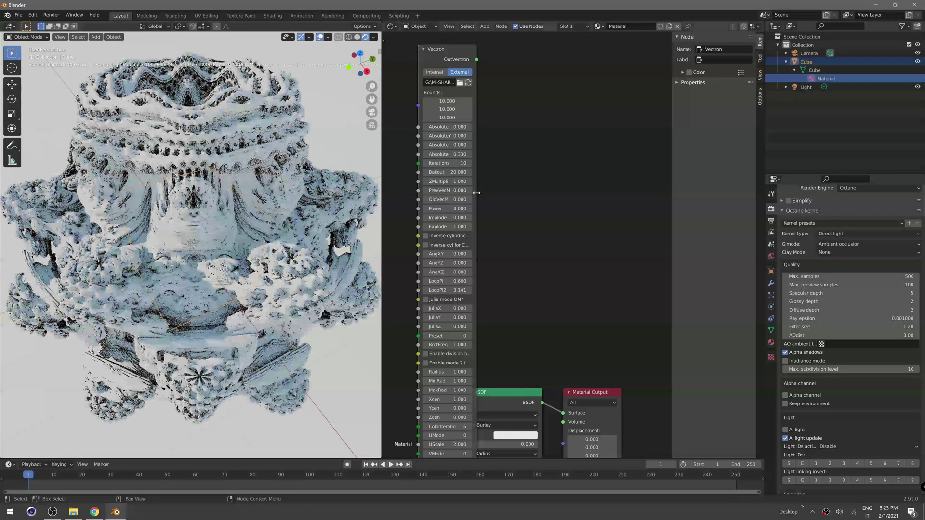
middle_click_drag(538, 124, 535, 170)
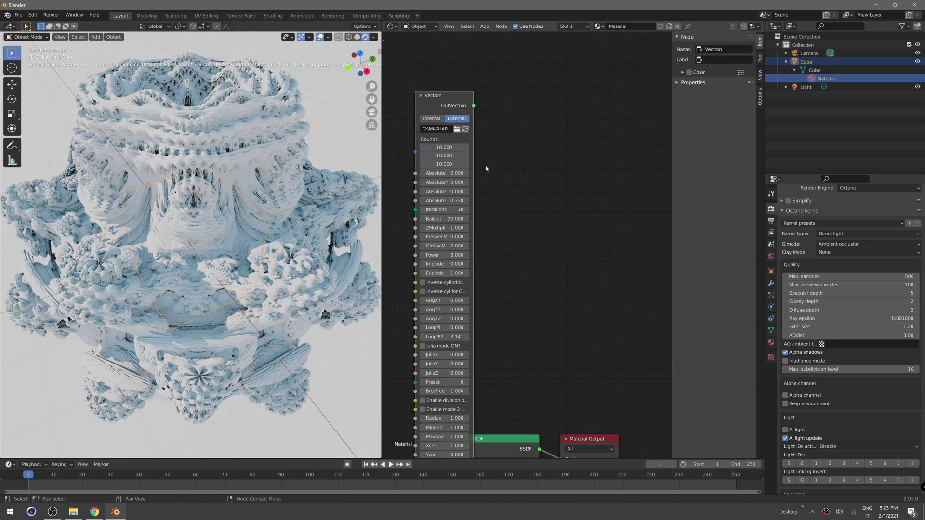
middle_click_drag(557, 150, 556, 183)
left_click_drag(446, 143, 436, 190)
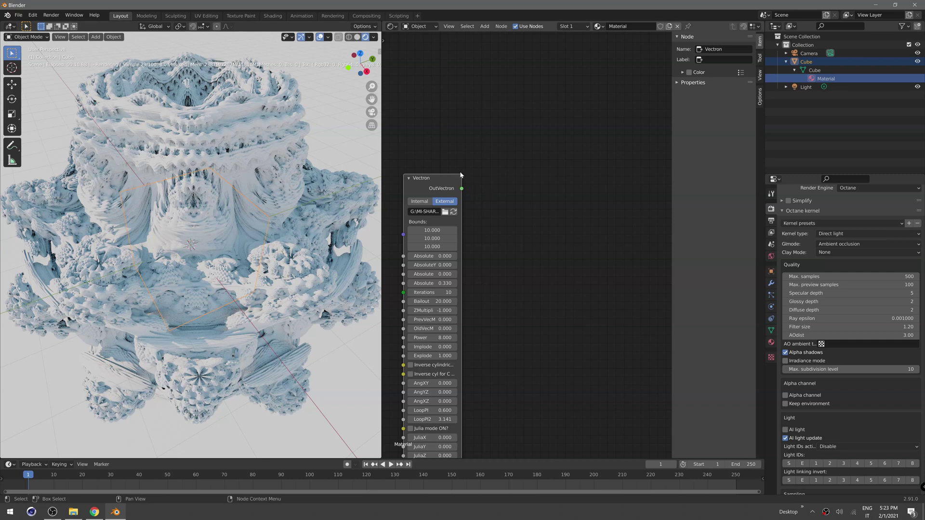
mouse_move(430, 177)
left_mouse_down()
mouse_move(450, 157)
mouse_move(432, 168)
left_mouse_up()
scroll(525, 234, "down", 3)
middle_click_drag(554, 299, 547, 229)
middle_click_drag(554, 186, 543, 236)
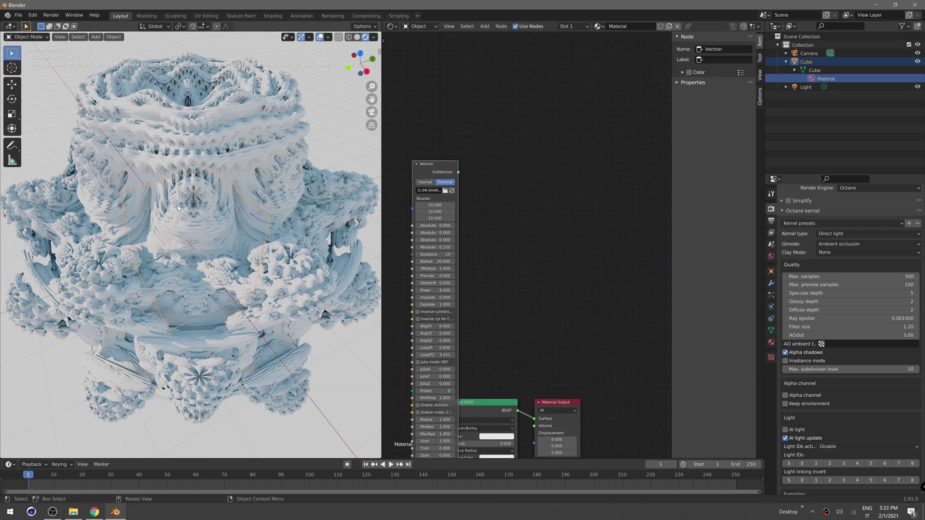
middle_click_drag(515, 283, 599, 160)
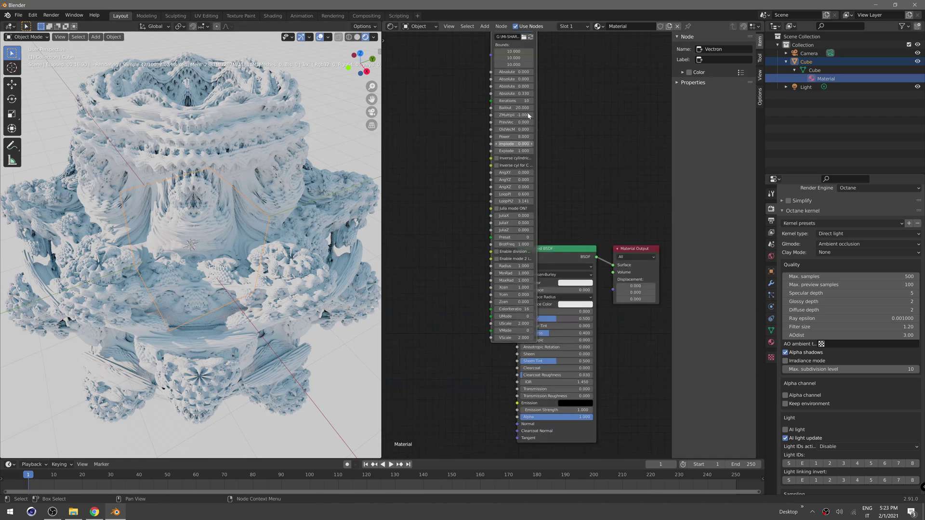
middle_click_drag(560, 111, 539, 196)
left_click_drag(483, 99, 417, 313)
- Delete the Principled BSDF node and reposition the Material Output node in the emptied area
middle_click_drag(417, 313, 520, 210)
middle_click_drag(597, 215, 356, 198)
middle_click_drag(530, 143, 525, 157)
left_click_drag(507, 178, 496, 170)
left_click_drag(472, 108, 478, 353)
key("x")
left_click_drag(552, 177, 609, 93)
middle_click_drag(524, 103, 510, 159)
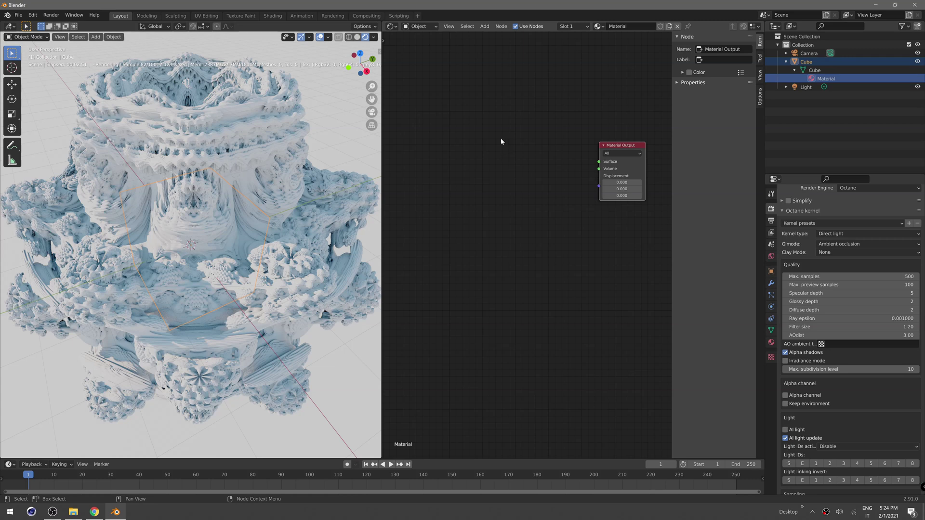
- Add an Octane Mix Material node beside the Material Output node
key("F3")
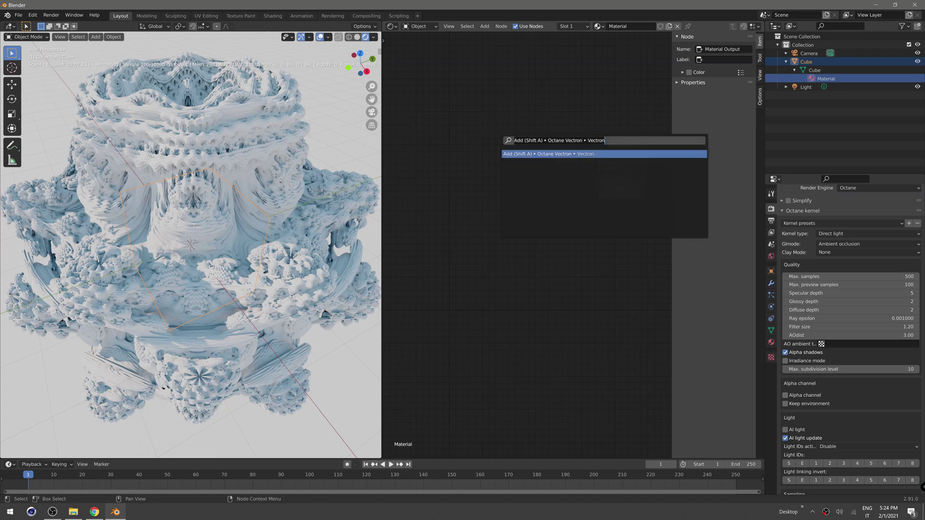
type("mix")
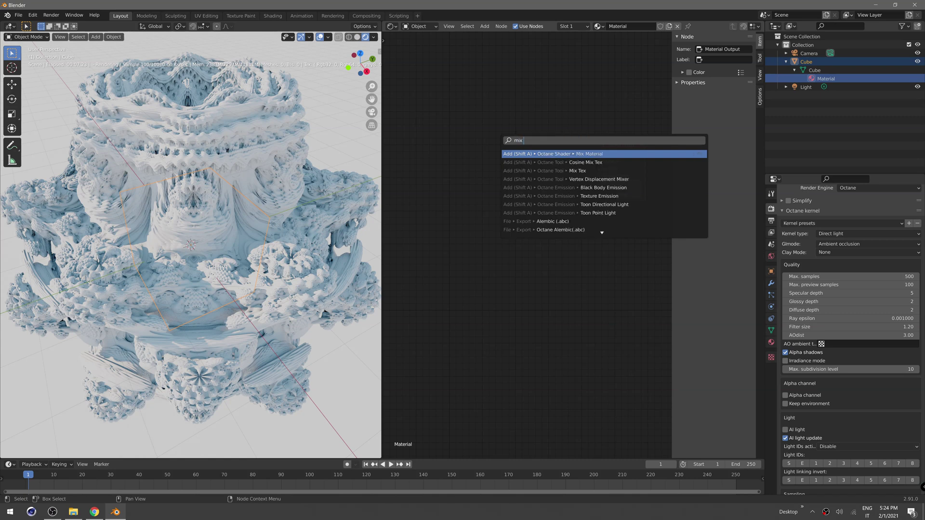
key("Return")
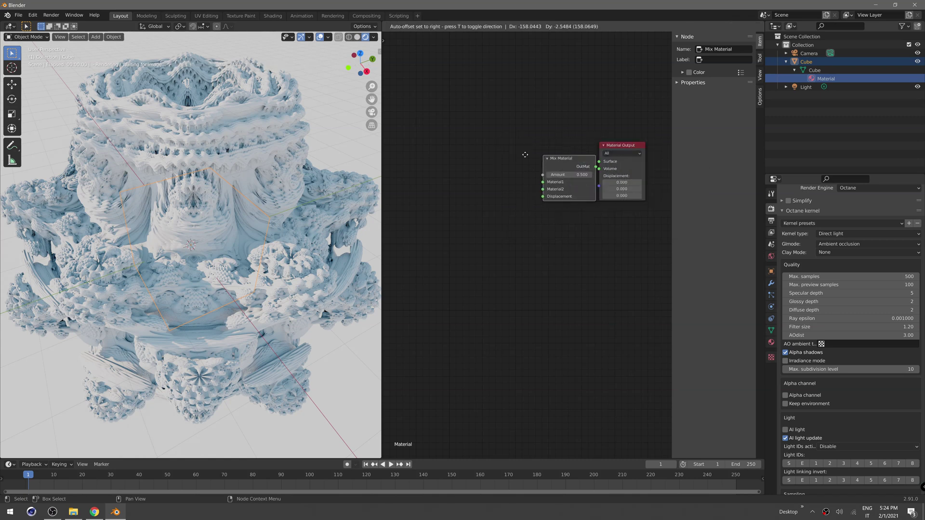
left_click(524, 153)
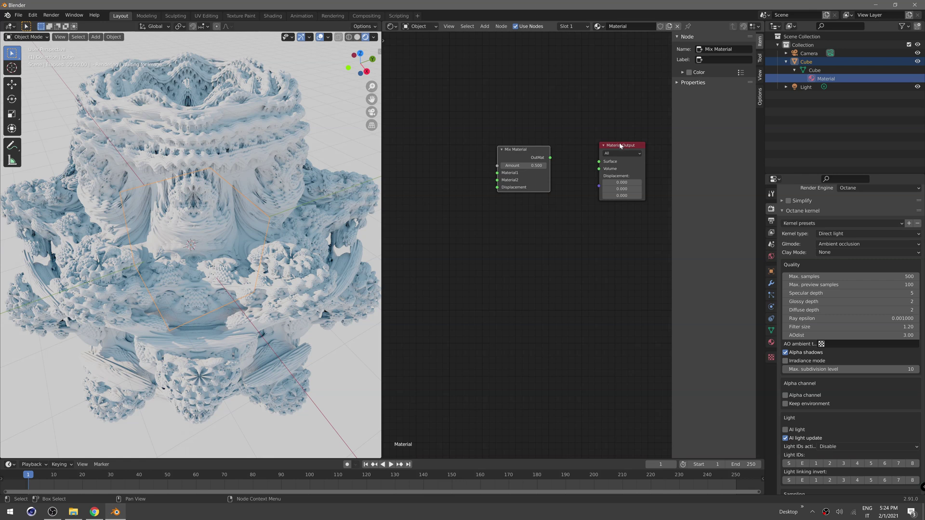
- Connect the Mix Material's output to the Surface input of the Material Output and space the two nodes apart
left_click_drag(621, 146, 619, 137)
left_click_drag(550, 158, 598, 152)
left_click_drag(511, 153, 524, 152)
middle_click_drag(481, 227, 511, 232)
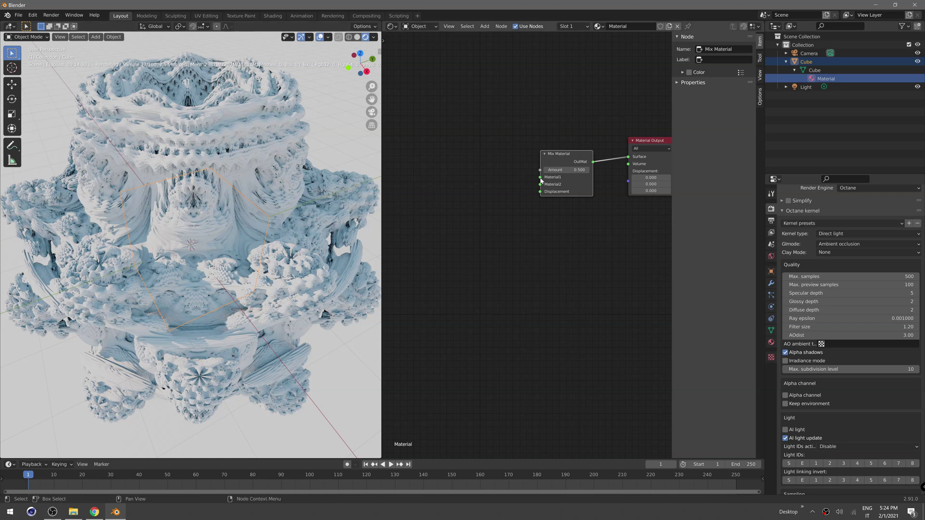
left_click_drag(557, 155, 560, 150)
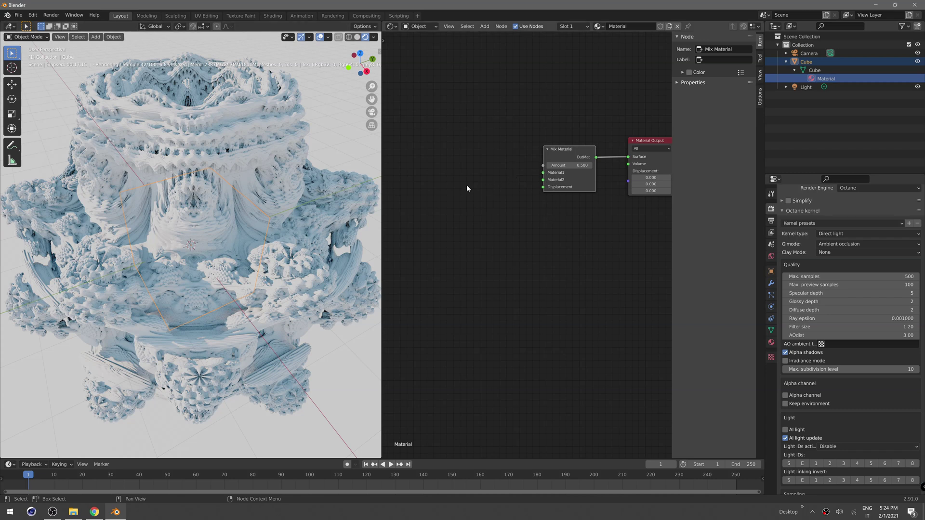
- Add an Octane Diffuse Material shader node and place it below and to the left of the Mix Material
key("F3")
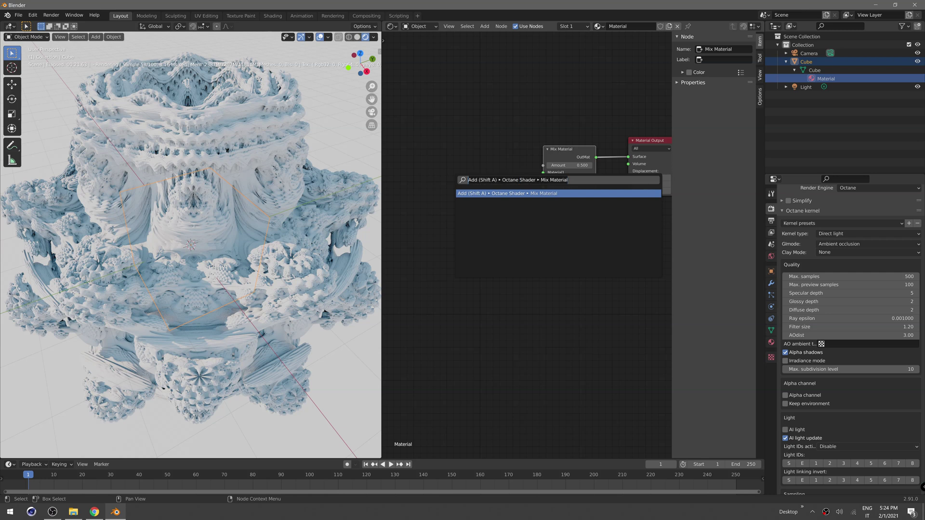
type("diffu")
key("Down")
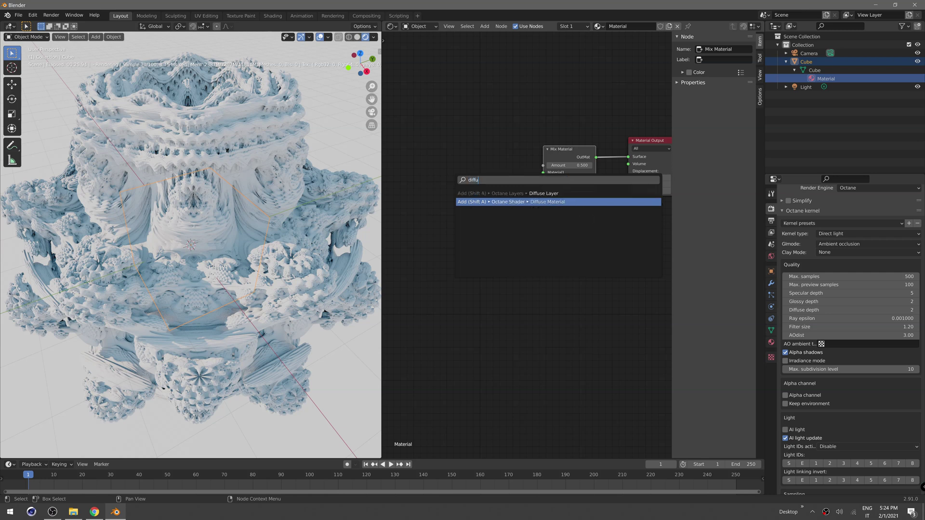
key("Up")
key("Down")
key("Up")
key("Down")
key("Return")
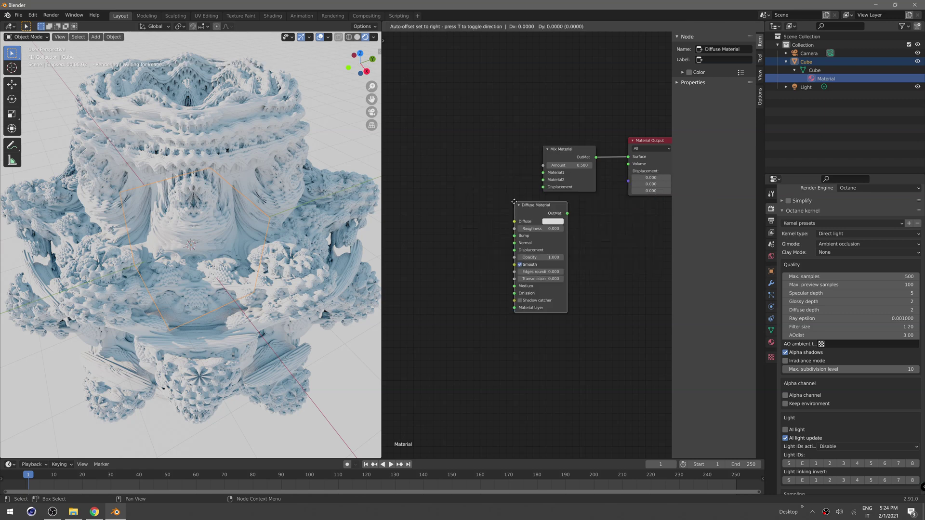
left_click(472, 263)
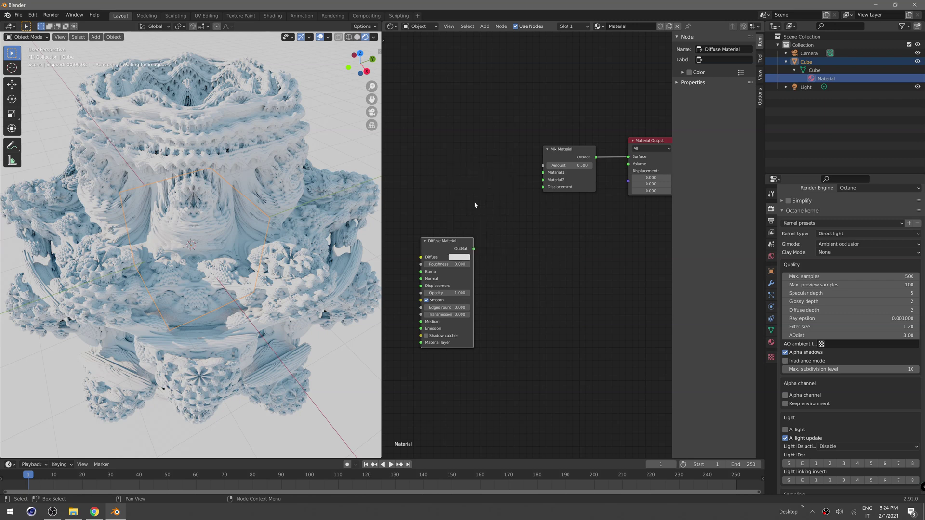
- Set the Diffuse Material's diffuse colour to saturated red and shift the node slightly lower
left_click(452, 259)
left_click(475, 210)
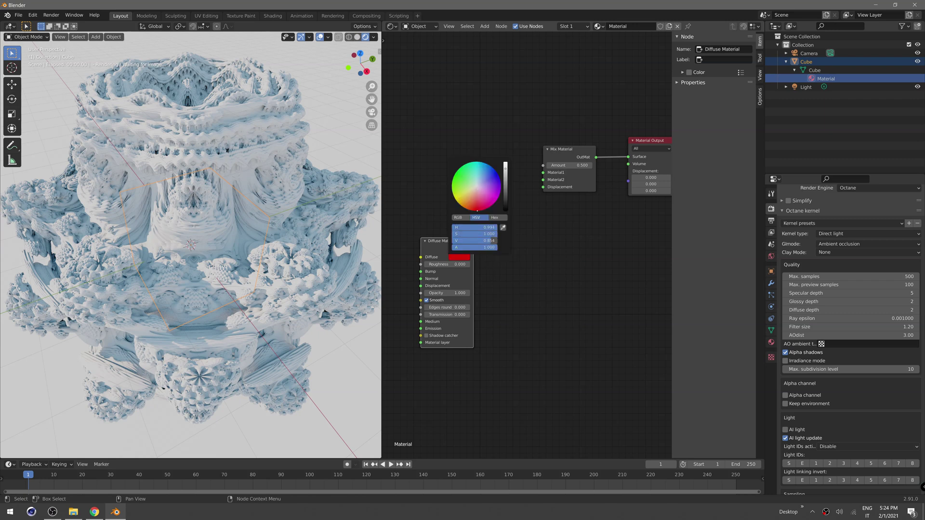
left_click(516, 291)
left_click_drag(445, 244, 475, 277)
- Add a second Diffuse Material node above the red one and set its diffuse colour to blue
key("F3")
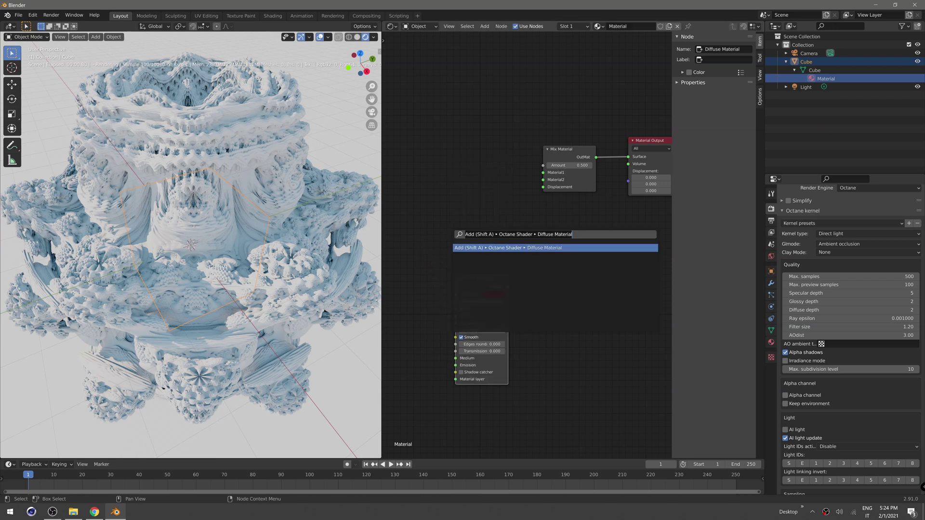
key("Return")
left_click(467, 131)
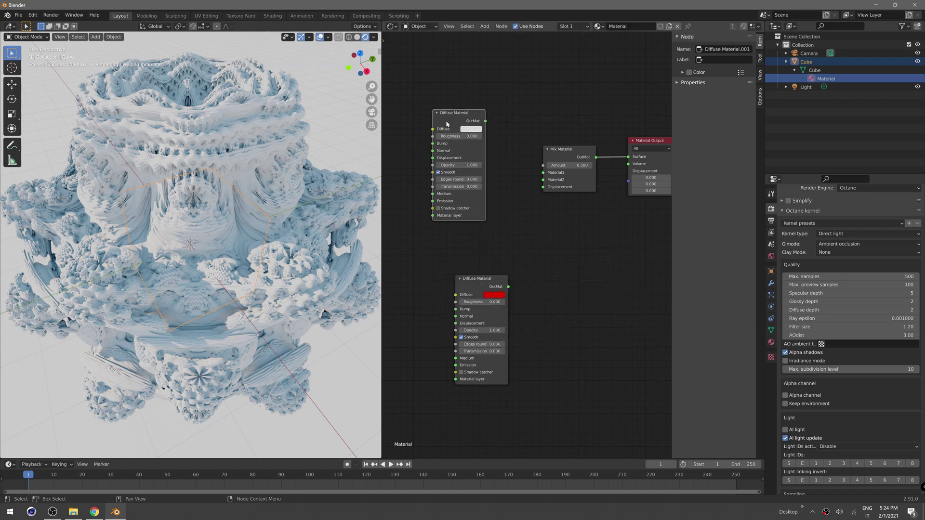
left_click(471, 130)
left_click_drag(492, 56, 512, 50)
left_click_drag(435, 124, 427, 141)
- Connect the red Diffuse Material to Material2 and the blue one to Material1 of the Mix Material
left_click_drag(467, 291, 442, 302)
left_click_drag(585, 153, 588, 150)
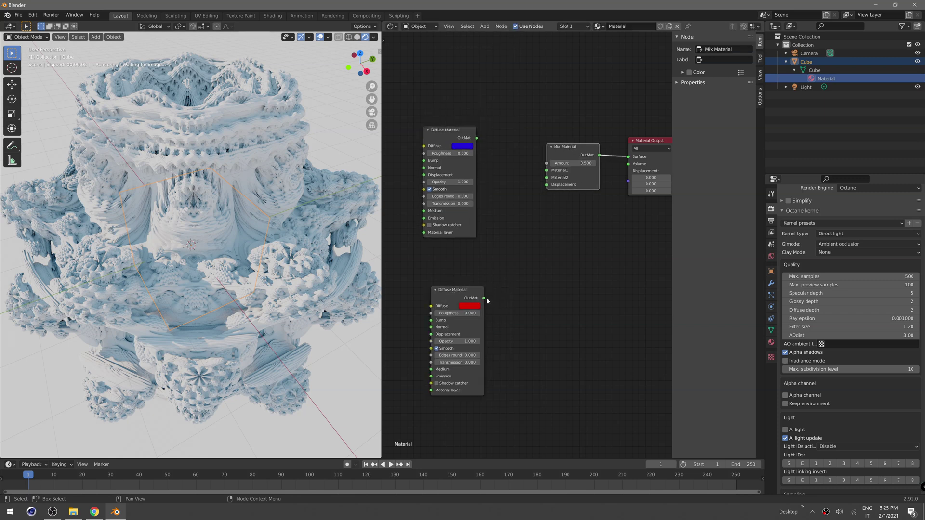
left_click_drag(483, 298, 547, 177)
left_click_drag(477, 138, 547, 170)
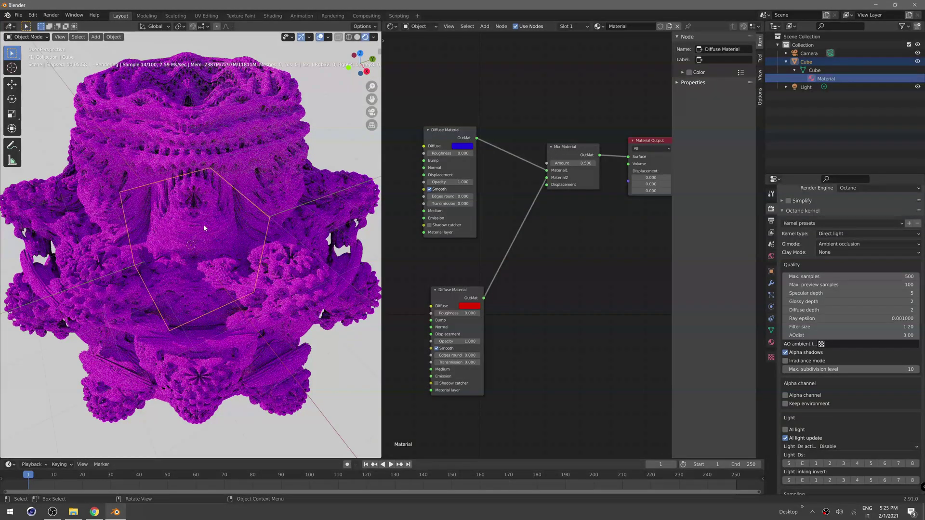
- Compare the two colours on the fractal by setting the Mix Material's amount first to 1 and then to 0
left_click(581, 164)
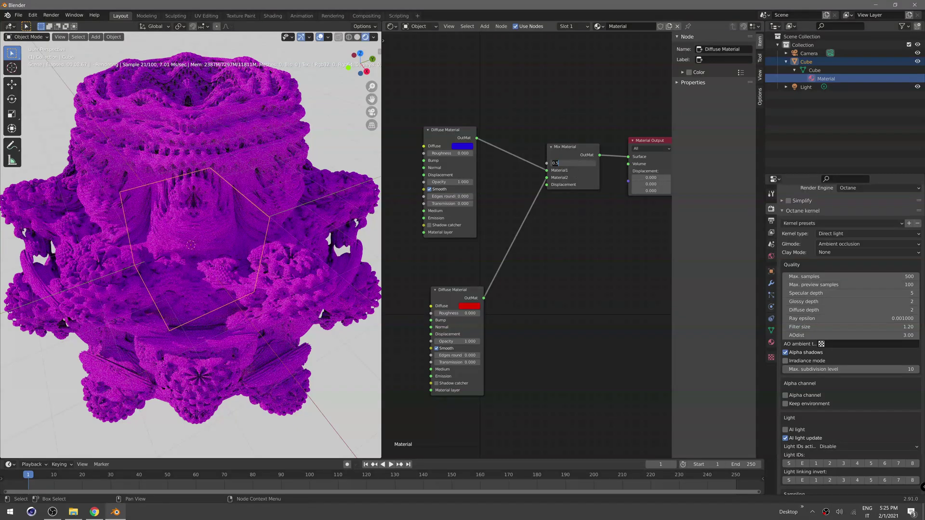
type("1")
key("Return")
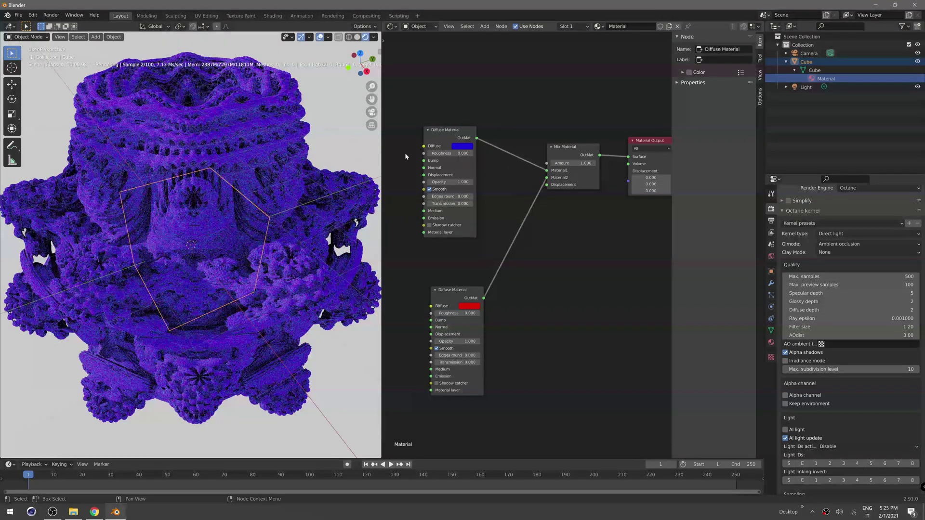
key("shift+d")
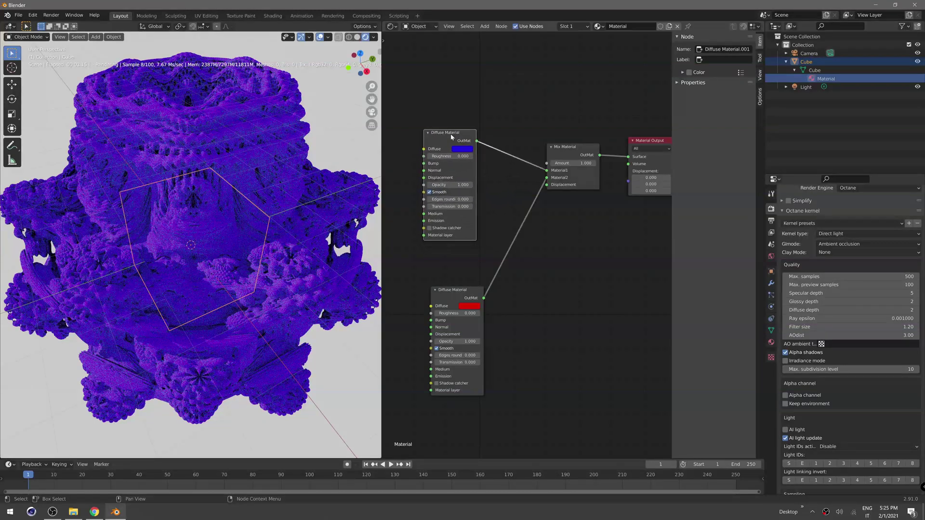
left_click(450, 135)
left_click(579, 163)
type("0")
key("Return")
- Move both Diffuse Material nodes lower, stacking the blue one above the red one to free space above them
left_click_drag(461, 294, 470, 327)
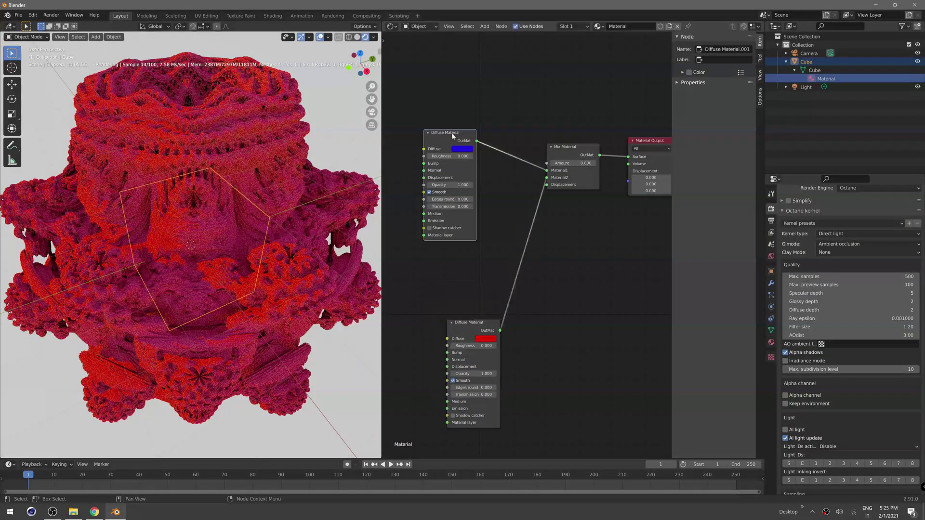
left_click_drag(459, 180, 479, 257)
left_click(427, 140)
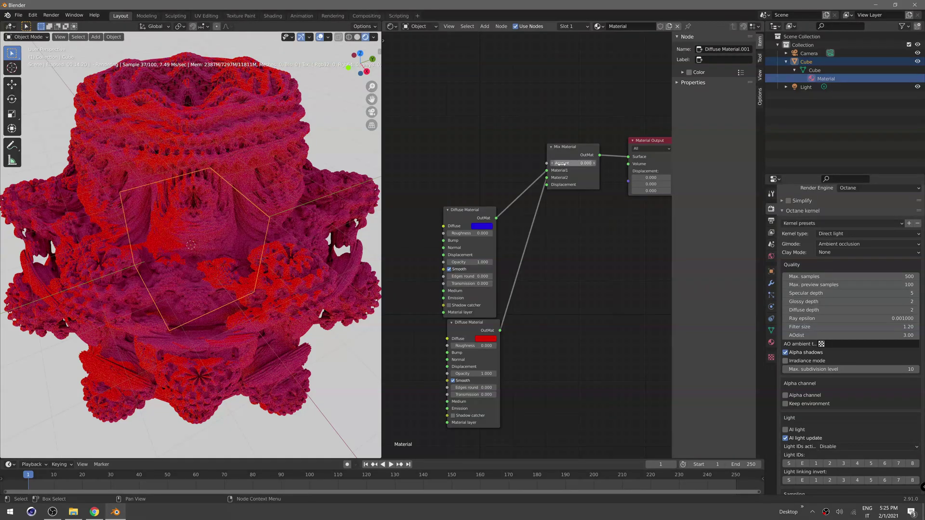
- Add an OSL Tex node above the diffuse materials and connect its output to the Mix Material's Amount input
key("F3")
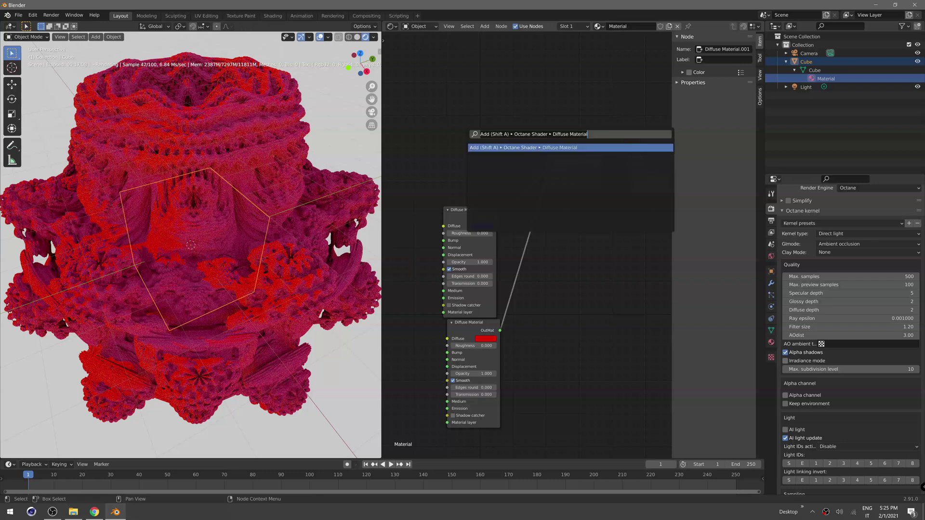
double_click(522, 134)
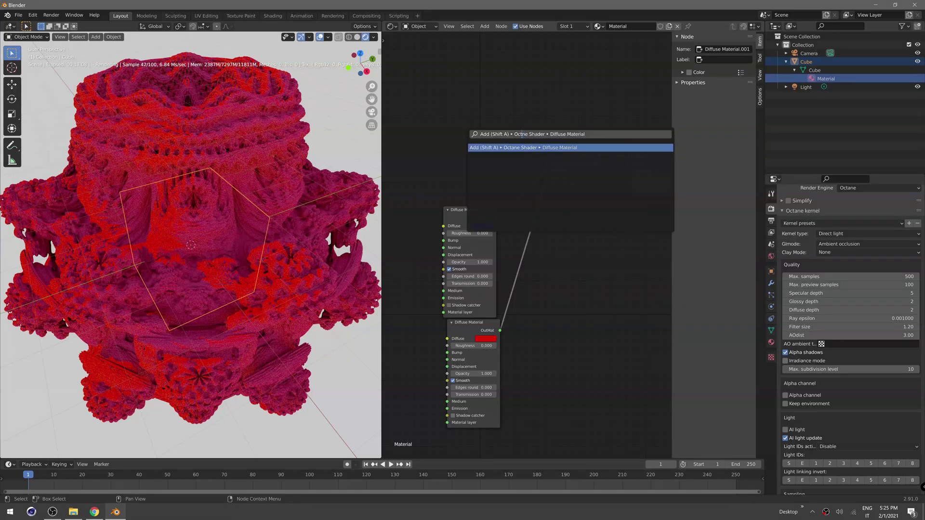
key("ctrl+a")
key("BackSpace")
type("osl")
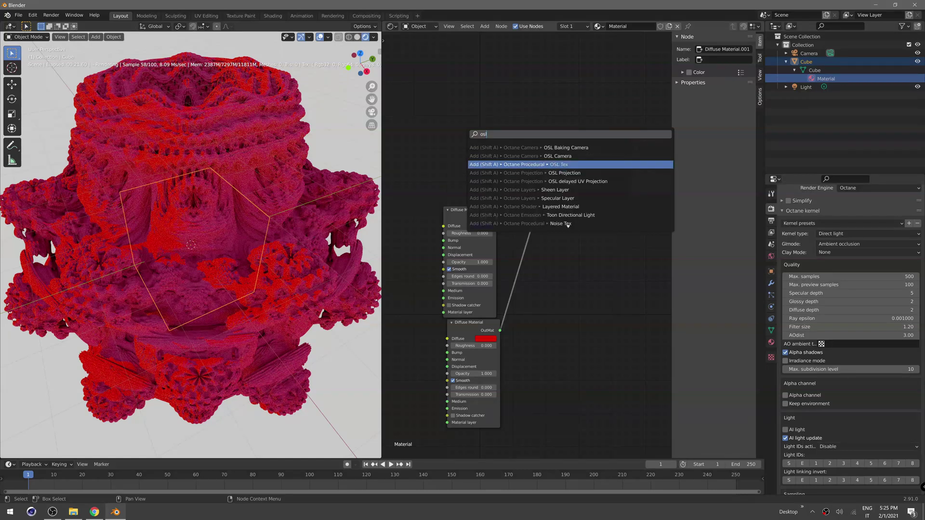
left_click(559, 165)
left_click(454, 90)
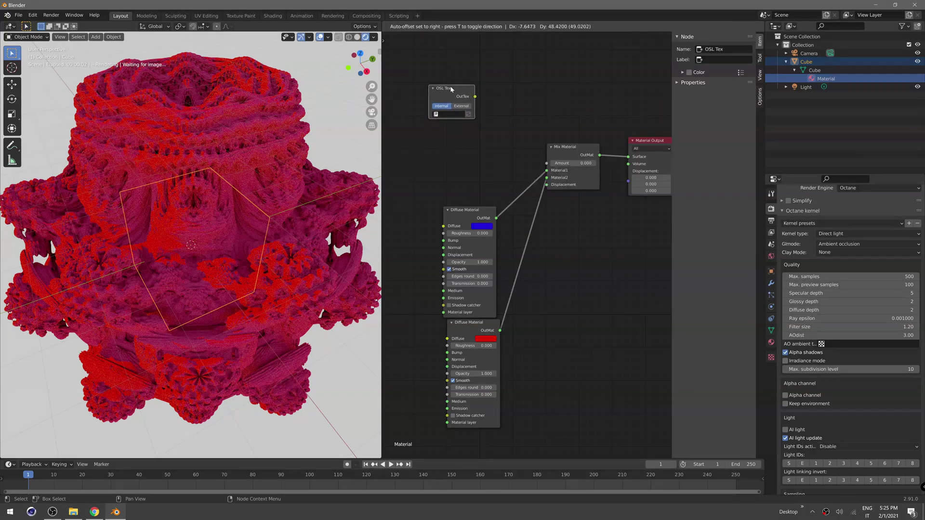
left_click_drag(475, 96, 547, 166)
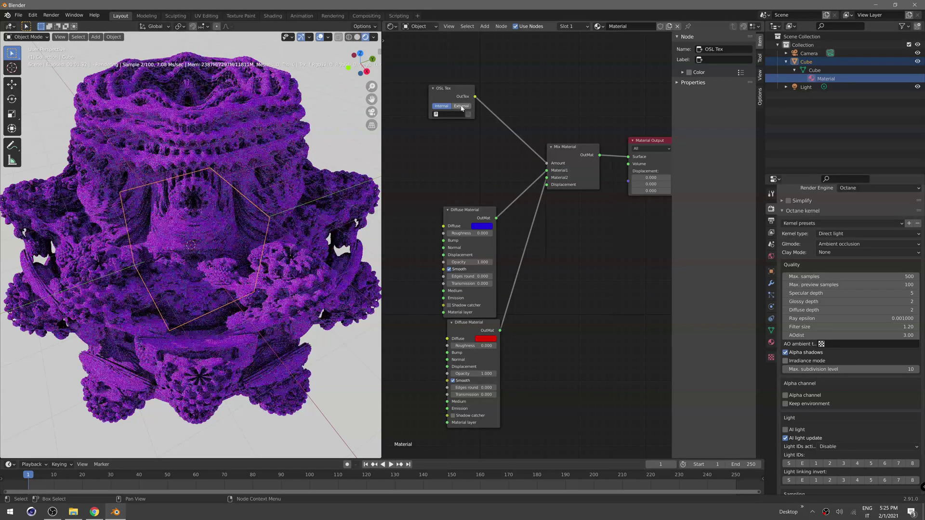
- Switch the OSL Tex node to an external script and load Gradient.txt from the Formulas folder
left_click(465, 106)
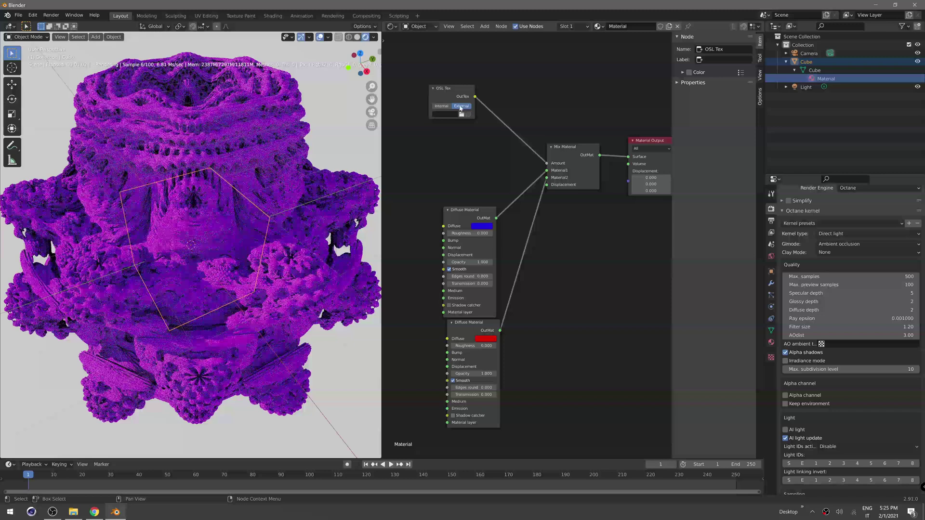
left_click(461, 115)
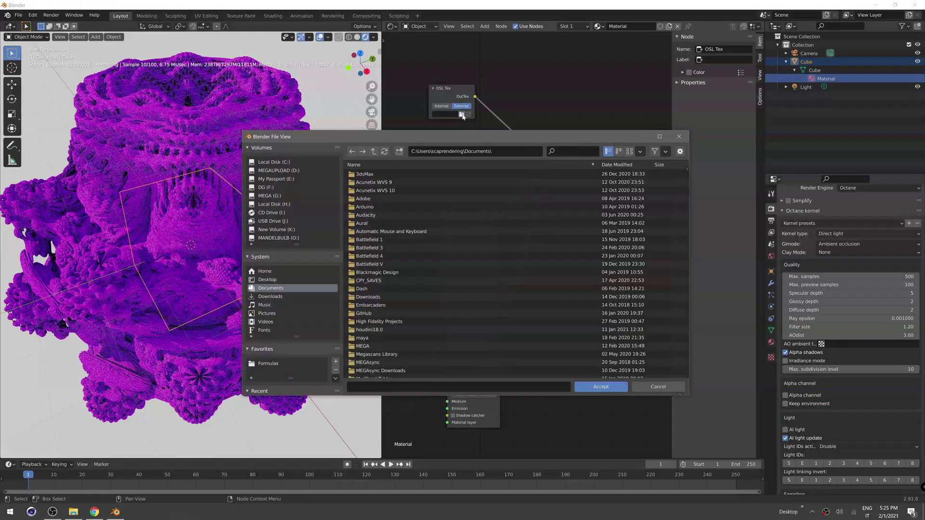
left_click(275, 363)
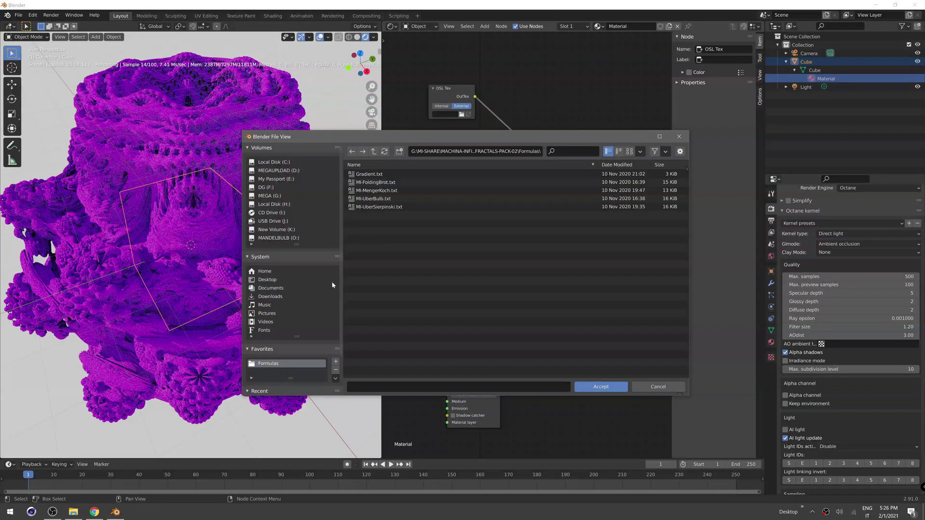
left_click(373, 174)
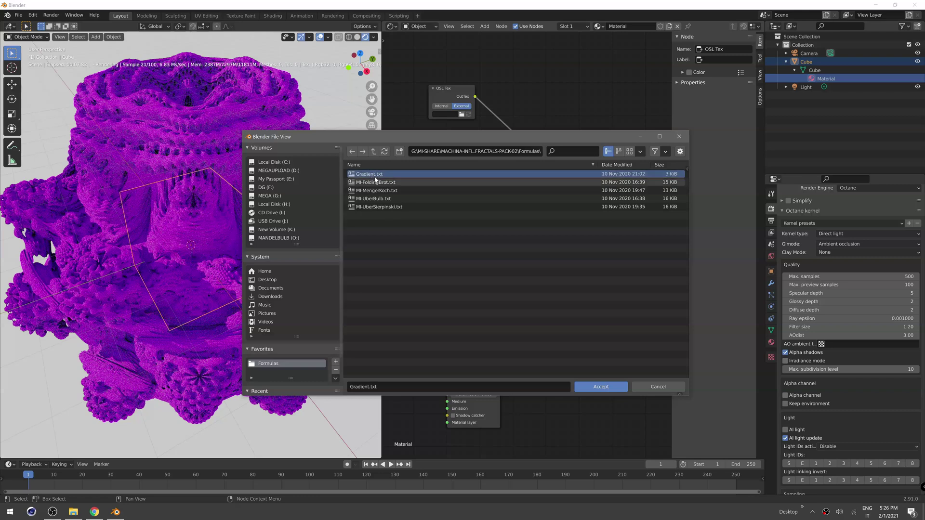
left_click(603, 386)
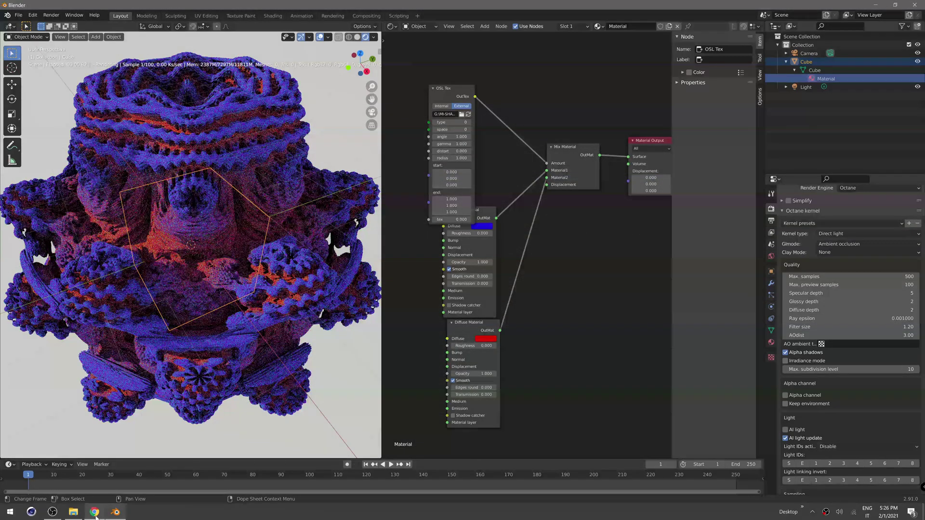
- Look over the Octane Vectron fractal pack page in the browser and return to Blender
left_click(94, 512)
scroll(466, 249, "up", 10)
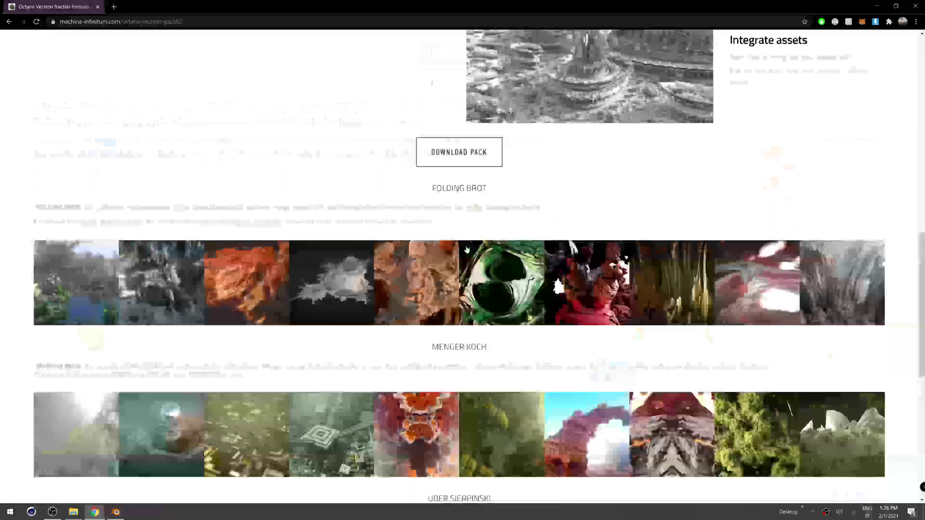
scroll(466, 249, "up", 6)
key("alt+Tab")
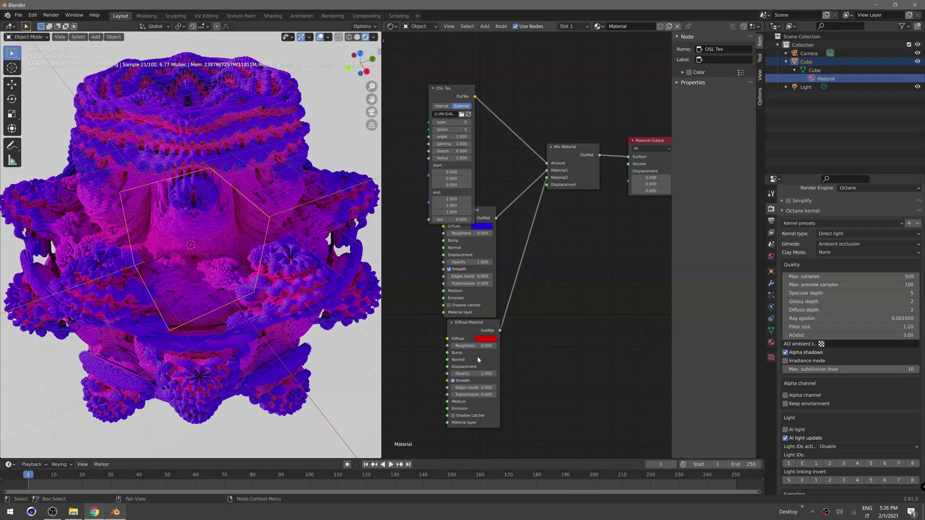
- Space out the OSL Tex, blue Diffuse Material and red Diffuse Material nodes in a vertical column without overlap
left_click_drag(468, 322, 464, 347)
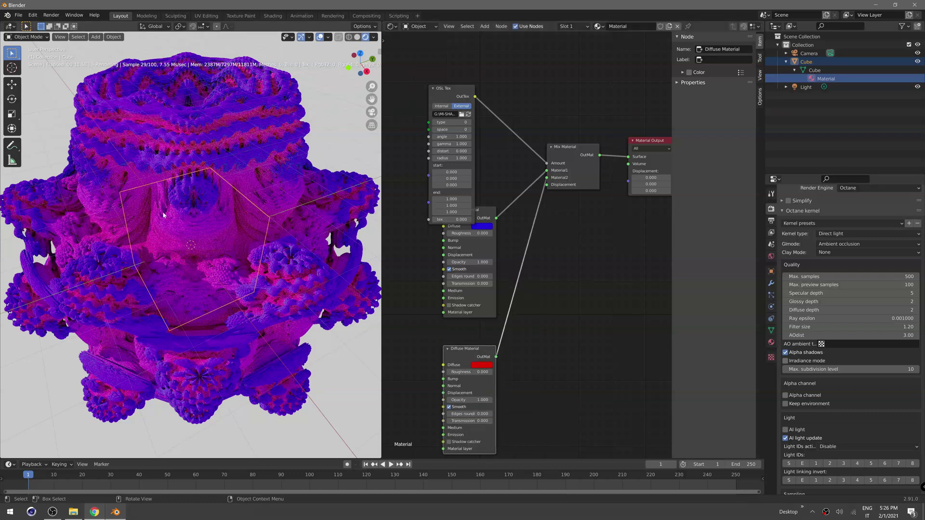
middle_click_drag(178, 243, 207, 237)
left_click_drag(449, 98, 441, 47)
left_click_drag(467, 210, 456, 204)
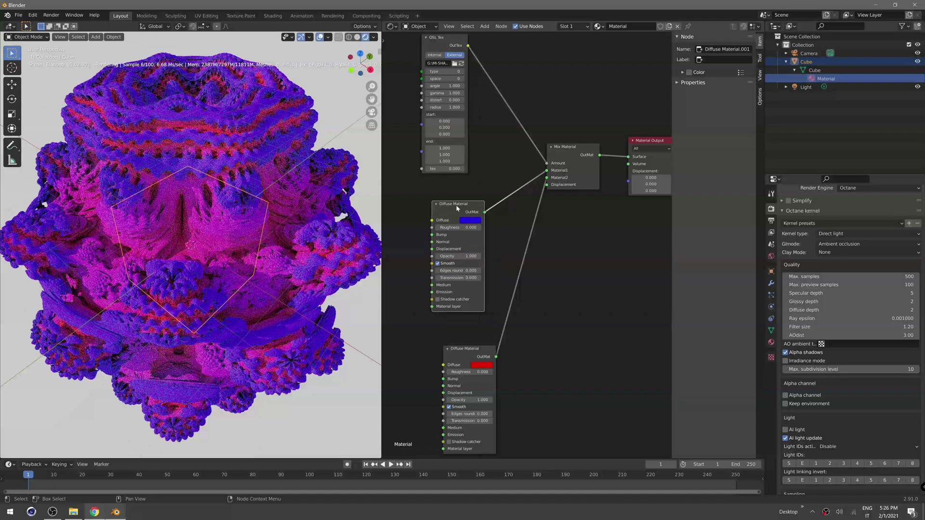
left_click(472, 349)
left_click_drag(472, 348, 458, 337)
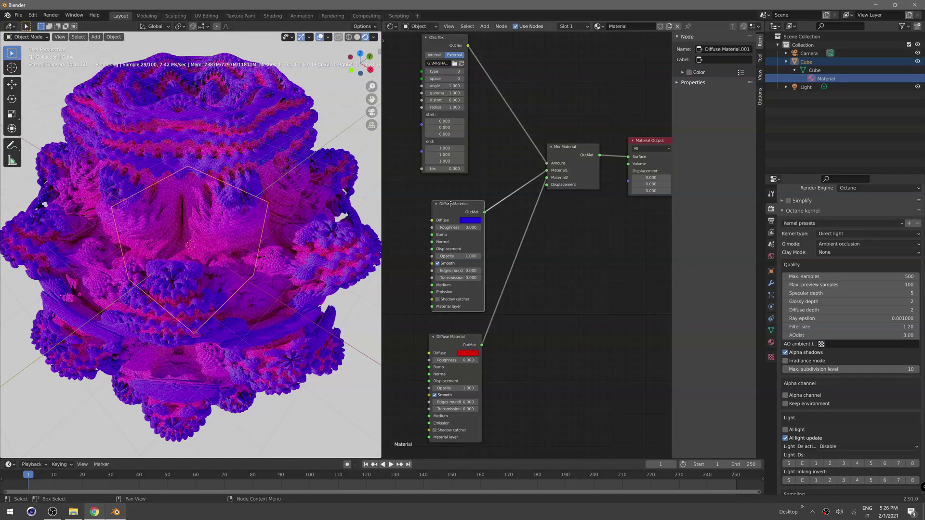
left_click_drag(485, 211, 477, 209)
- Change the red Diffuse Material's colour to white and move its node beneath the Mix Material
left_click(468, 354)
left_click(466, 354)
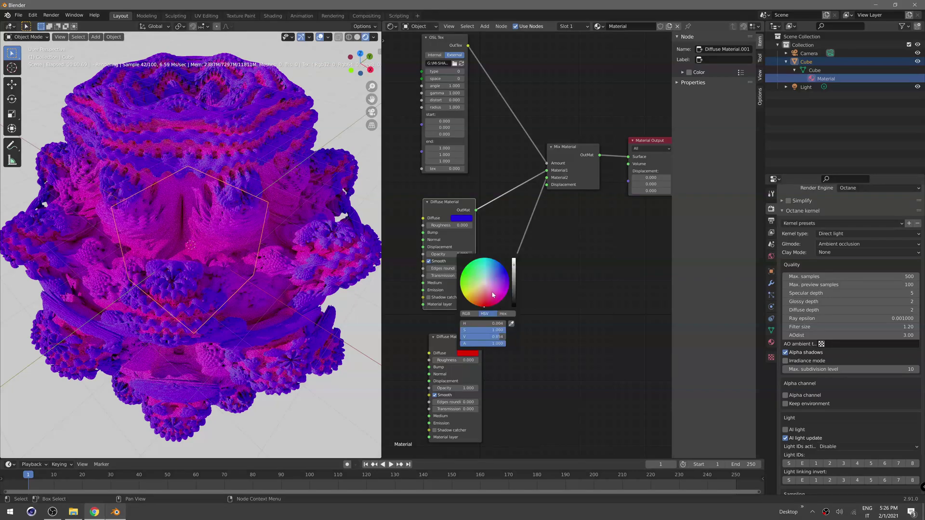
left_click(487, 286)
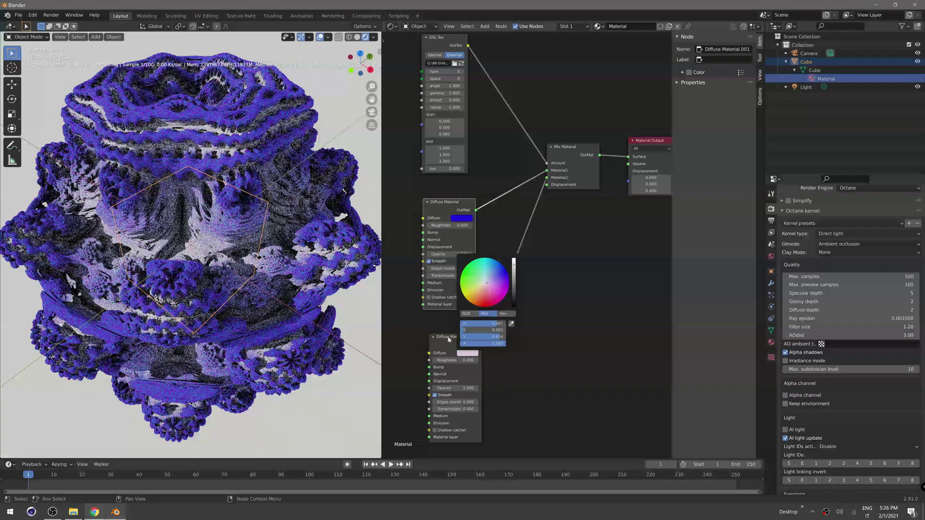
left_click_drag(456, 340, 561, 345)
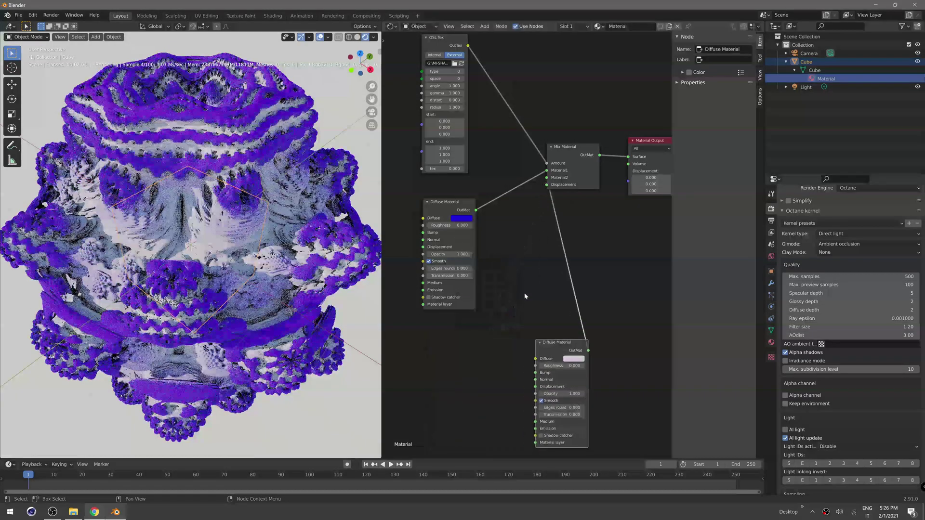
left_click(574, 358)
left_click(592, 288)
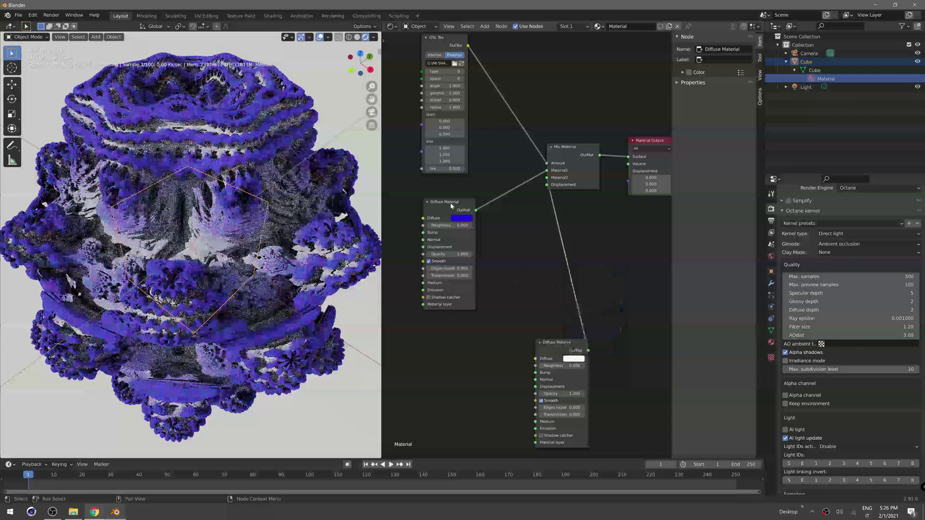
- Delete the blue Diffuse Material node
left_click_drag(448, 208, 446, 232)
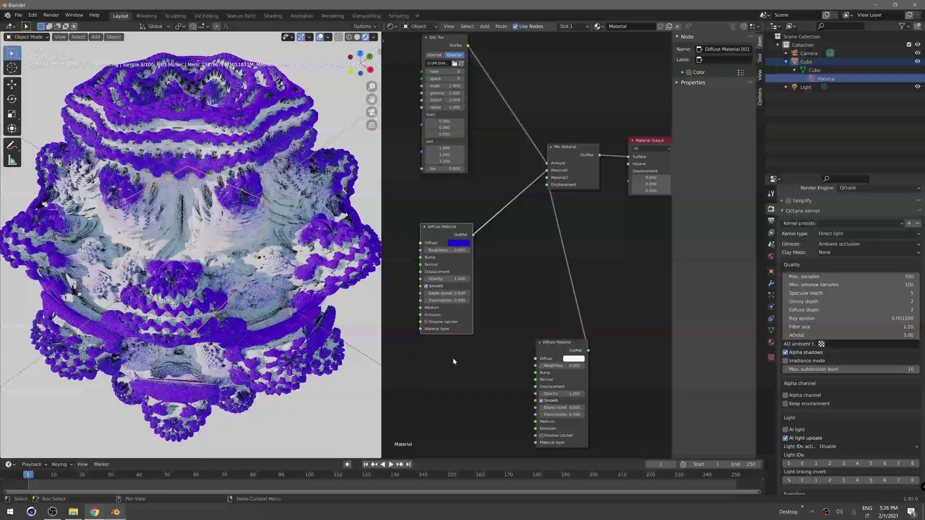
key("x")
middle_click_drag(463, 255, 483, 274)
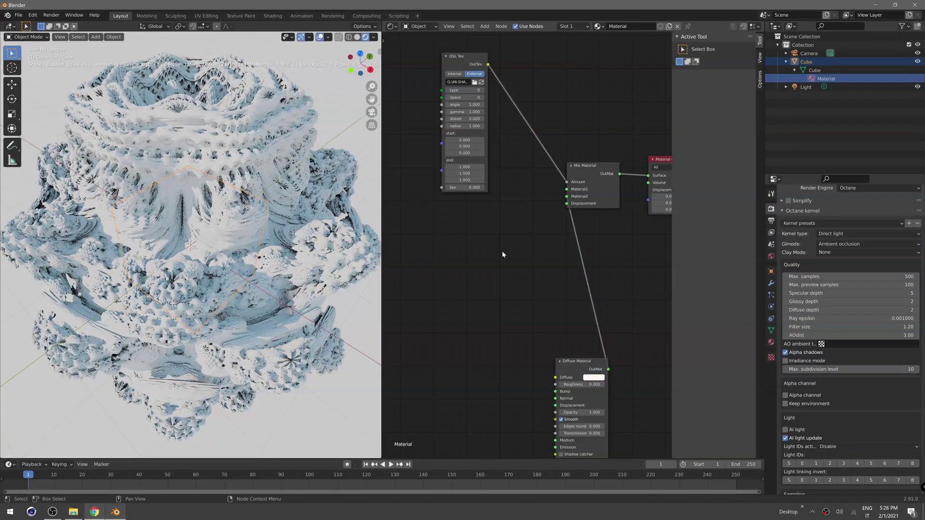
- Add a Metal Material node below the OSL Tex and connect its output to the Mix Material's Material1 input
key("F3")
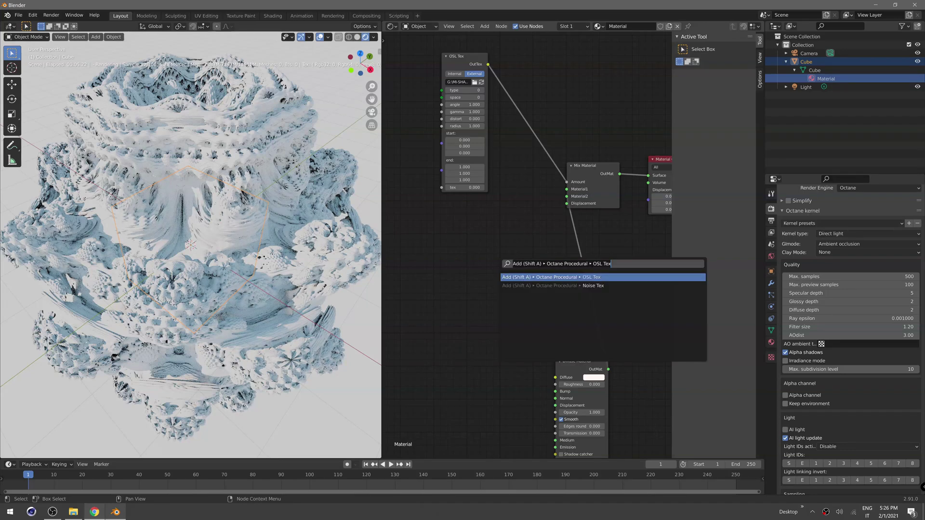
type("matalli")
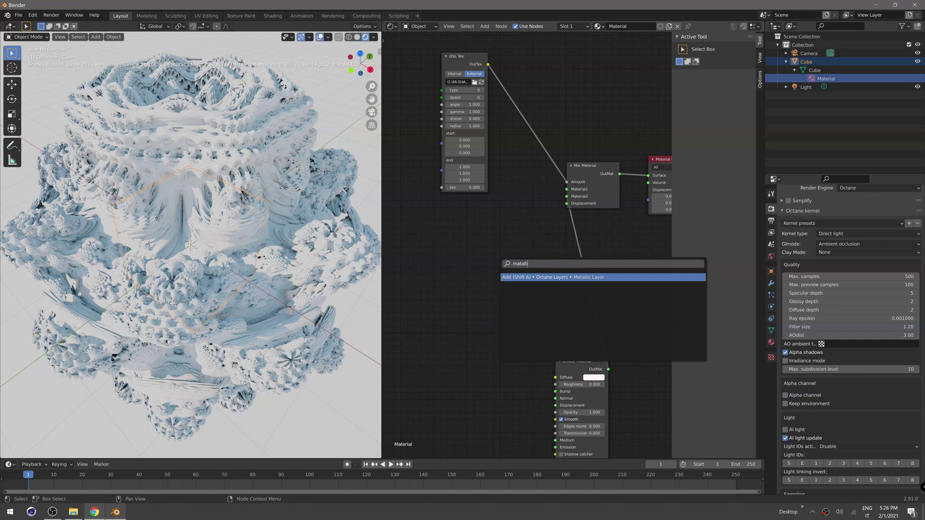
key("BackSpace")
key("BackSpace")
left_click(578, 277)
left_click(458, 232)
left_click_drag(457, 232, 566, 192)
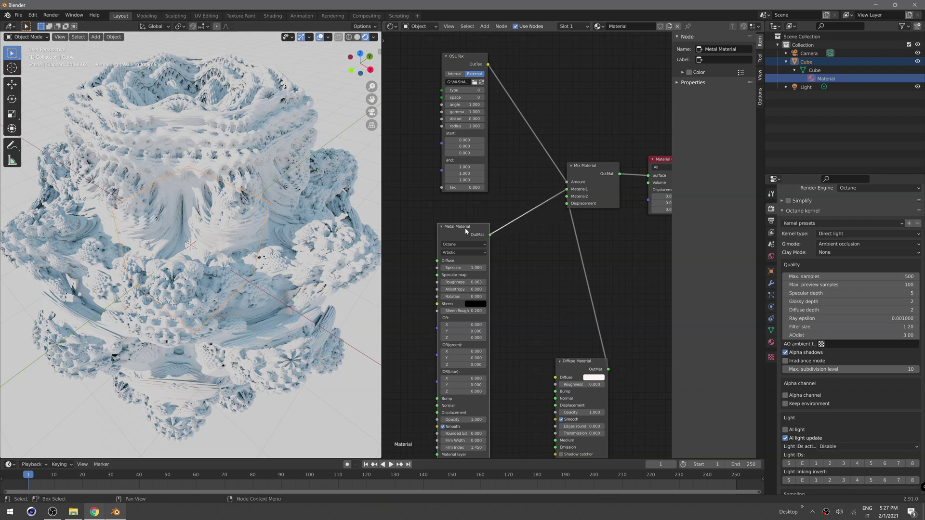
left_click_drag(464, 232, 493, 218)
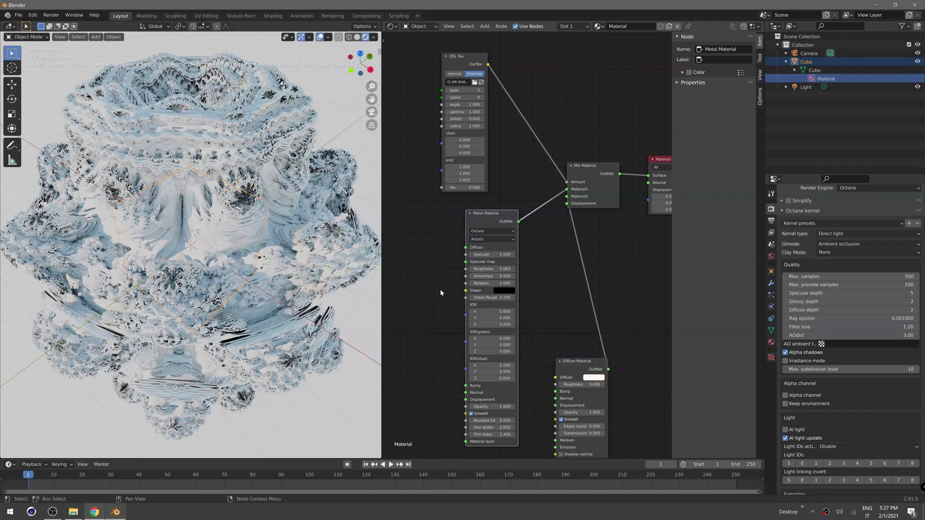
- Add an RGBSpectrum Tex node beside the Metal Material and set its colour to a golden yellow
middle_click_drag(433, 273, 516, 253)
scroll(460, 267, "up", 3)
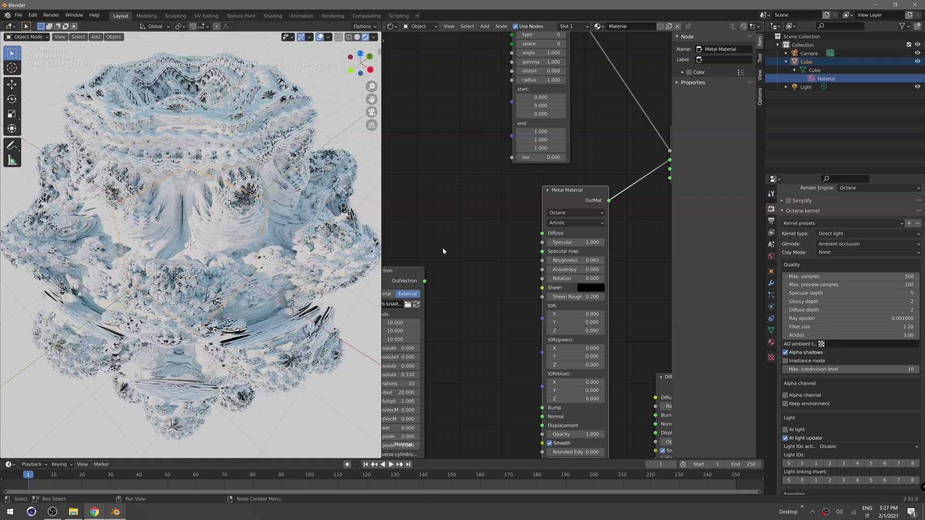
middle_click_drag(493, 268, 488, 270)
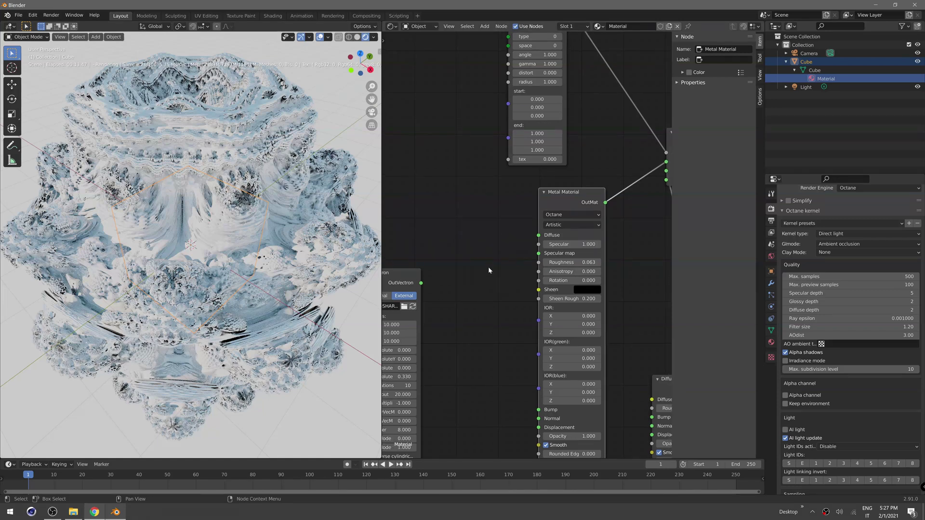
key("F3")
type("rgn")
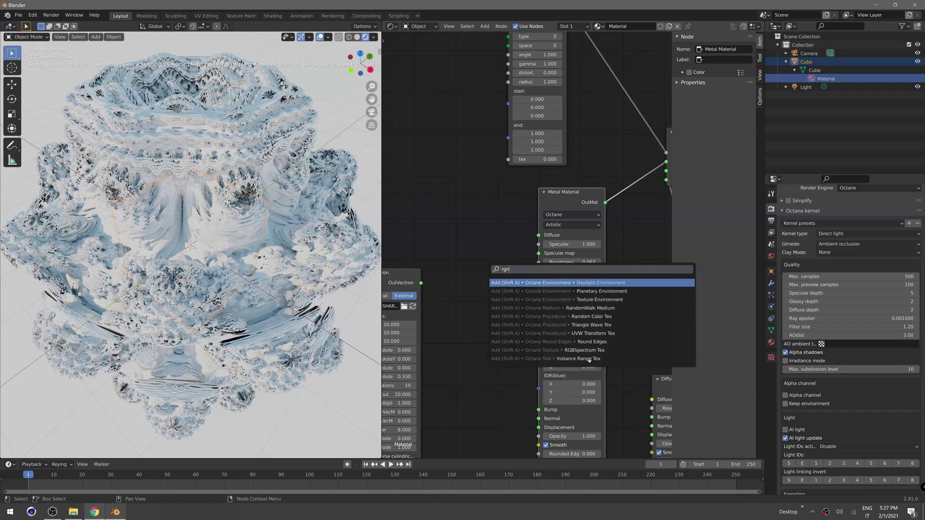
key("BackSpace")
type("b")
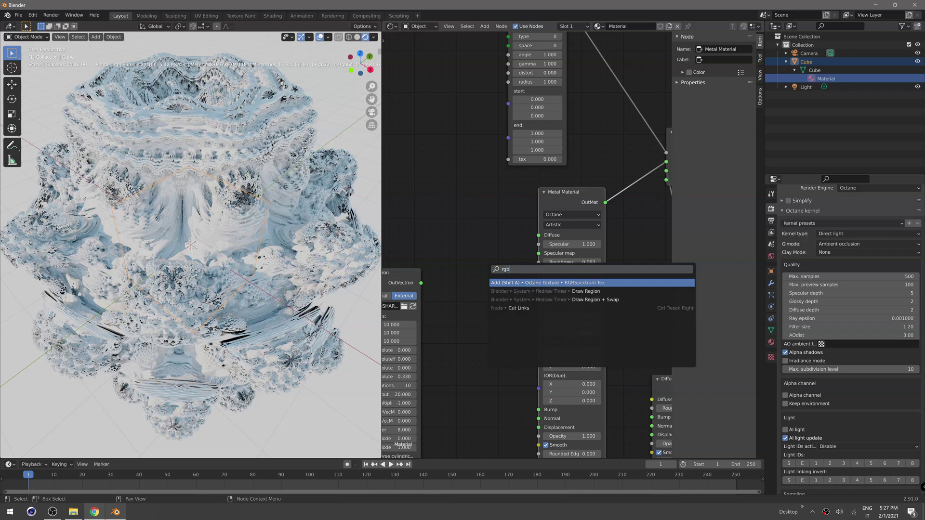
key("Return")
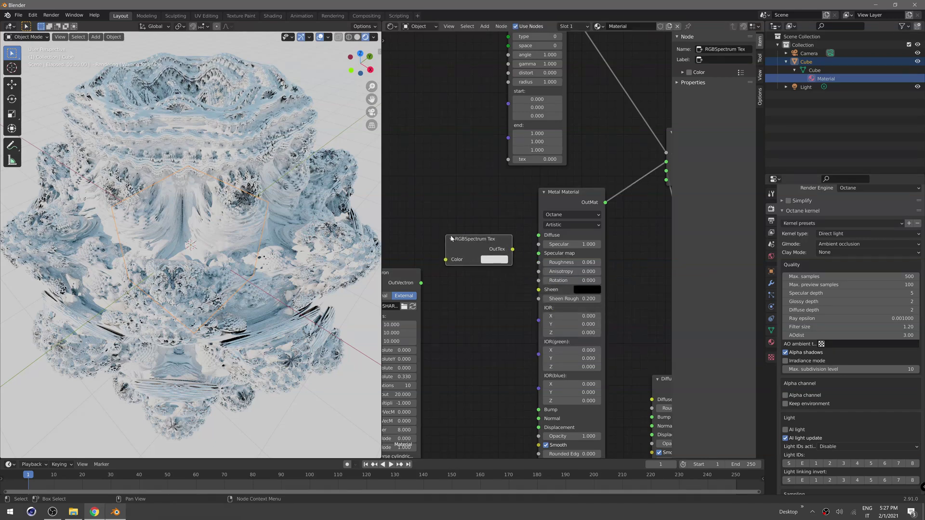
left_click(493, 260)
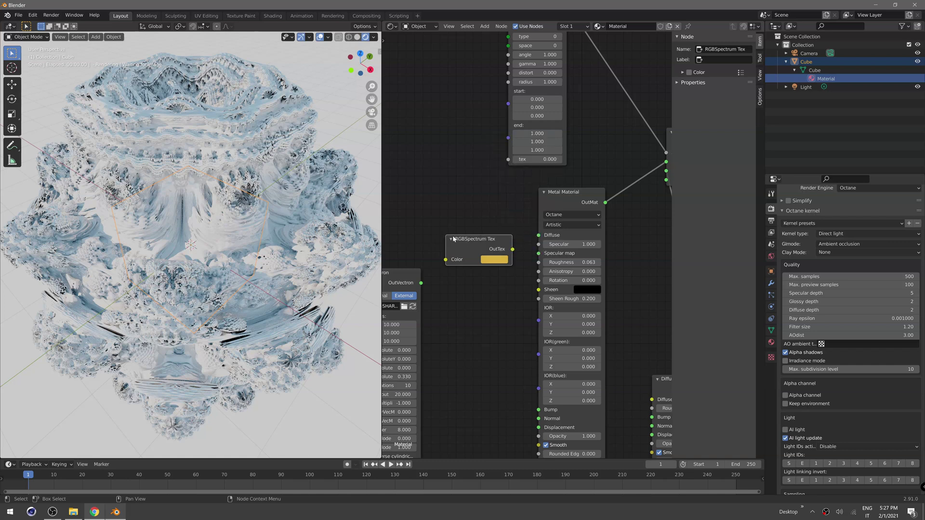
- Connect the RGBSpectrum Tex output to both the Specular and Specular map inputs of the Metal Material
left_click_drag(468, 243, 537, 249)
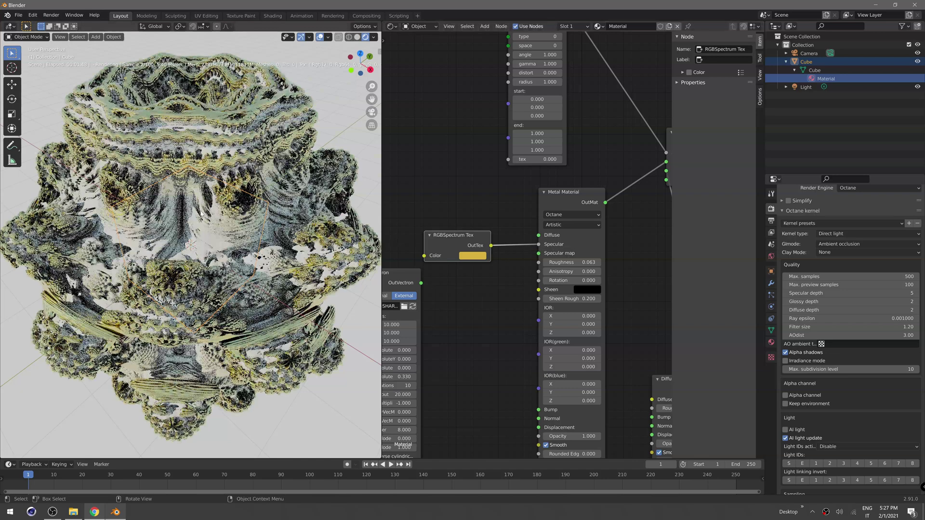
middle_click_drag(235, 264, 183, 189)
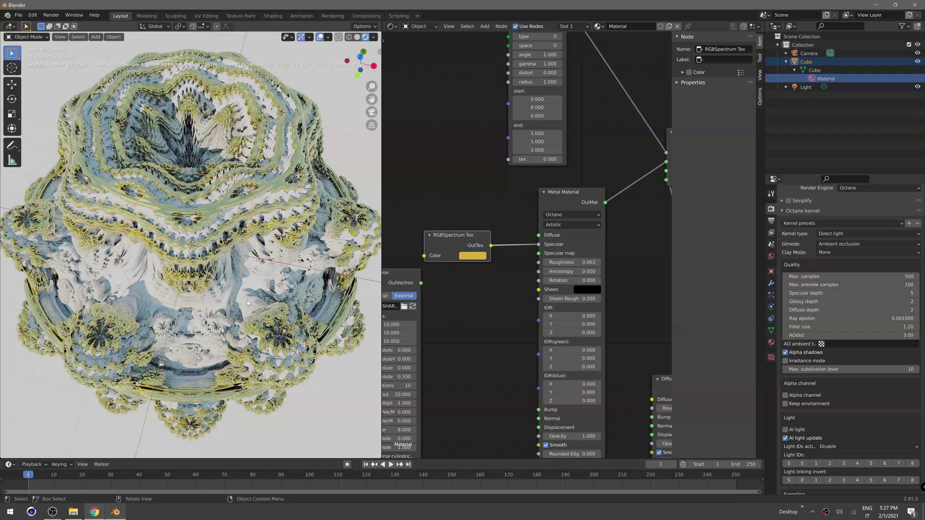
middle_click_drag(253, 290, 266, 282)
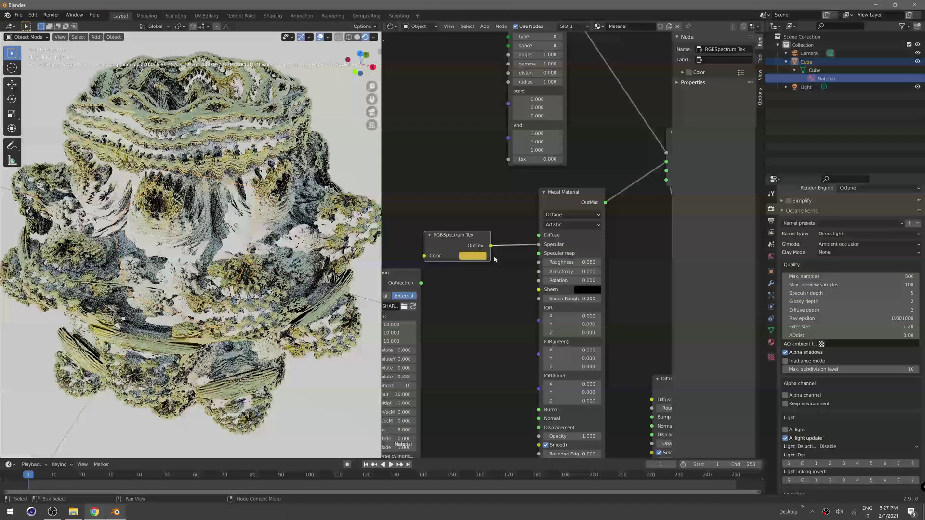
left_click_drag(491, 245, 542, 257)
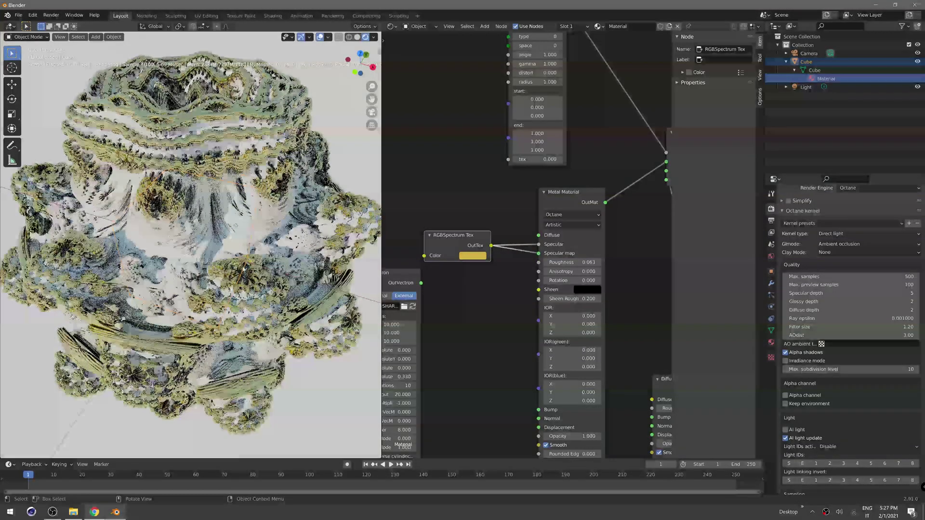
scroll(263, 260, "down", 5)
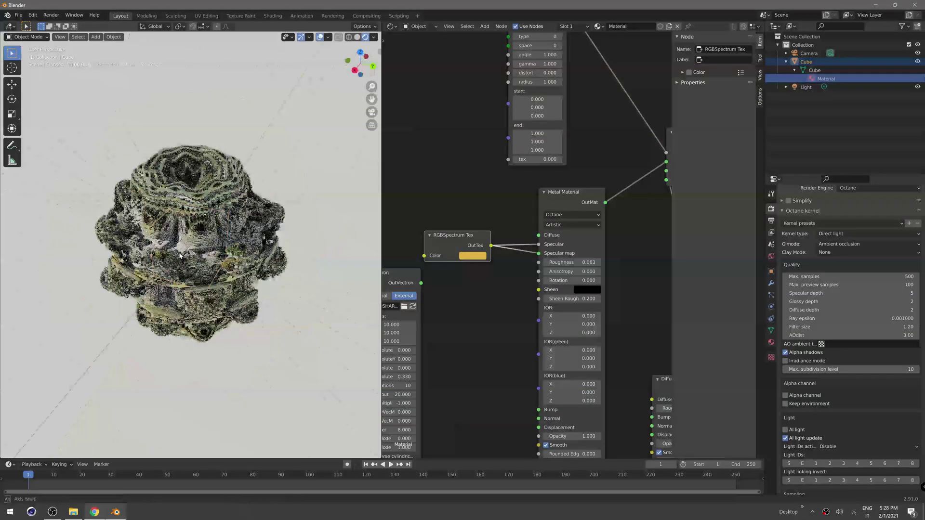
scroll(229, 258, "up", 4)
- Move the Vectron node slightly closer to the Metal Material, try its Power at 5, and settle on 2
middle_click_drag(444, 300, 510, 183)
middle_click_drag(515, 266, 513, 174)
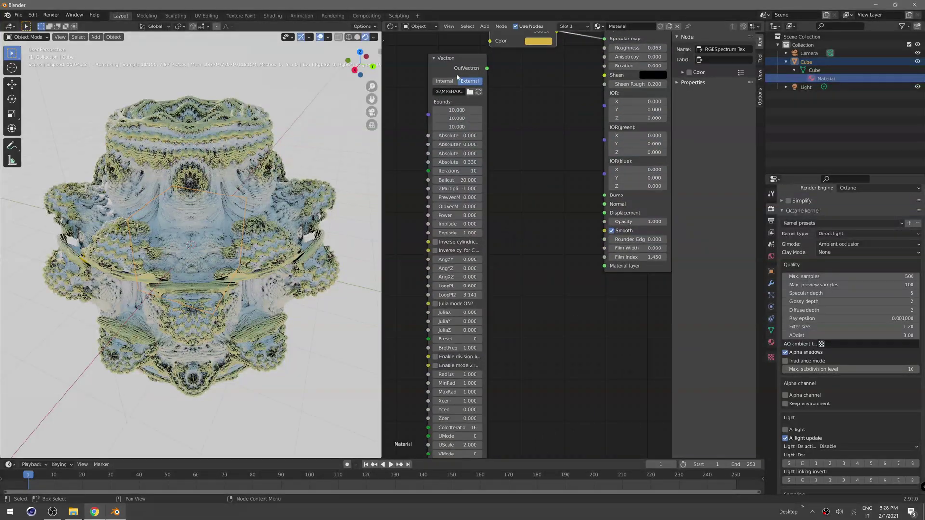
left_click_drag(452, 69, 471, 61)
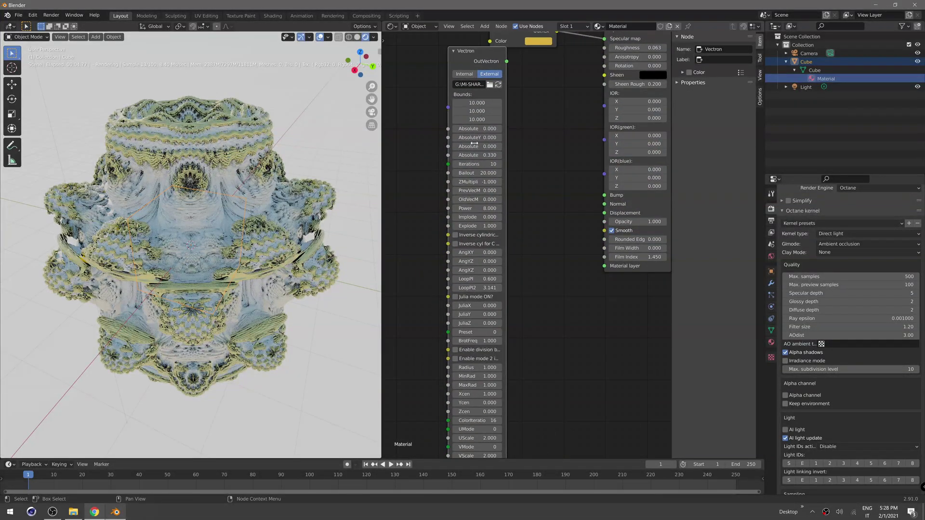
left_click(472, 208)
type("5")
key("Return")
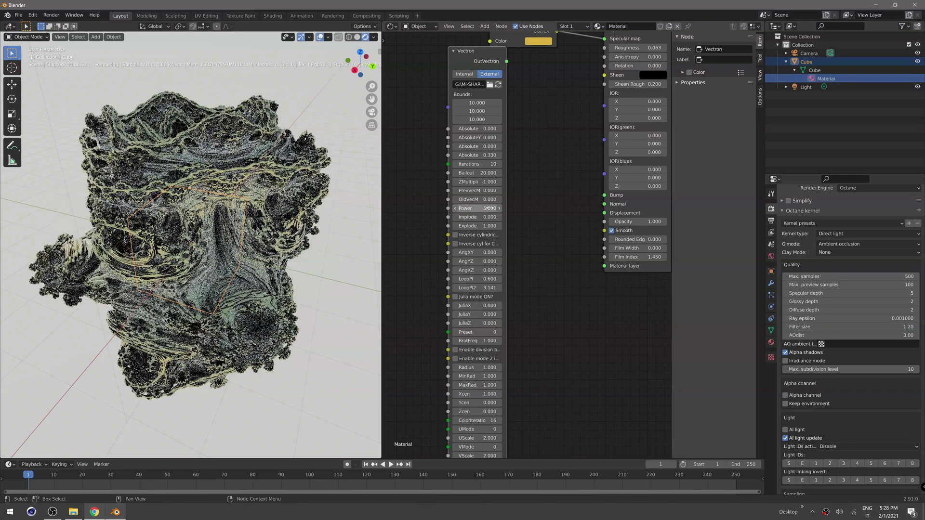
left_click_drag(490, 206, 487, 207)
middle_click_drag(285, 231, 171, 241)
middle_click_drag(222, 218, 225, 252)
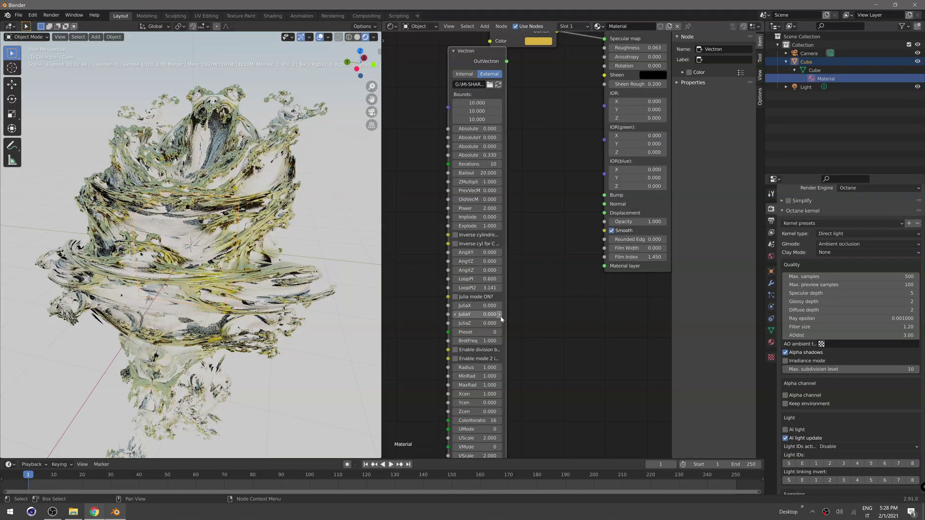
- Set the Vectron node's Power to 8
double_click(477, 208)
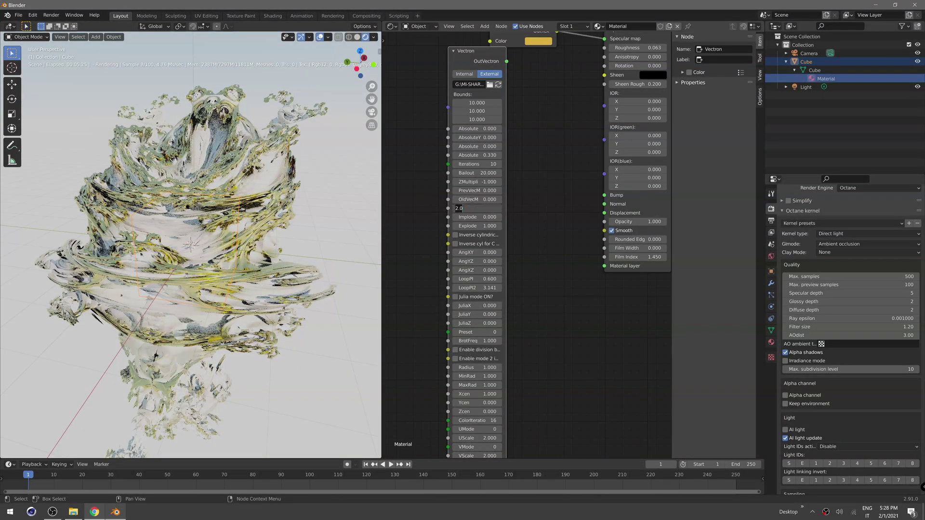
type("8")
key("Return")
middle_click_drag(534, 392, 537, 337)
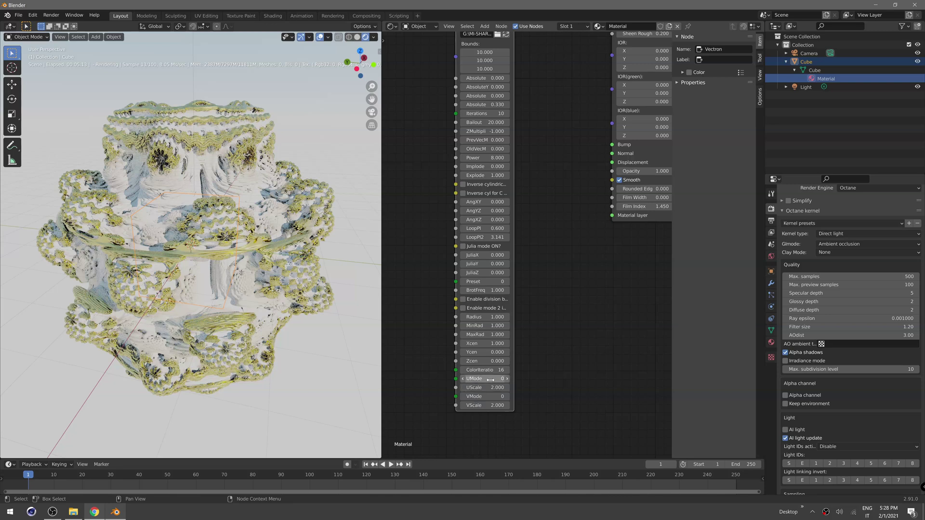
- Try the Vectron node's UMode at 1 and return it to 0
scroll(554, 394, "up", 5)
middle_click_drag(554, 394, 582, 292)
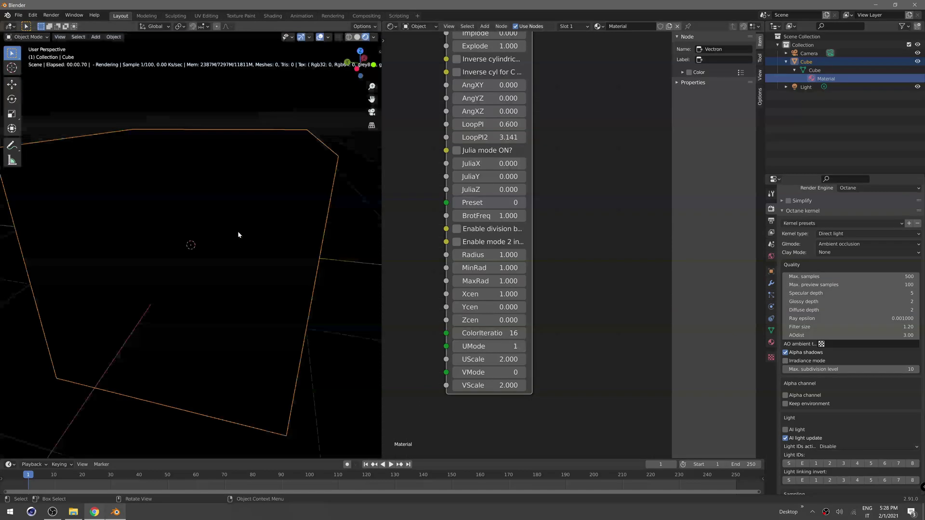
scroll(248, 232, "down", 2)
scroll(246, 227, "down", 3)
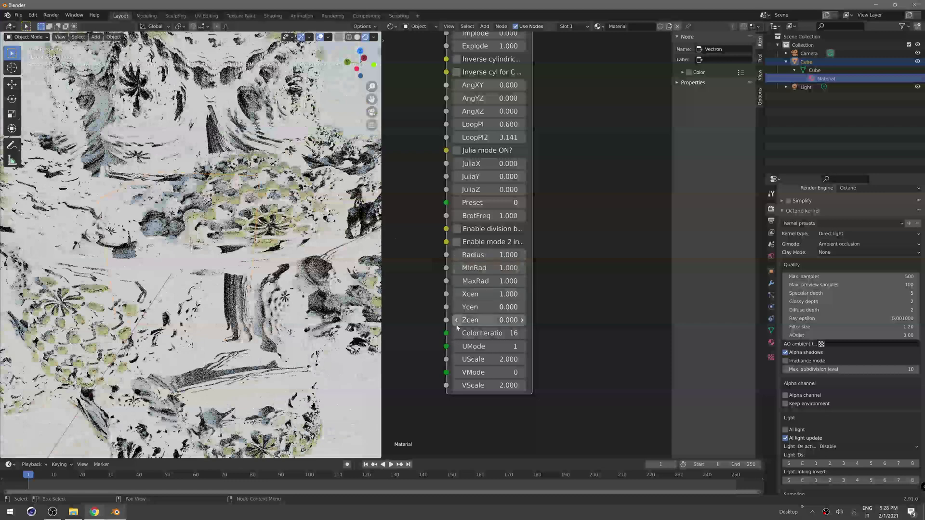
left_click(456, 346)
- Try the Vectron node's UScale at 0.5, and raise it to 2.9
mouse_move(491, 365)
left_mouse_down()
mouse_move(462, 365)
mouse_move(474, 365)
left_mouse_up()
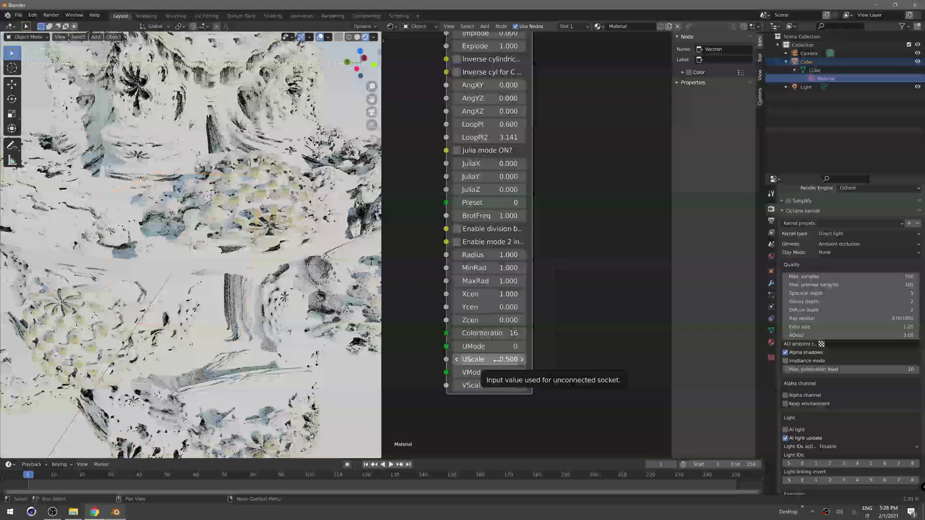
double_click(491, 359)
type("2.9")
key("Return")
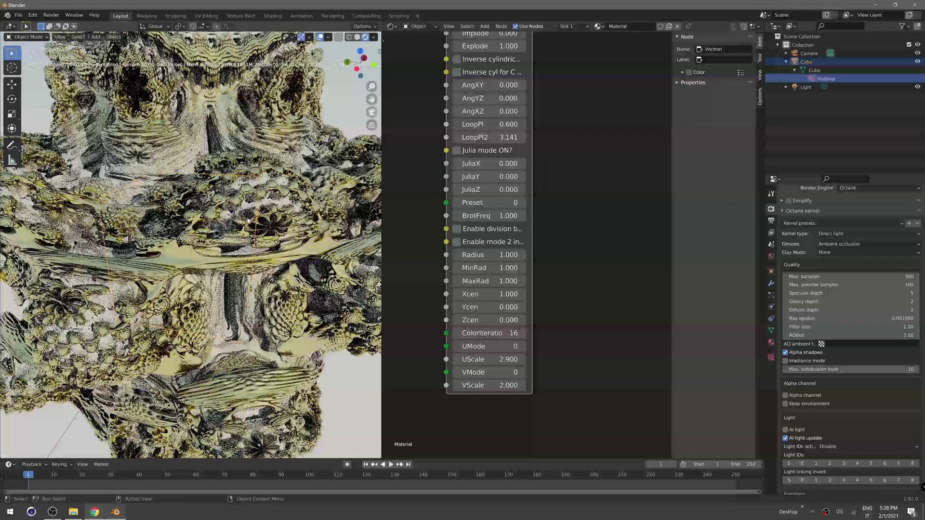
scroll(236, 193, "down", 5)
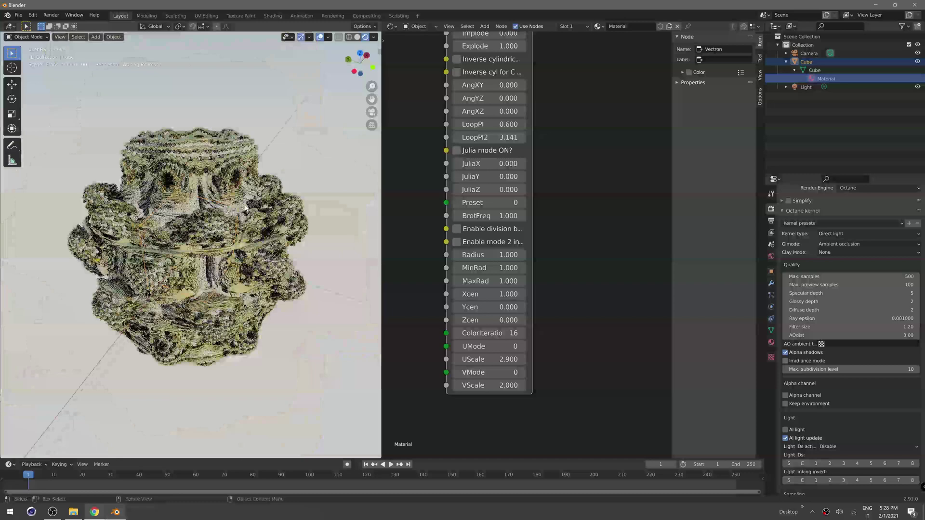
scroll(240, 211, "up", 3)
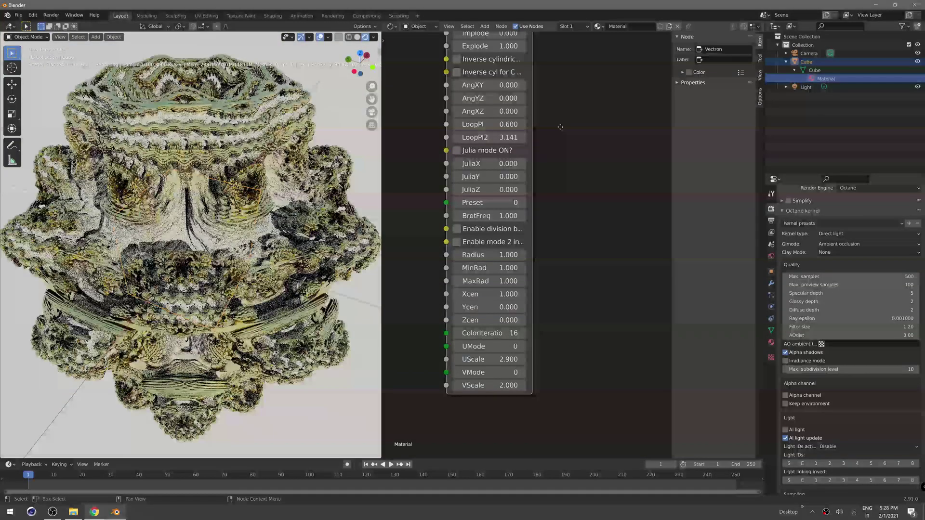
- Move the Vectron node below the RGBSpectrum Tex node
middle_click_drag(559, 140, 566, 305)
scroll(585, 231, "down", 2)
middle_click_drag(576, 208, 527, 268)
middle_click_drag(551, 233, 525, 293)
left_click_drag(428, 257, 451, 316)
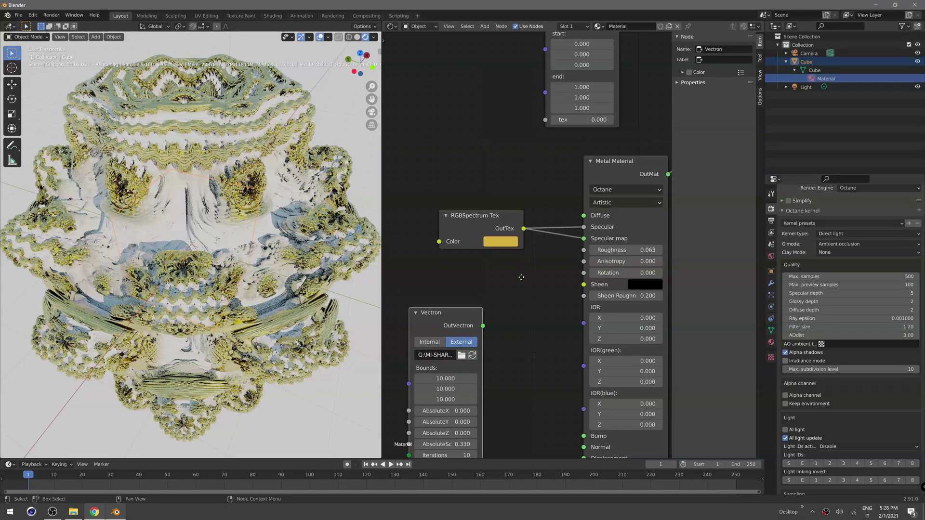
- Move the Metal Material closer to the RGBSpectrum Tex, and shift both nodes together farther from the Mix Material
middle_click_drag(518, 288, 579, 222)
middle_click_drag(595, 320, 598, 297)
left_click_drag(510, 172, 460, 199)
middle_click_drag(460, 199, 569, 196)
left_click_drag(434, 158, 559, 245)
left_click_drag(561, 191, 435, 192)
middle_click_drag(659, 258, 460, 243)
- Delete the Diffuse Material node and add a Glossy Material node in its place below the Mix Material
left_click_drag(560, 363, 507, 248)
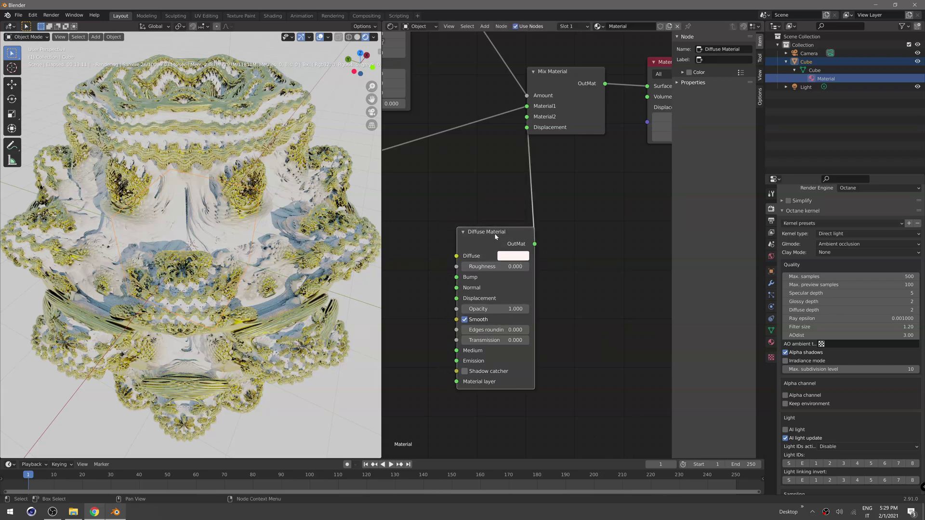
key("x")
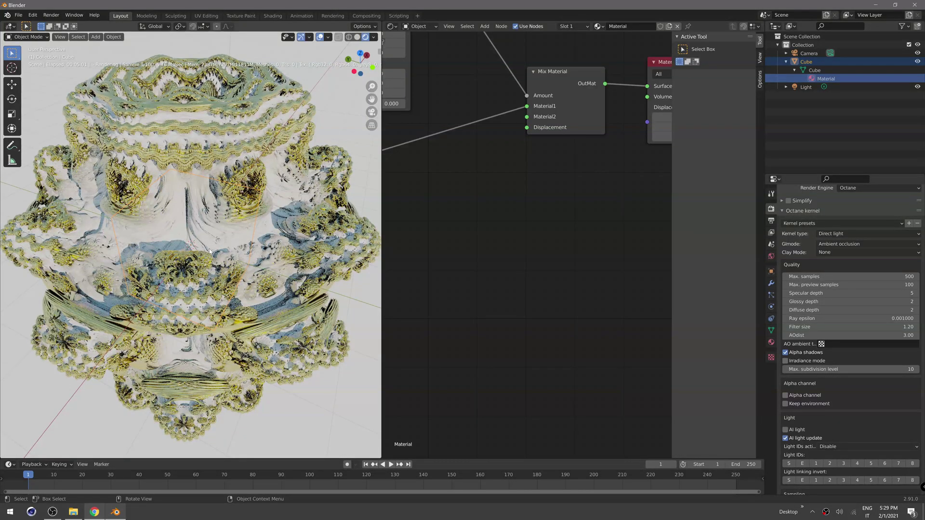
key("F3")
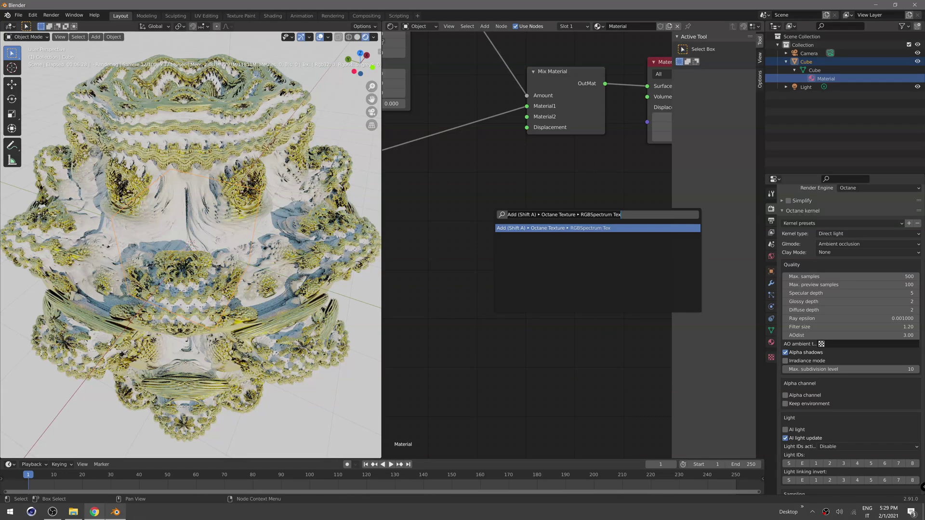
type("gloss")
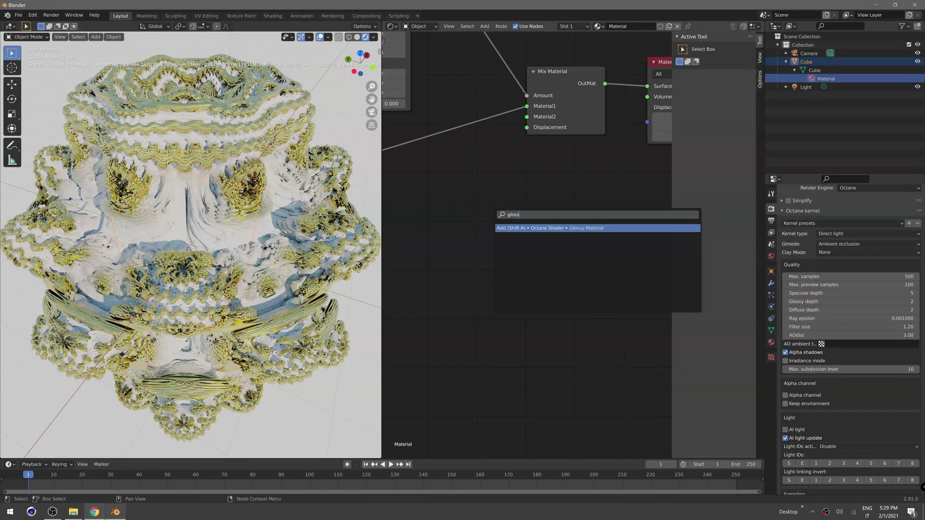
key("Return")
left_click(501, 222)
- Give the Glossy Material a near-black Diffuse colour and Roughness 1, and connect its output to the Mix Material's Material2 input
left_click(495, 224)
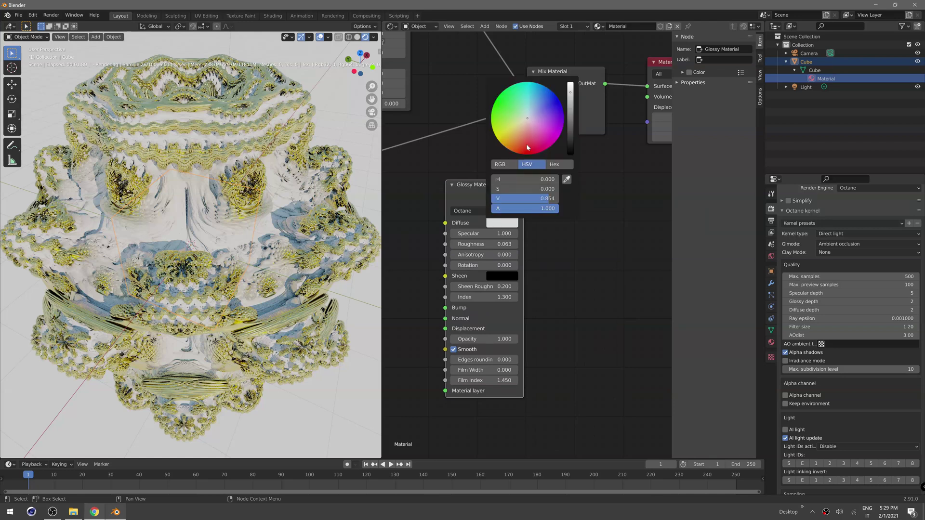
left_click_drag(571, 125, 570, 154)
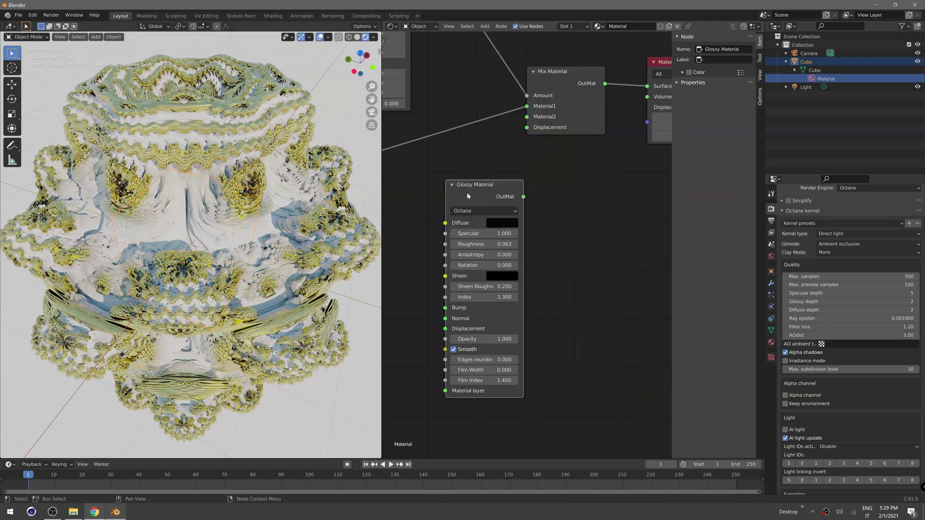
left_click_drag(524, 197, 522, 143)
left_click_drag(488, 190, 475, 177)
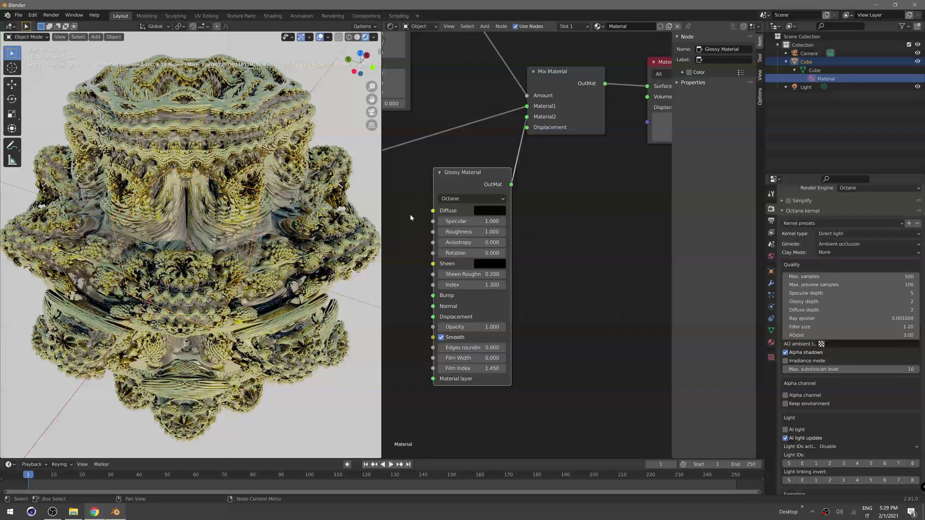
- Set the Vectron node's UScale to 0.5 and inspect the fractal's surface up close
middle_click_drag(410, 213, 573, 134)
middle_click_drag(530, 261, 599, 120)
middle_click_drag(529, 325, 534, 234)
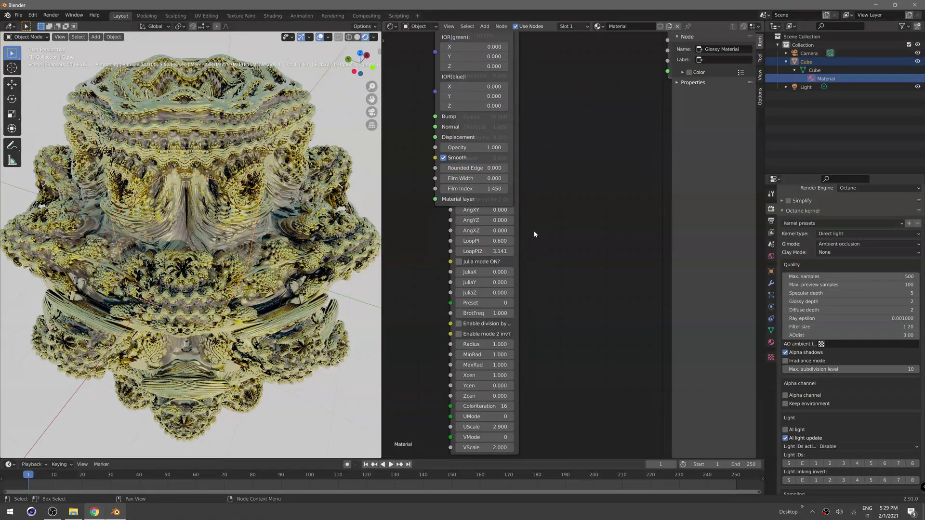
middle_click_drag(560, 358, 547, 270)
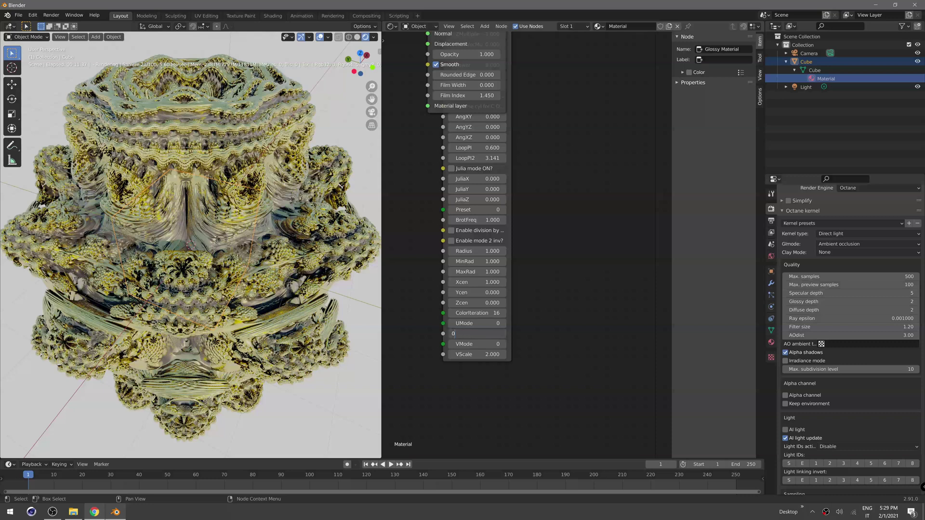
type("5")
key("Return")
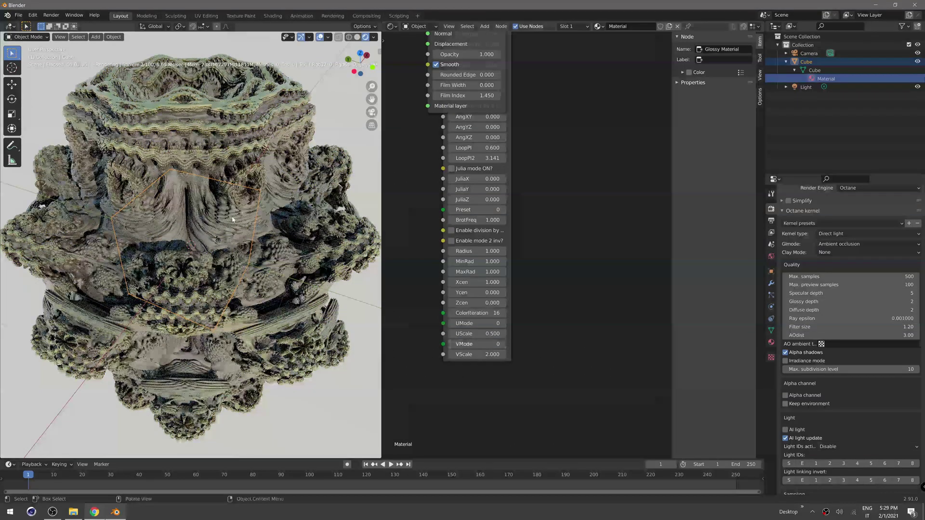
middle_click_drag(225, 177, 171, 177)
scroll(195, 218, "up", 2)
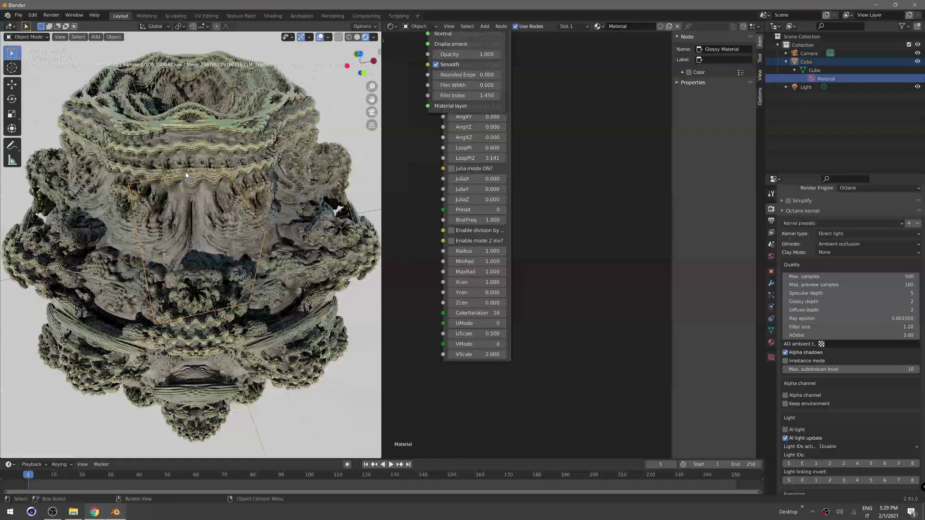
scroll(196, 215, "up", 2)
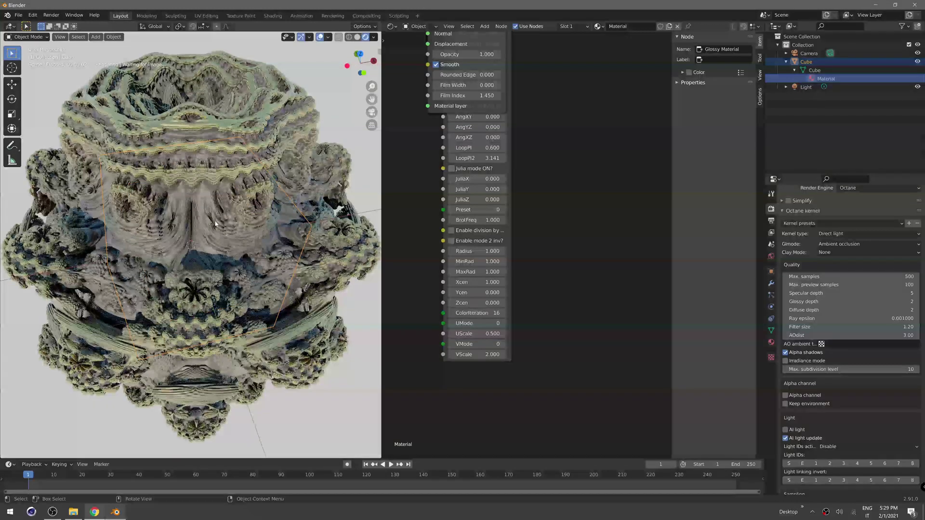
scroll(216, 224, "up", 4)
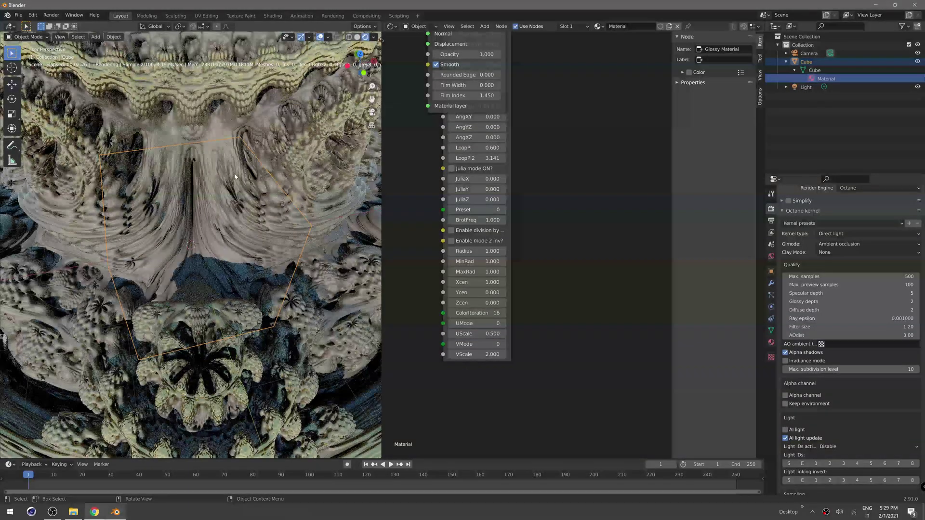
- Set the Glossy Material's Specular to 0
middle_click_drag(568, 163, 557, 216)
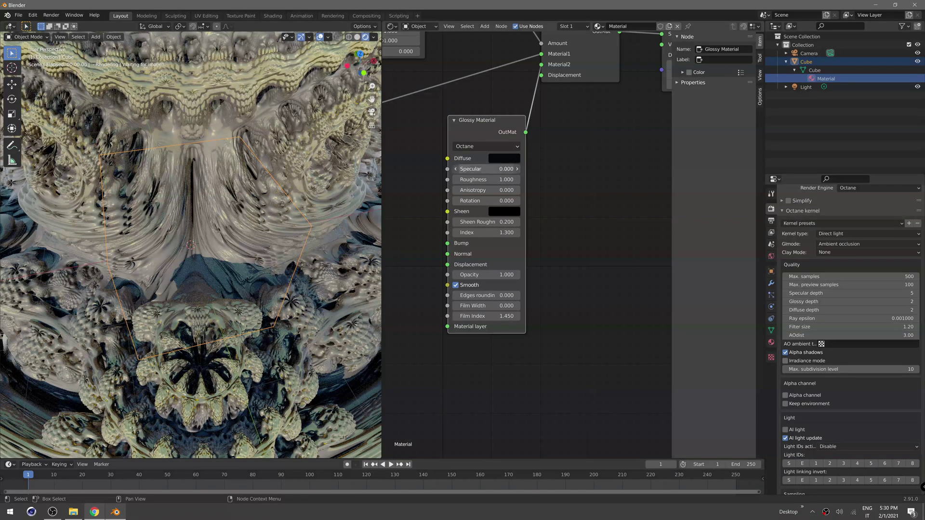
scroll(241, 192, "down", 5)
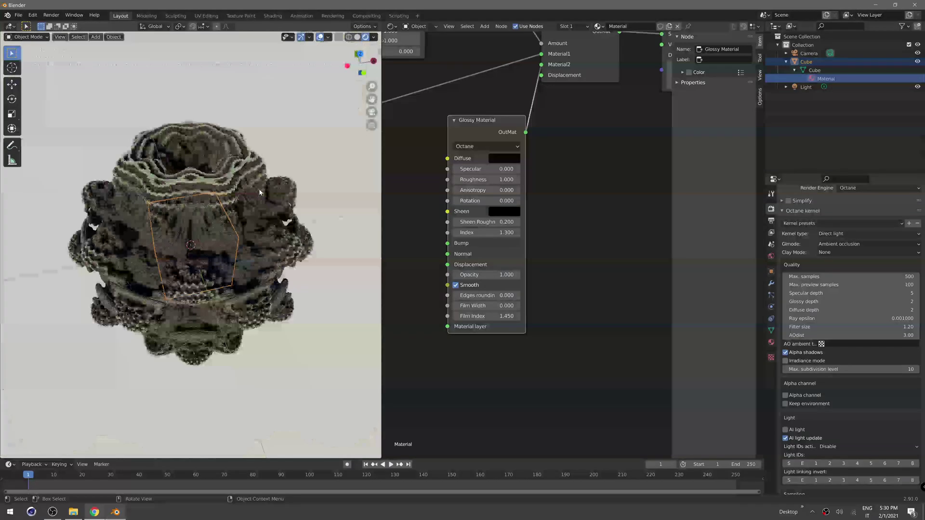
middle_click_drag(206, 260, 209, 243)
left_click(498, 160)
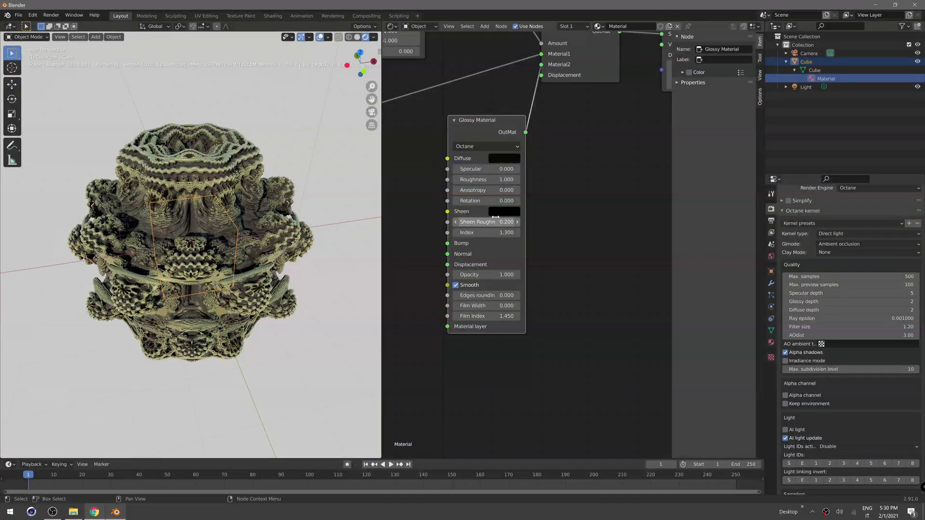
left_click(498, 210)
scroll(239, 193, "up", 1)
- Brighten the Glossy Material's Diffuse colour to full value, trying a blue and settling on a pale pink with saturation 0.125
left_click(509, 158)
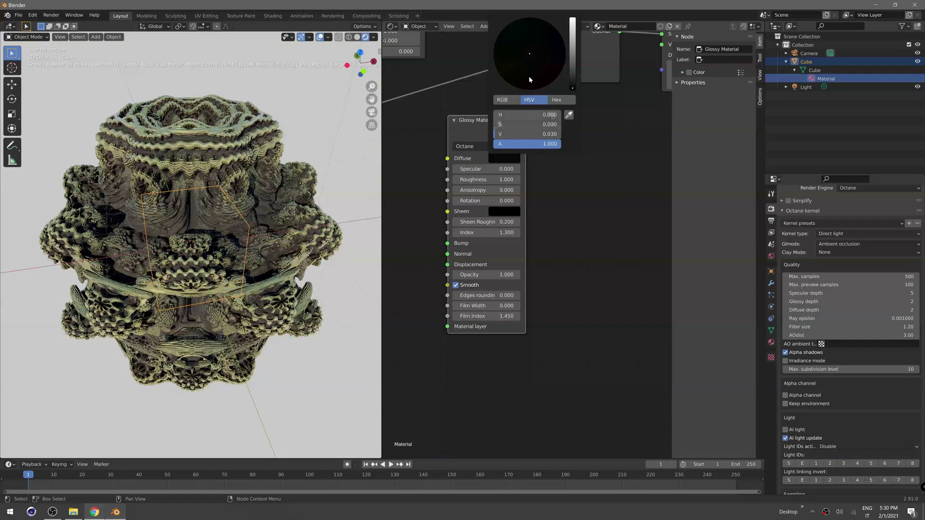
left_click(549, 45)
left_click(573, 21)
left_click(582, 197)
middle_click_drag(236, 222, 274, 222)
left_click(496, 168)
left_click(537, 140)
left_click(500, 158)
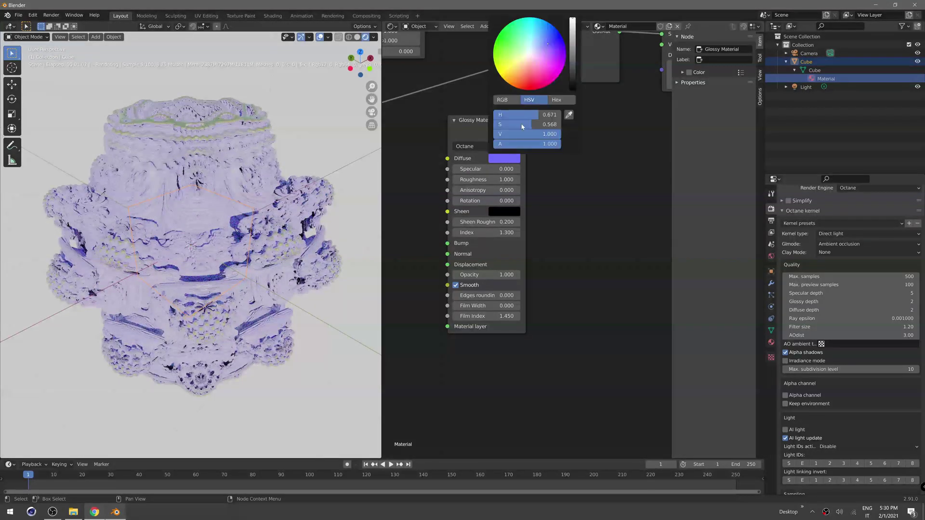
left_click(530, 60)
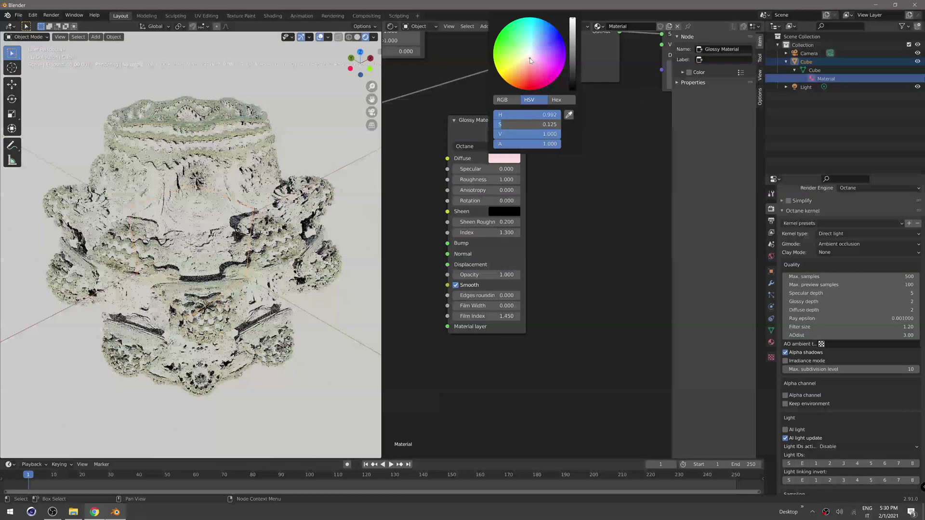
- Set the Vectron node's UScale to 2
middle_click_drag(401, 402, 602, 245)
middle_click_drag(525, 328, 547, 157)
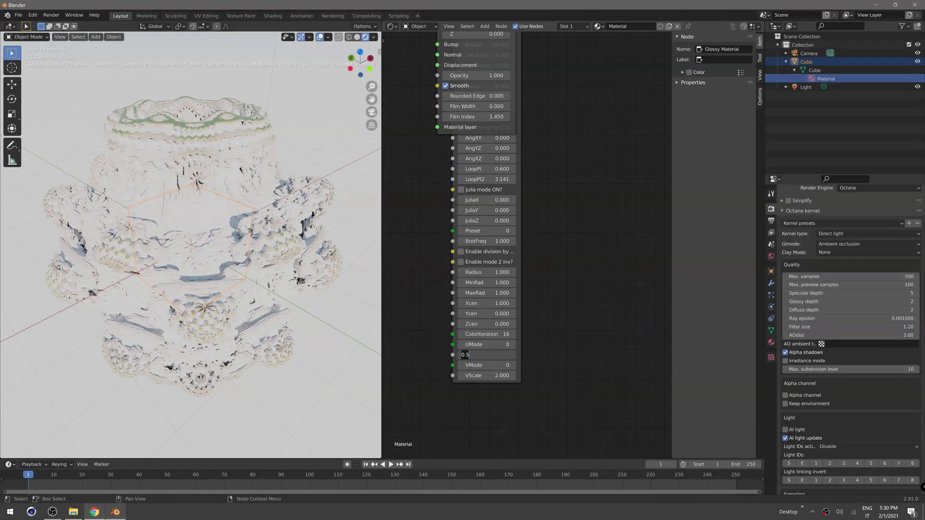
left_click(500, 360)
type("2")
key("Return")
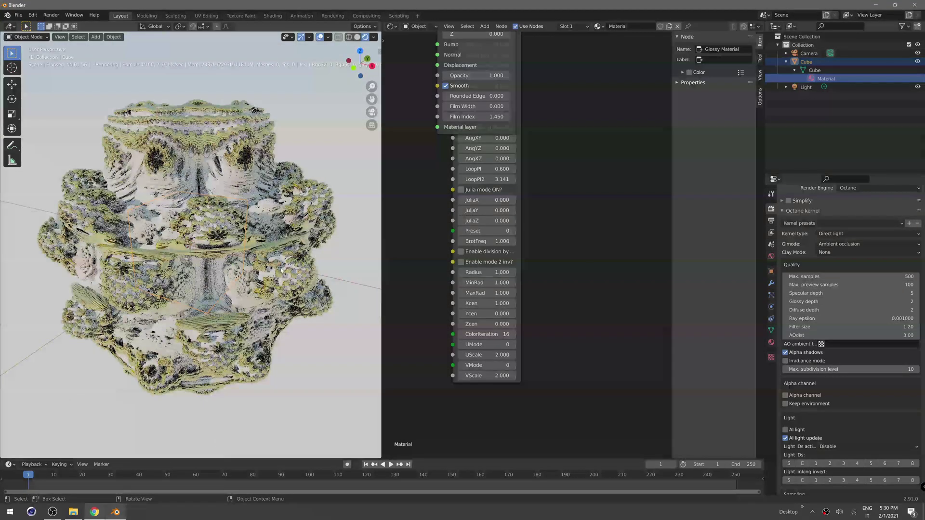
- Move the Metal Material clear of the Vectron node, and enable the Vectron's inverse cylindrical option with LoopPI at 2.3
middle_click_drag(516, 47, 501, 132)
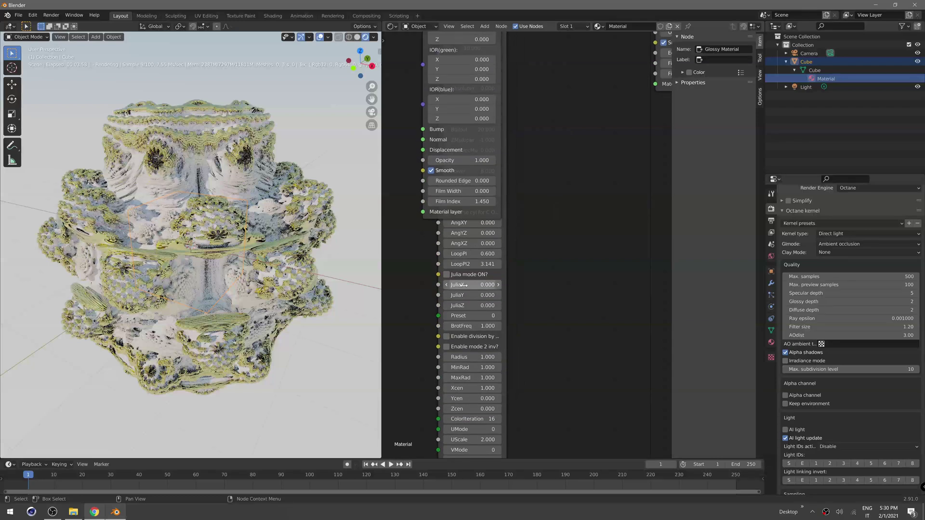
middle_click_drag(541, 342, 560, 260)
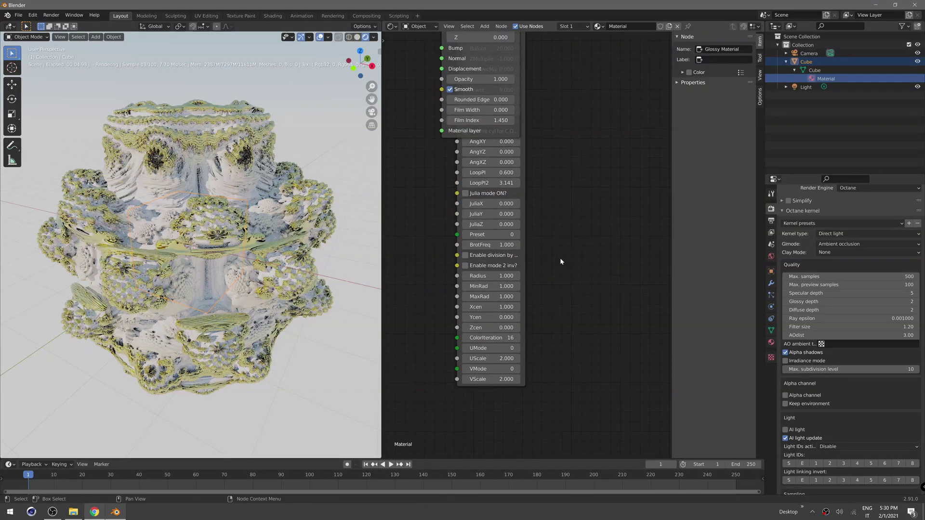
scroll(560, 258, "up", 1)
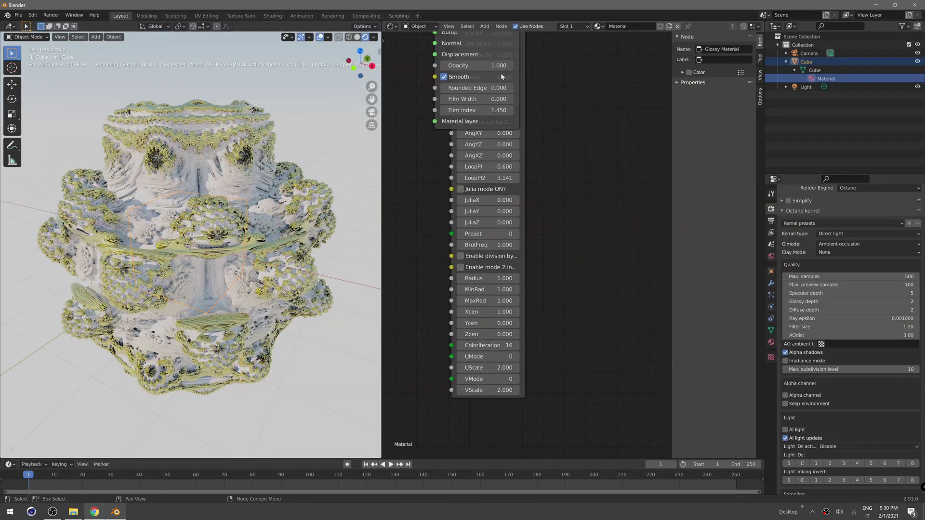
middle_click_drag(510, 84, 577, 301)
middle_click_drag(537, 38, 521, 138)
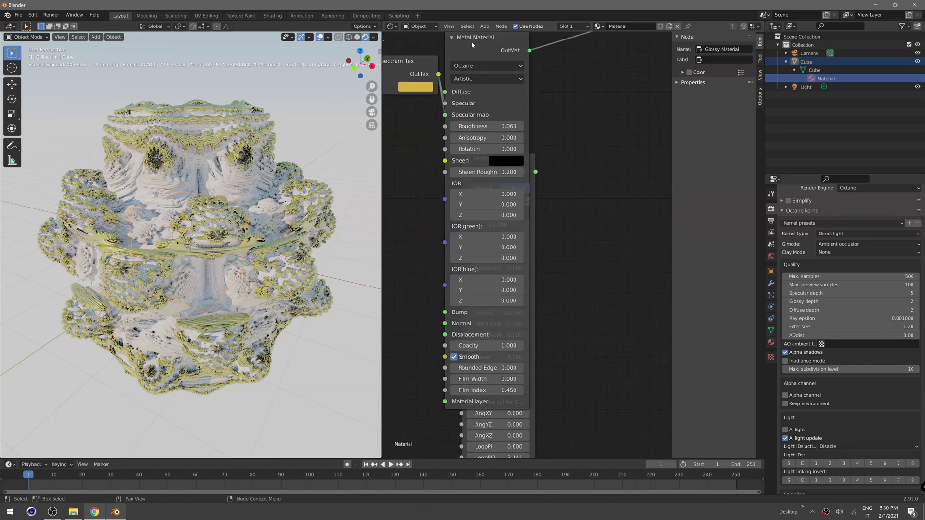
left_click_drag(472, 45, 616, 57)
middle_click_drag(475, 392, 487, 224)
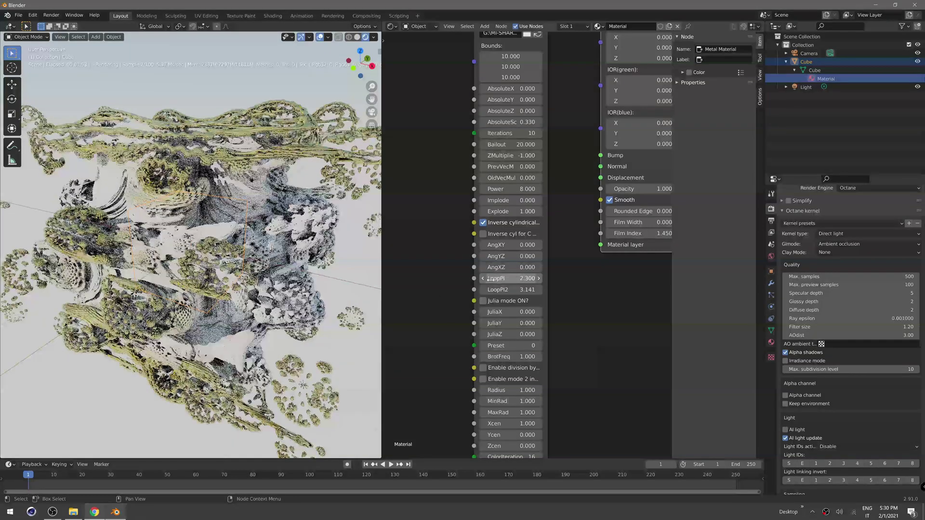
- Raise the Vectron node's LoopPI to 11.3 and LoopPI2 to 13.641 together
left_click_drag(501, 278, 518, 290)
middle_click_drag(261, 252, 245, 276)
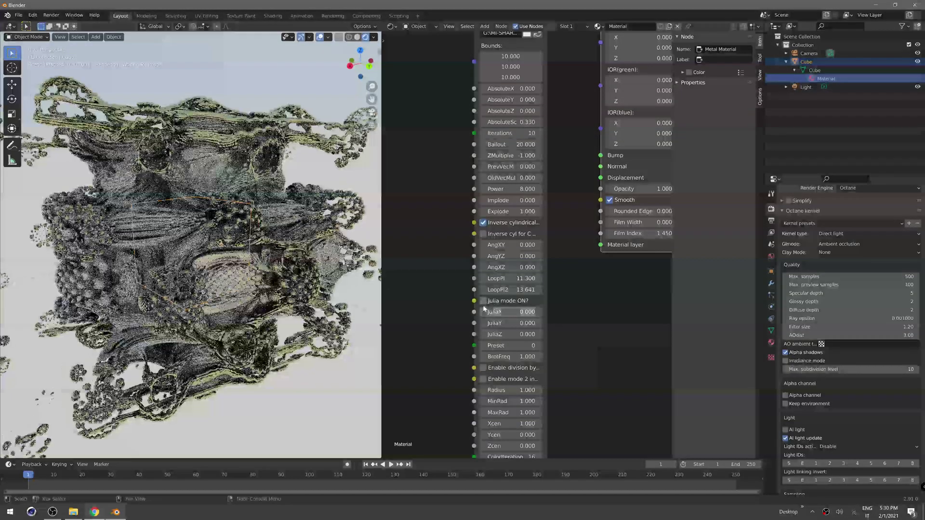
- Turn on the Vectron node's Julia mode, turn off its inverse cylindrical option, and set JuliaX to 0.8
left_click(483, 300)
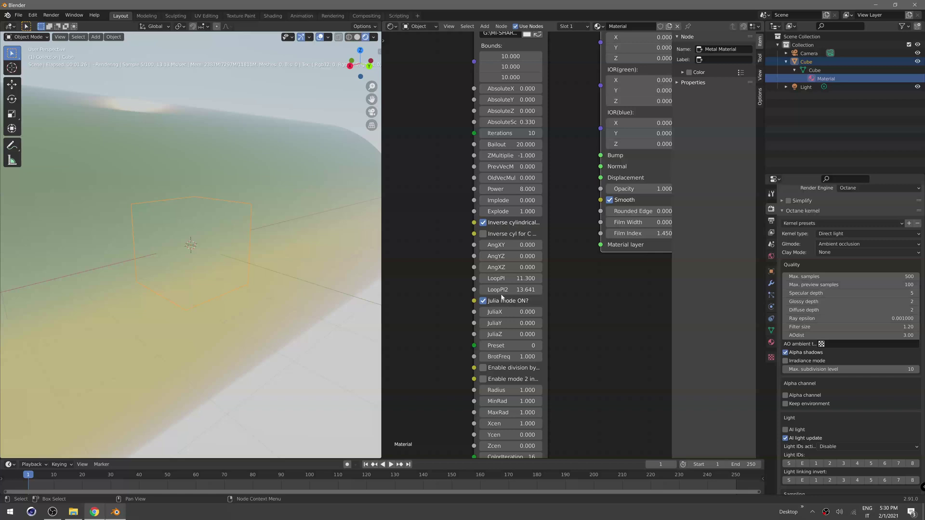
left_click(483, 223)
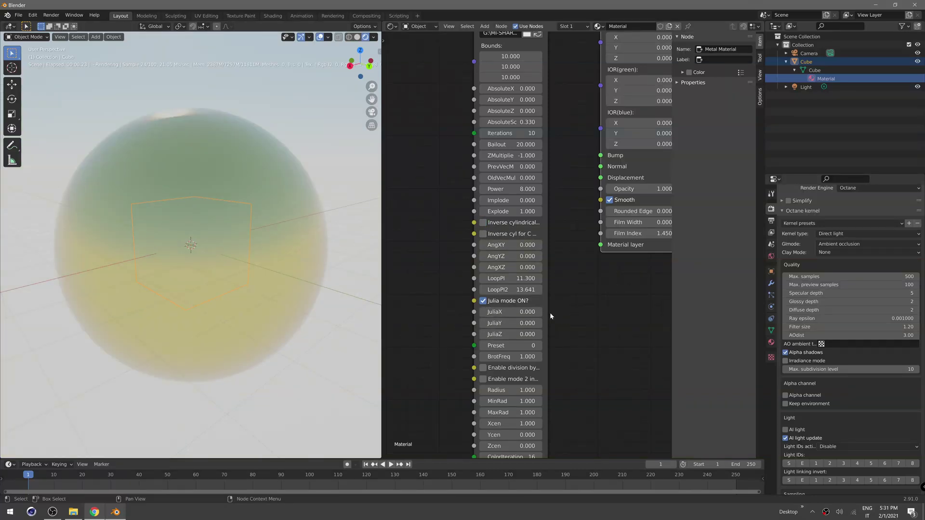
left_click(539, 311)
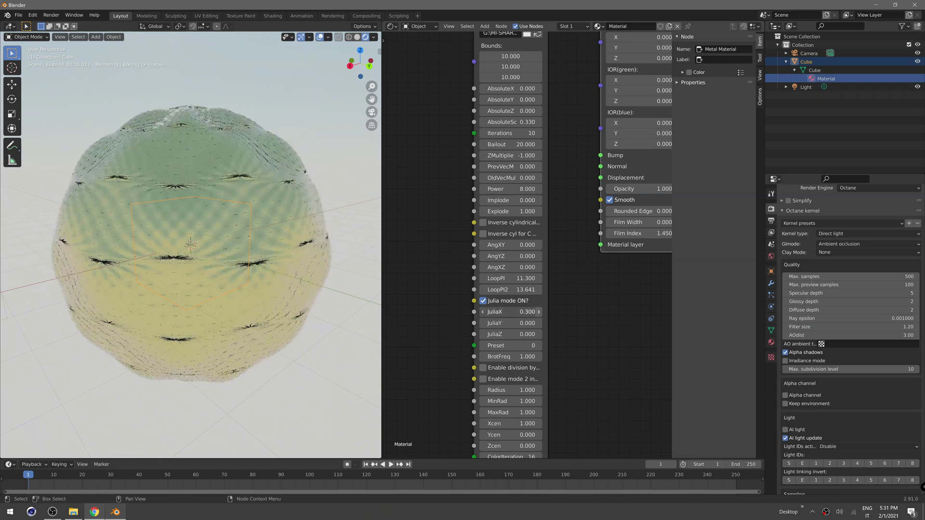
left_click(538, 311)
left_click(539, 311)
left_click(539, 312)
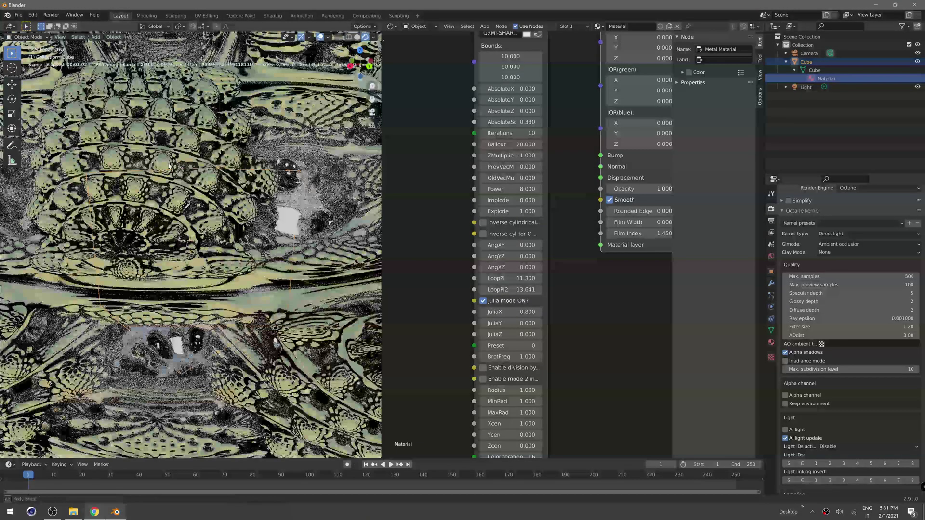
middle_click_drag(171, 167, 172, 169)
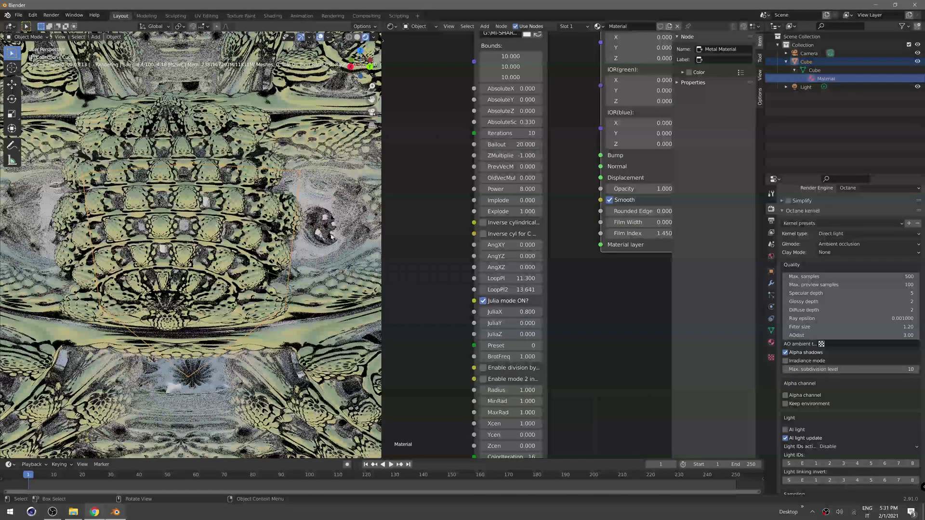
- Widen the 3D viewport into the node editor's space and restart its rendered preview
left_click_drag(383, 216, 520, 224)
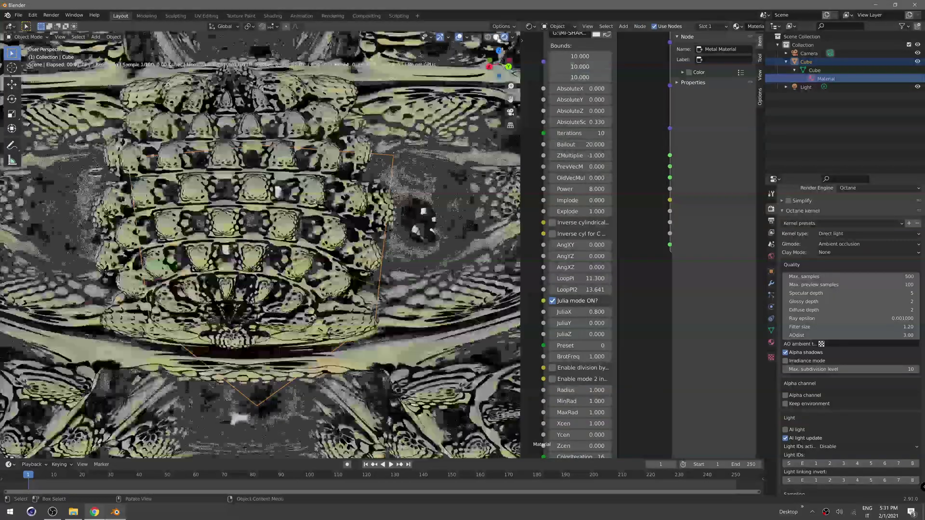
left_click(497, 37)
left_click(504, 37)
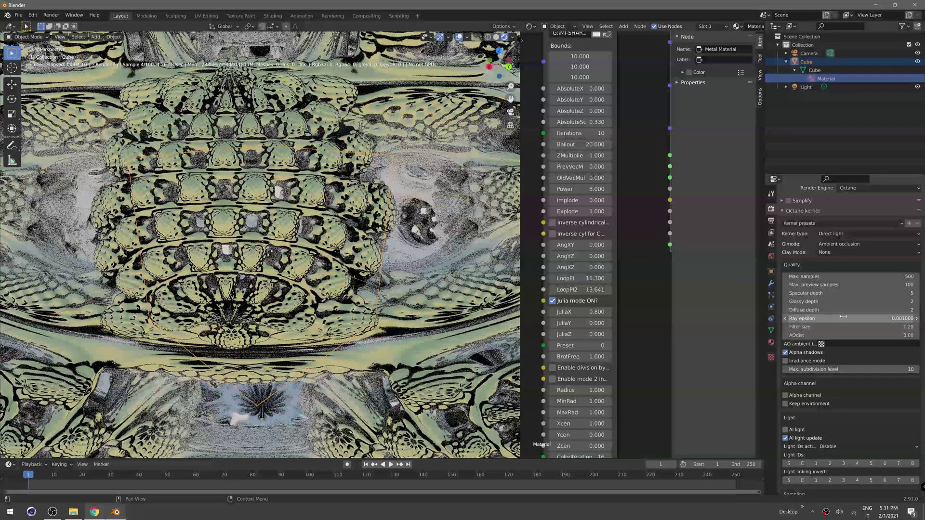
- Lower the Octane kernel's Ray epsilon to 0.0001 for finer fractal detail
left_click(816, 319)
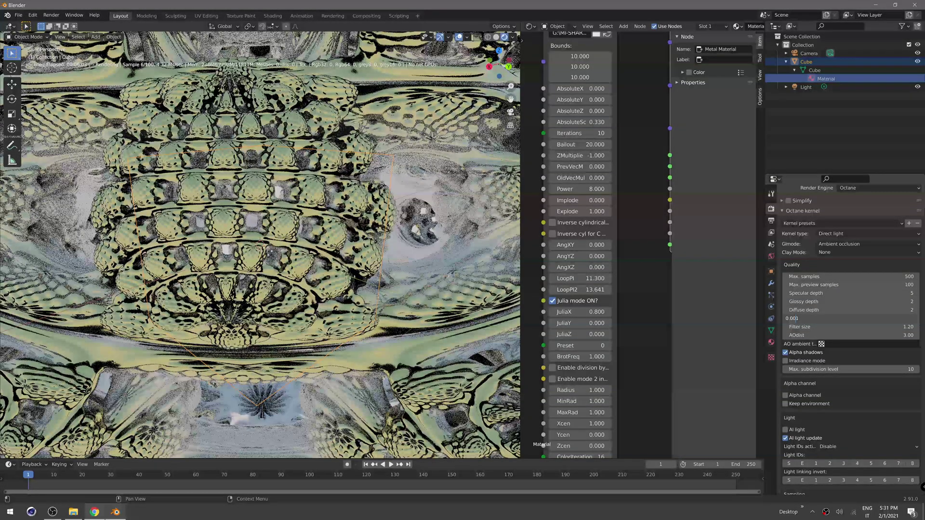
key("Left")
type("0")
key("Return")
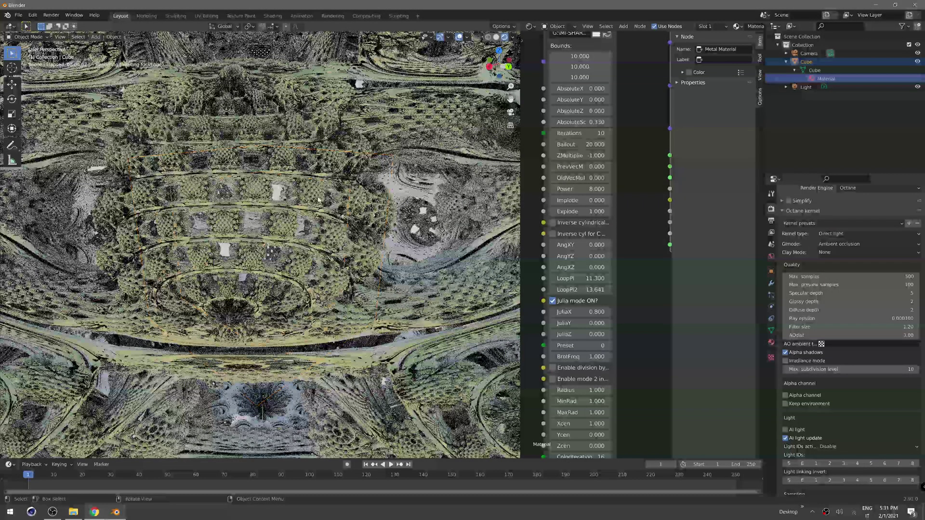
scroll(318, 199, "down", 2)
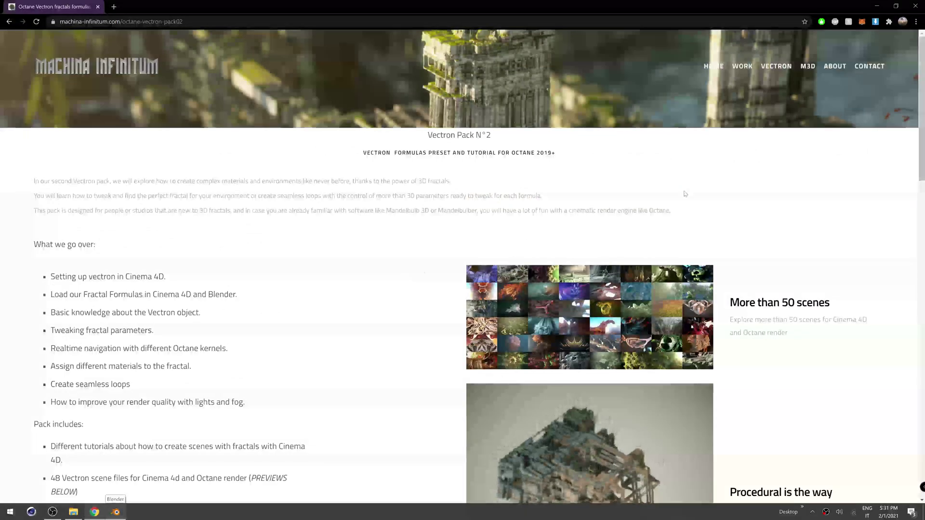
- In Chrome, review the Vectron Pack N°2 formula galleries, and return to the Vectron formulas page to examine its free Blender setup and pack previews
scroll(444, 206, "down", 5)
scroll(444, 206, "down", 15)
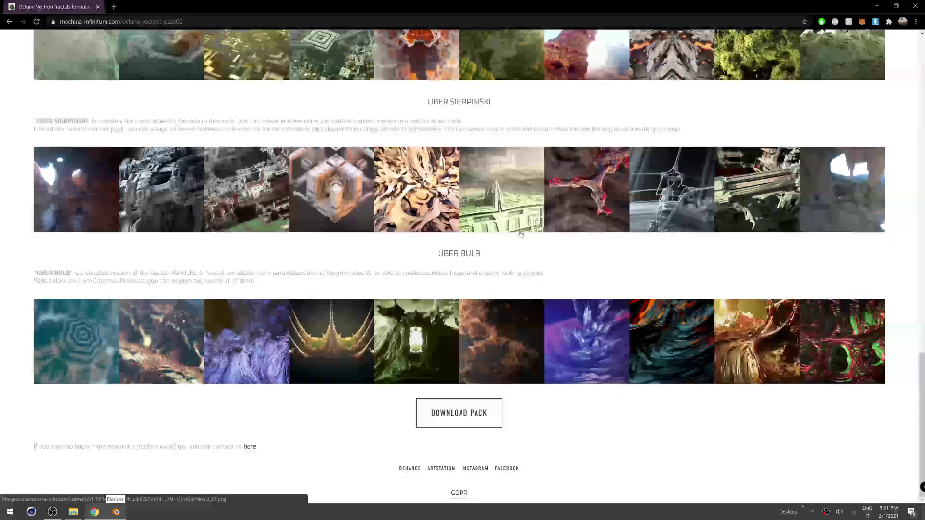
scroll(484, 177, "up", 3)
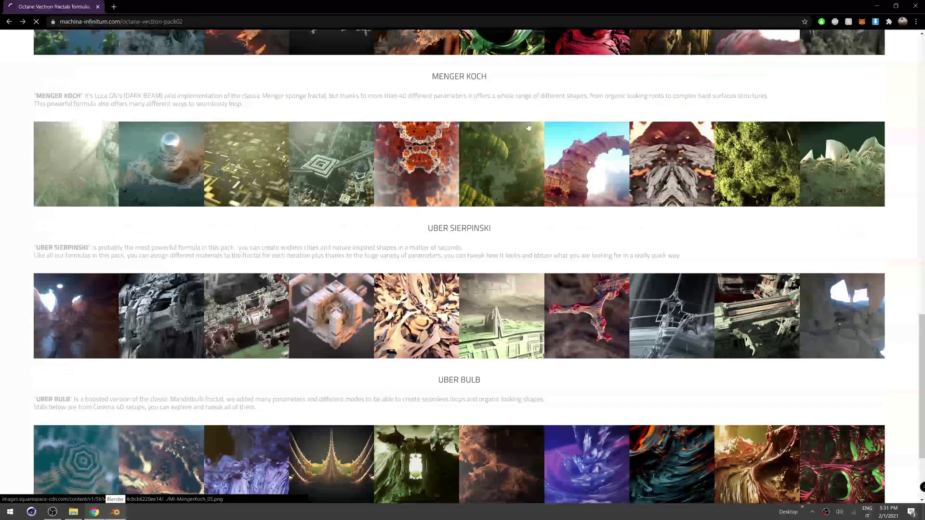
key("alt+Left")
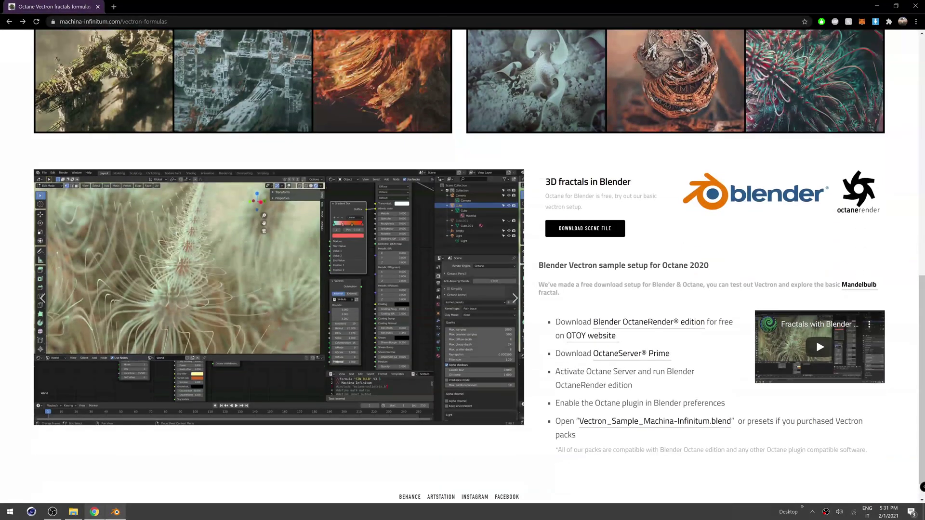
left_click_drag(550, 181, 650, 196)
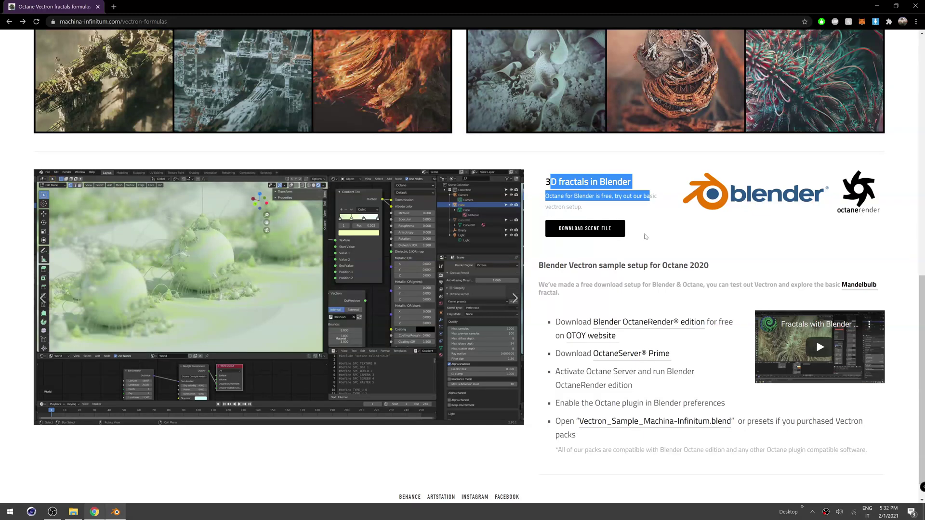
scroll(601, 272, "up", 4)
scroll(655, 287, "down", 3)
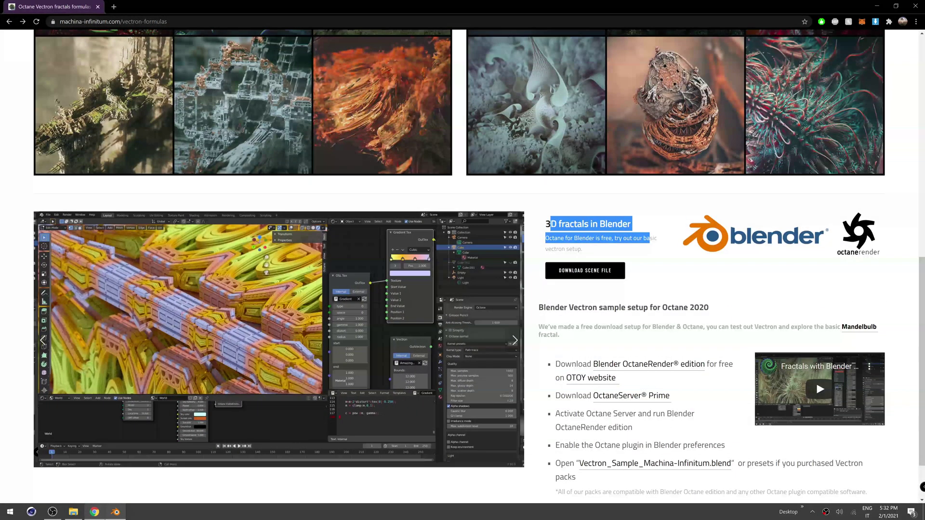
scroll(637, 299, "up", 10)
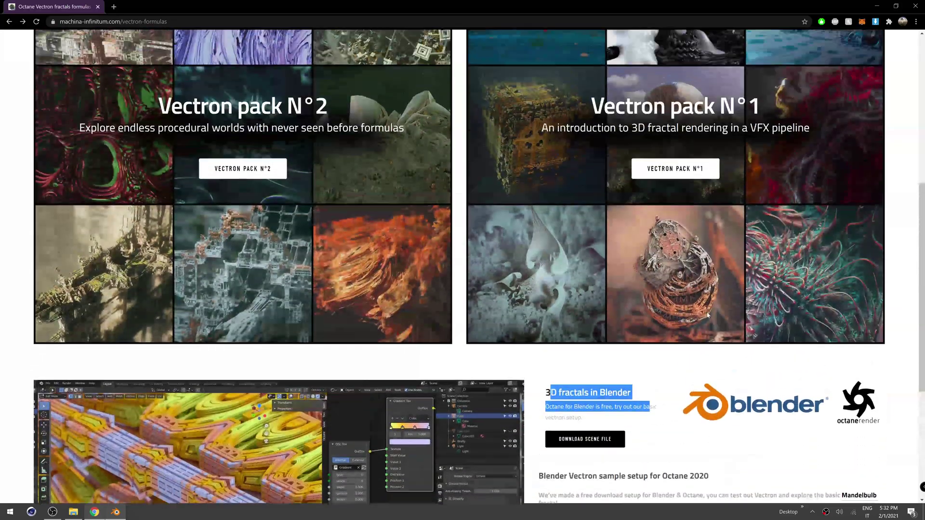